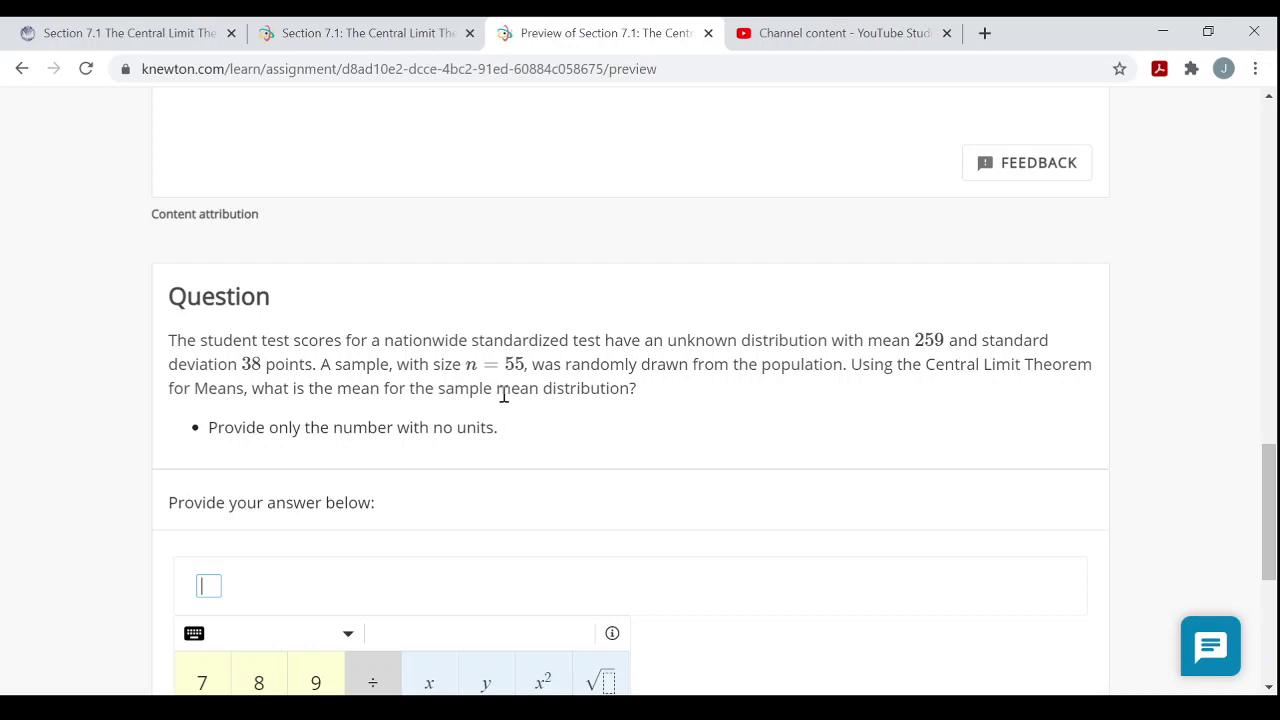
- Answer the sample mean question with 259, submit it and continue to the following question
type("59")
scroll(700, 426, "down", 2)
scroll(760, 440, "down", 2)
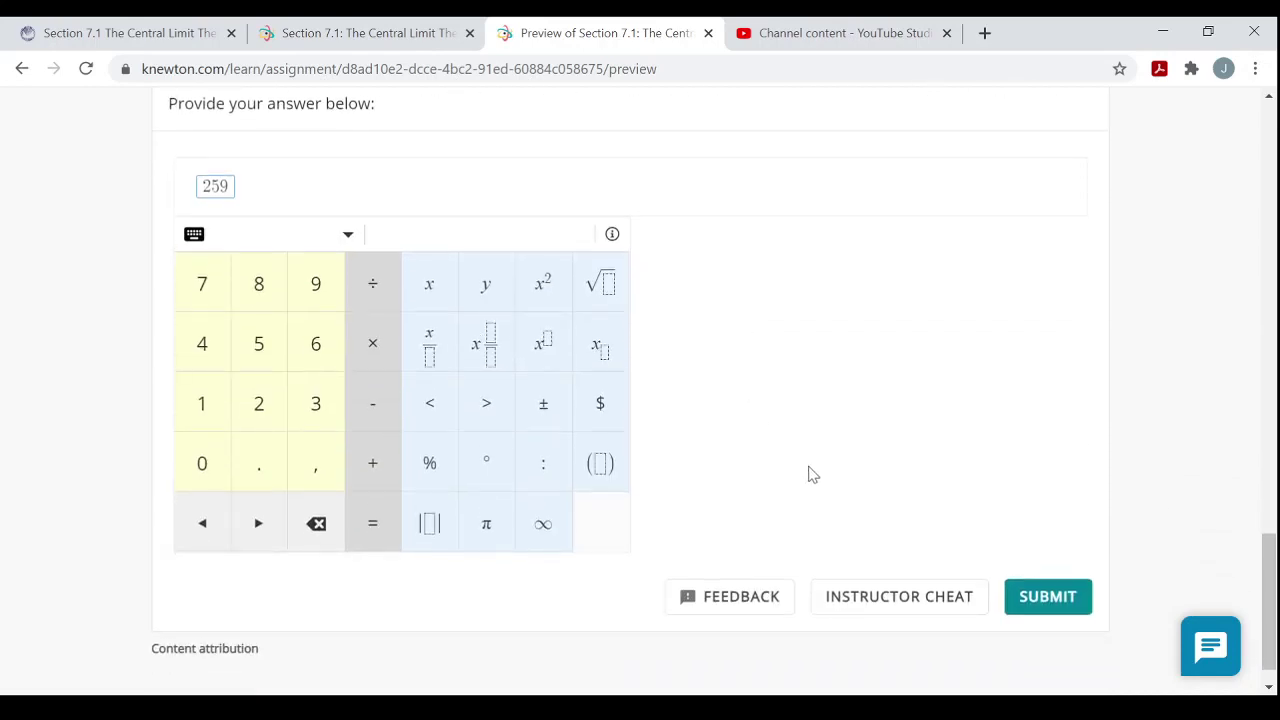
left_click(1062, 598)
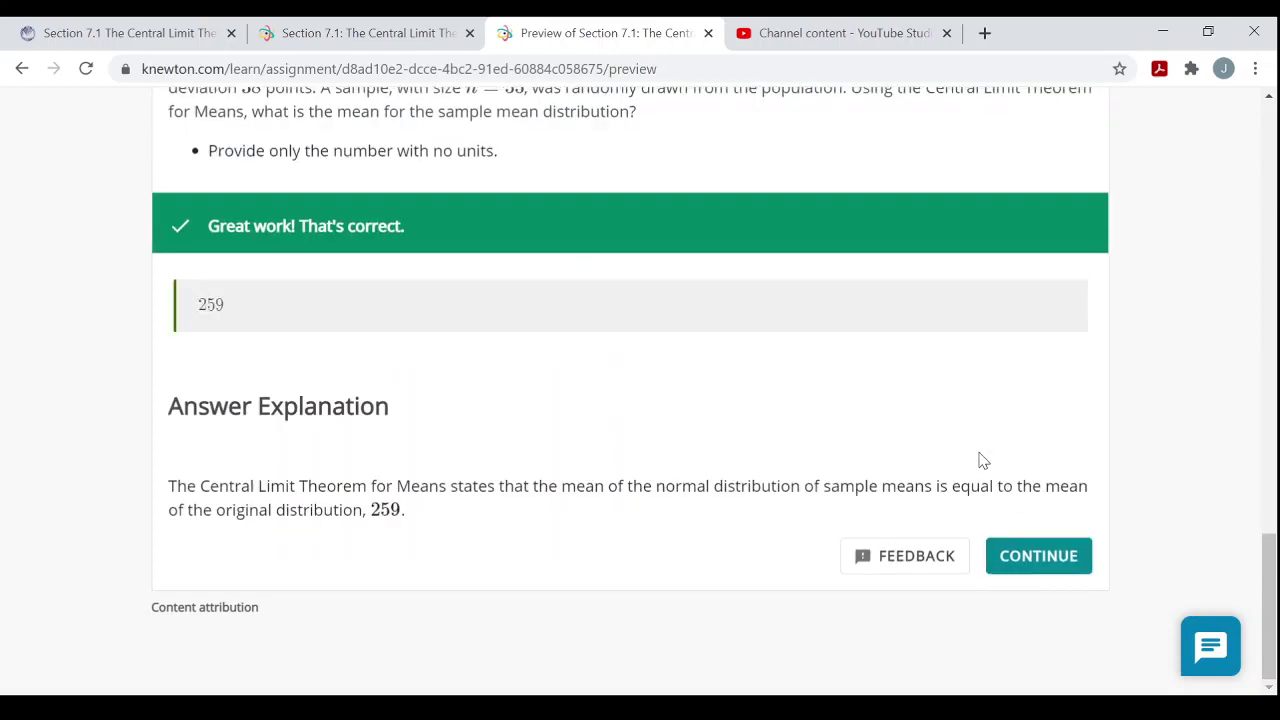
scroll(983, 460, "down", 1)
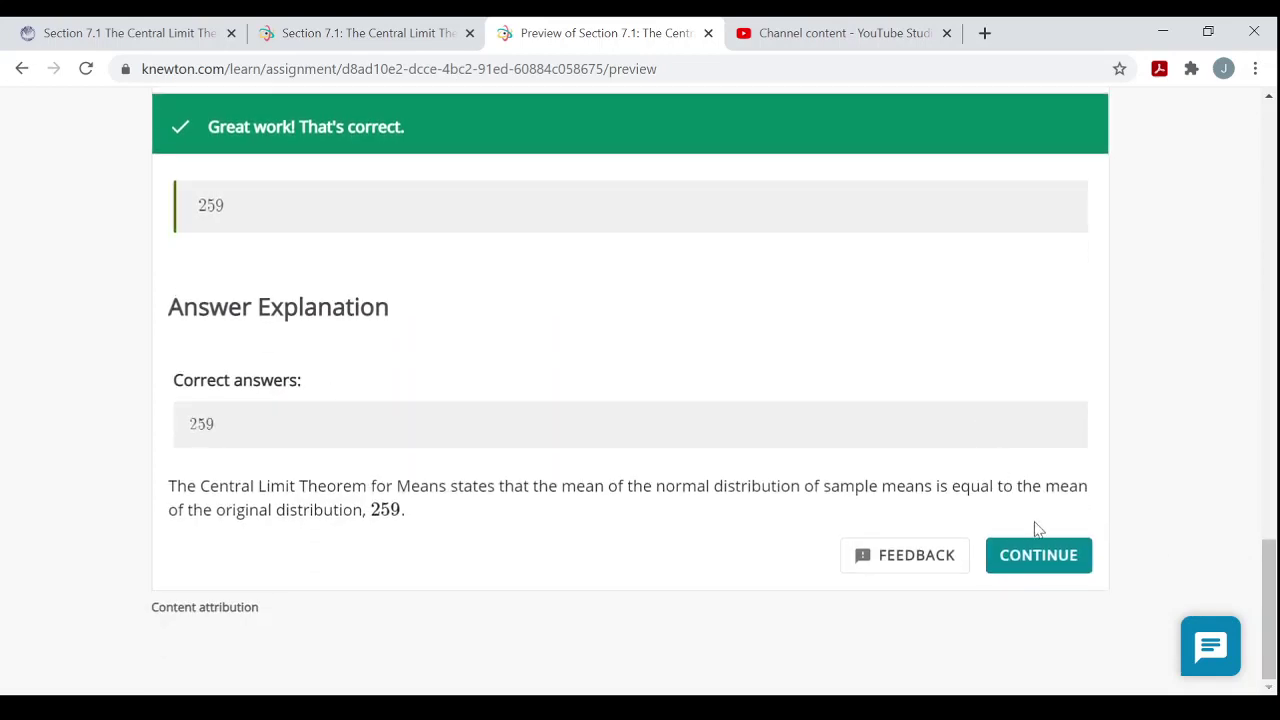
left_click(1044, 560)
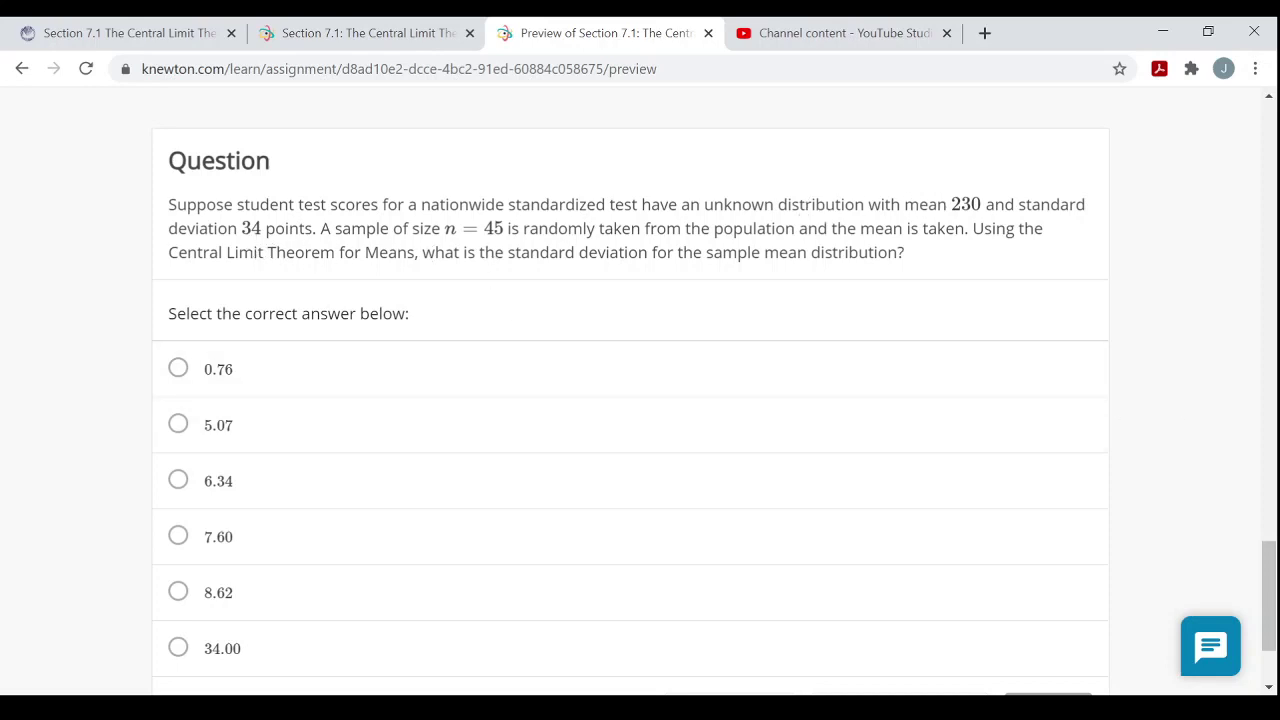
- Switch to the TI-84 calculator, turn it on and compute 34/√45 for the sample mean distribution's standard deviation
key("alt+Tab")
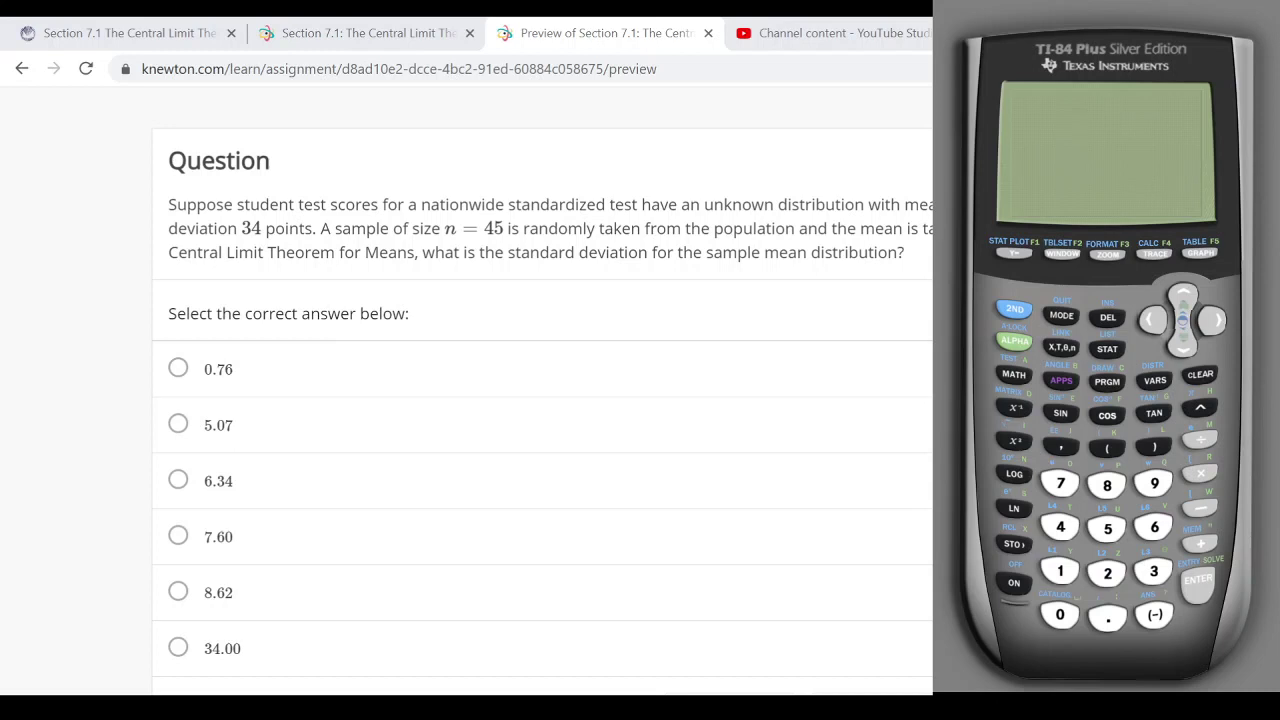
left_click(1003, 588)
left_click(1155, 572)
left_click(1062, 528)
left_click(1197, 442)
left_click(1018, 442)
left_click(1062, 528)
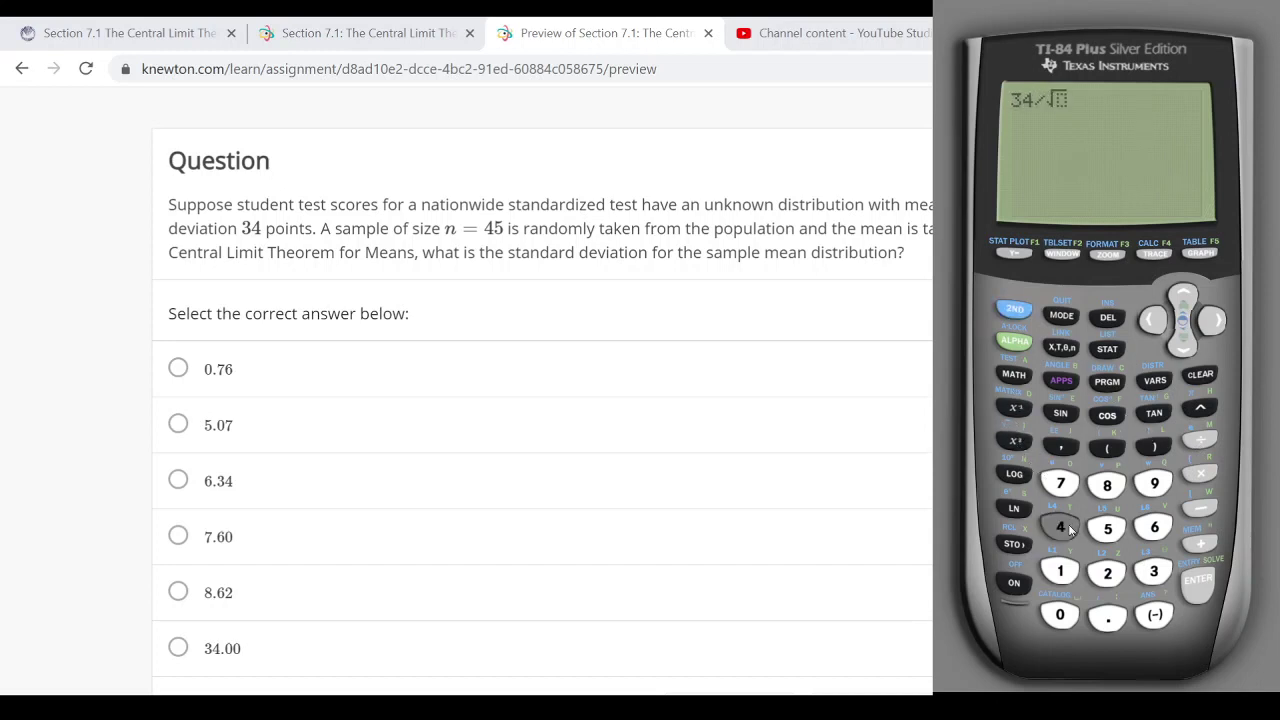
left_click(1108, 530)
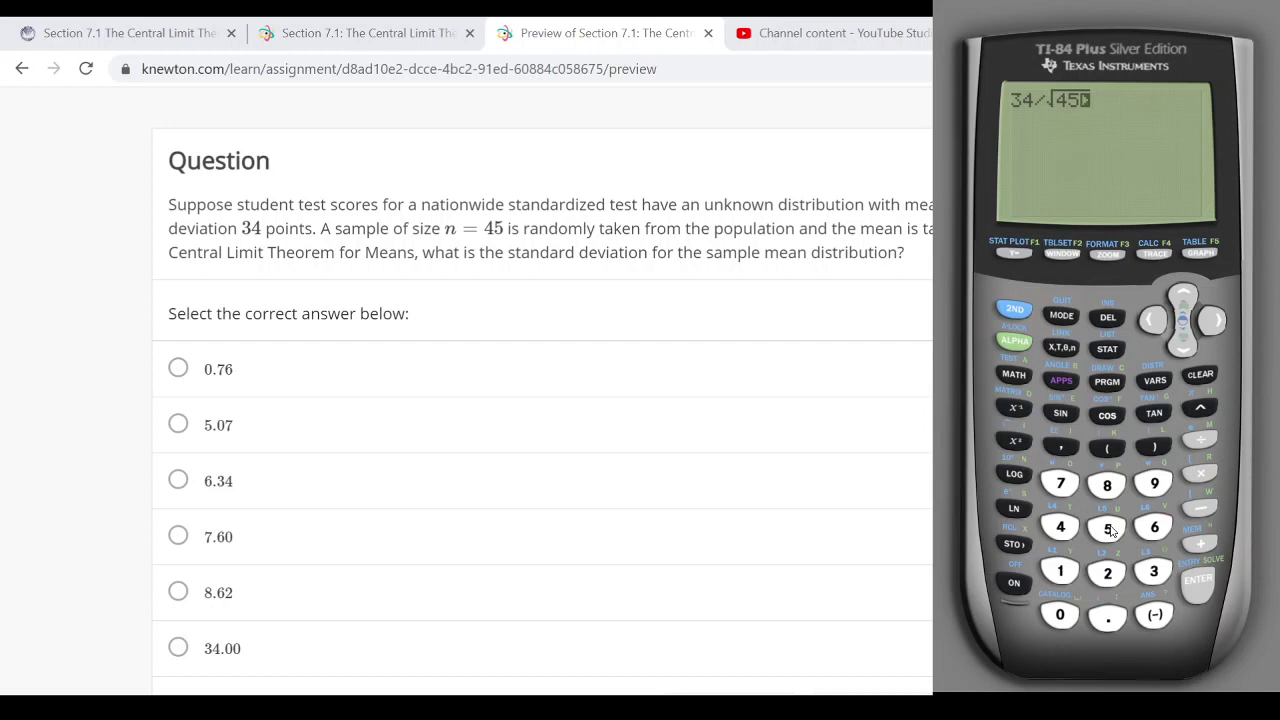
left_click(1199, 586)
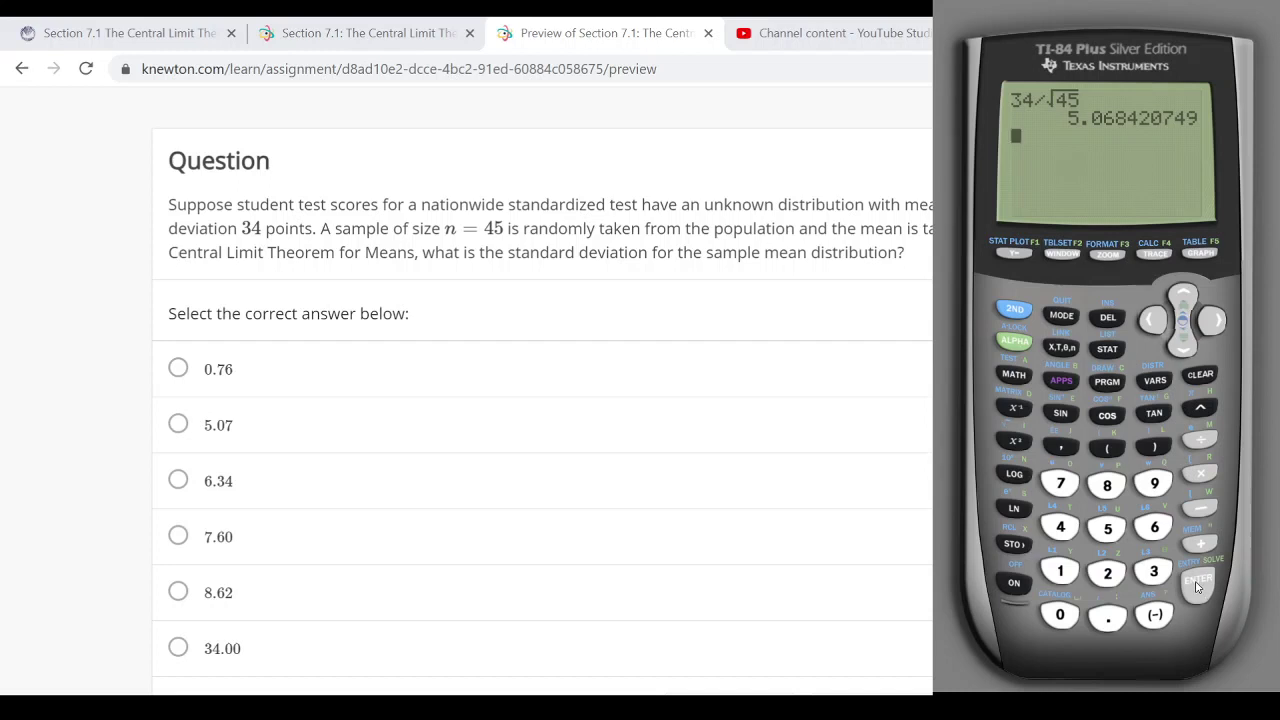
- Choose 5.07 as the standard deviation in the Knewton question, submit it and continue past the answer explanation
left_click(192, 431)
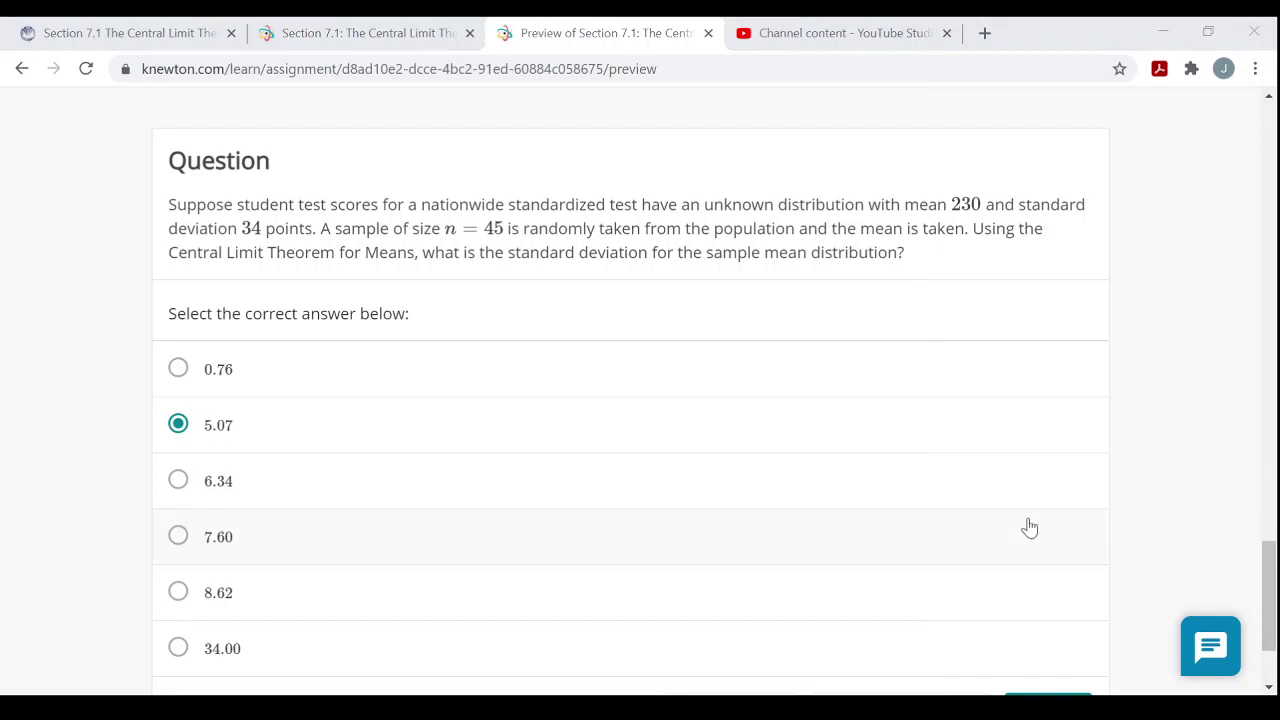
scroll(1030, 526, "down", 2)
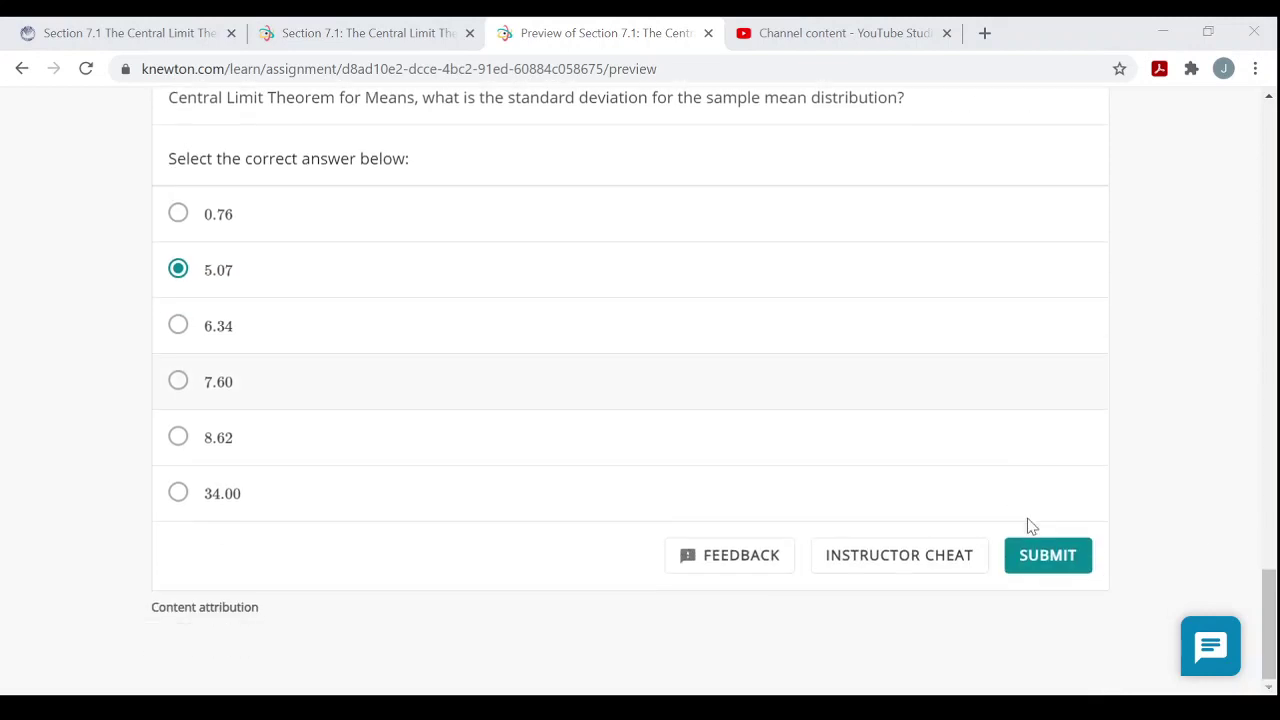
left_click(1050, 568)
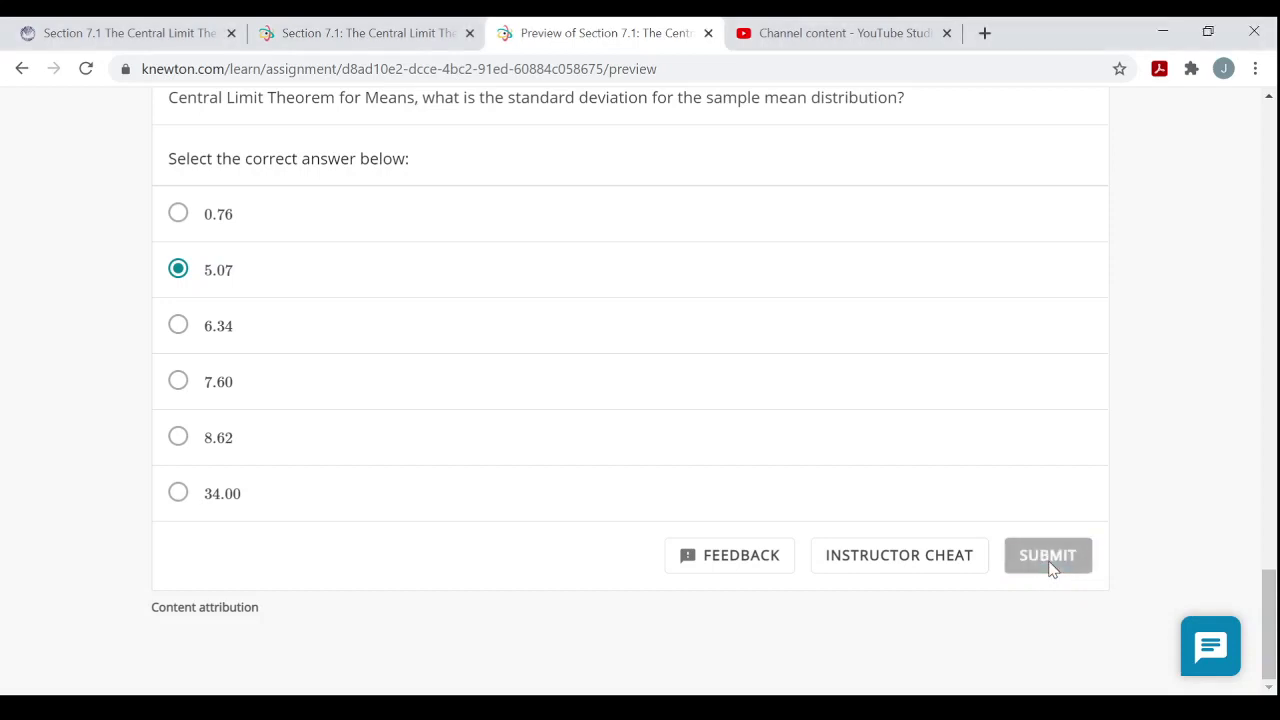
scroll(1008, 551, "down", 3)
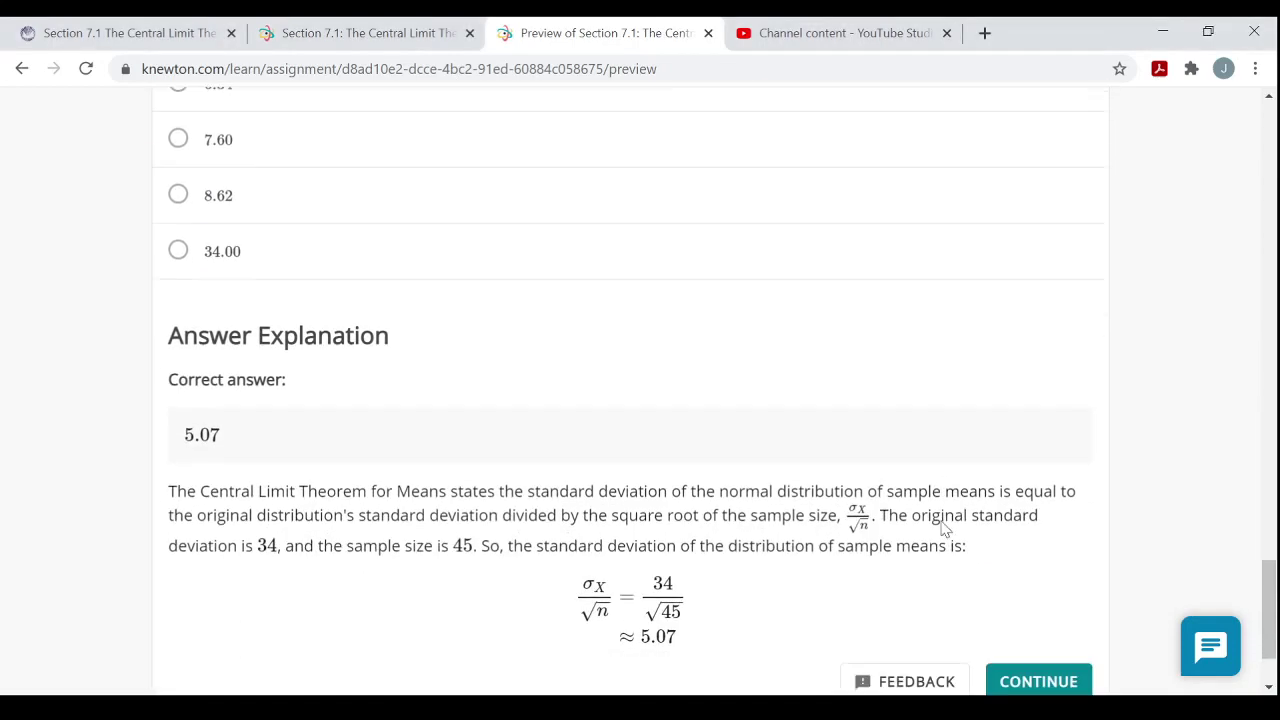
scroll(945, 530, "down", 2)
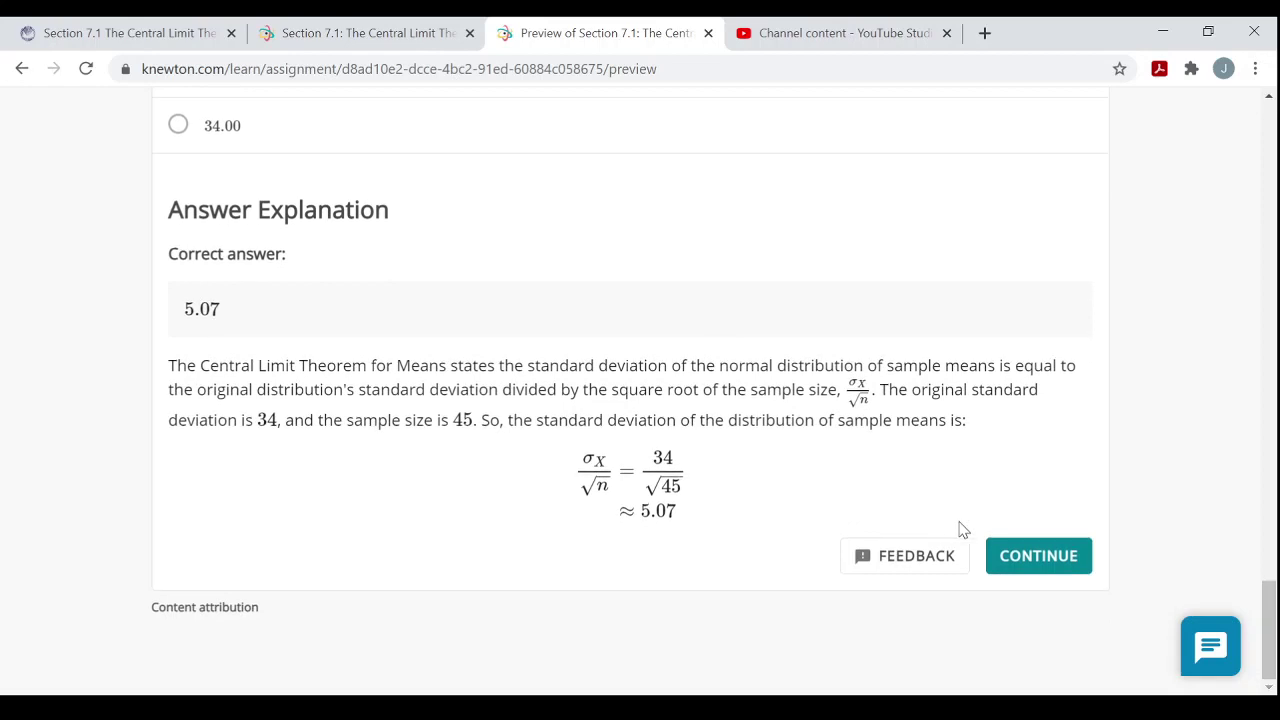
left_click(1035, 563)
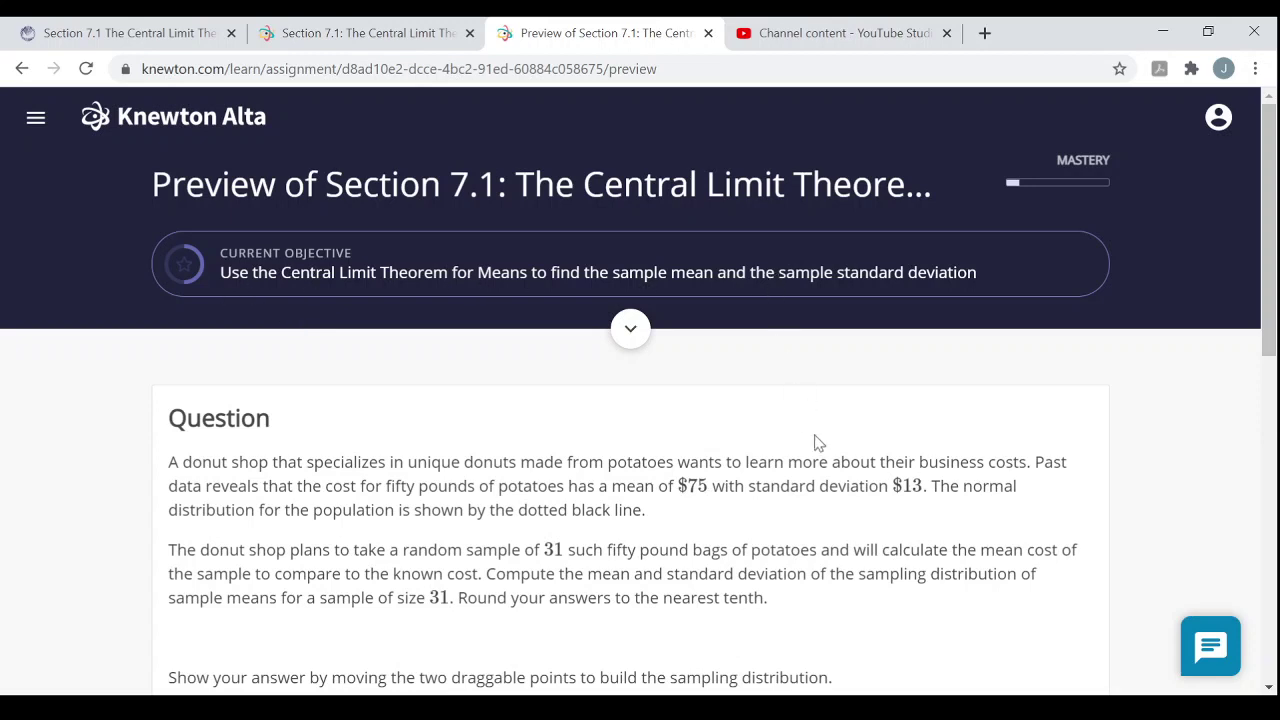
- Read the donut shop question and examine the graph with its movable mean and standard deviation points
scroll(820, 452, "down", 1)
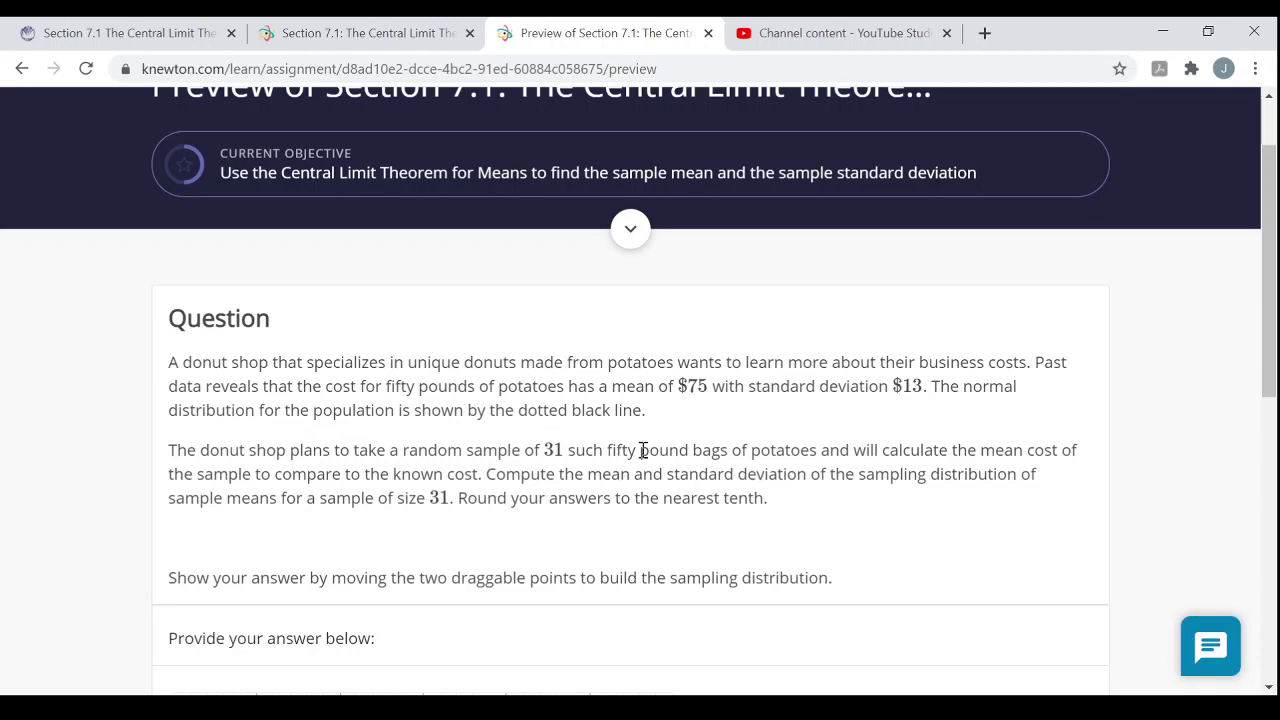
scroll(642, 452, "down", 1)
scroll(642, 452, "down", 5)
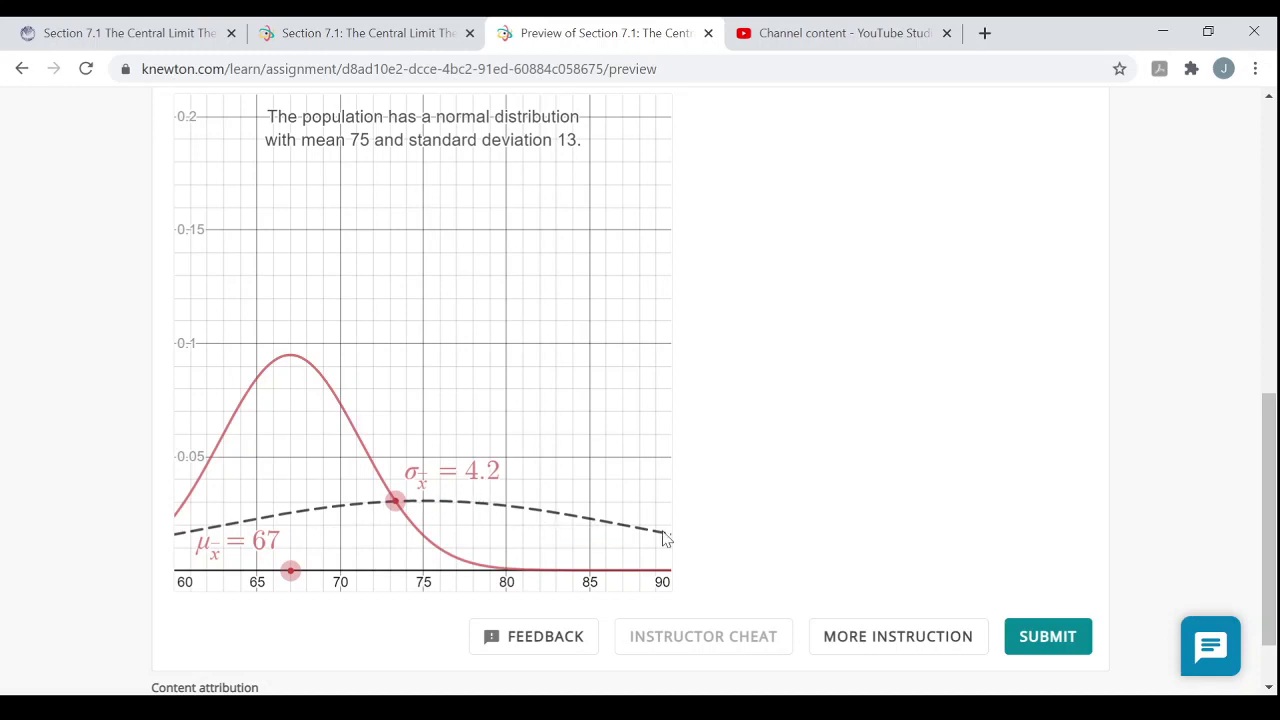
scroll(740, 527, "up", 1)
scroll(740, 527, "up", 3)
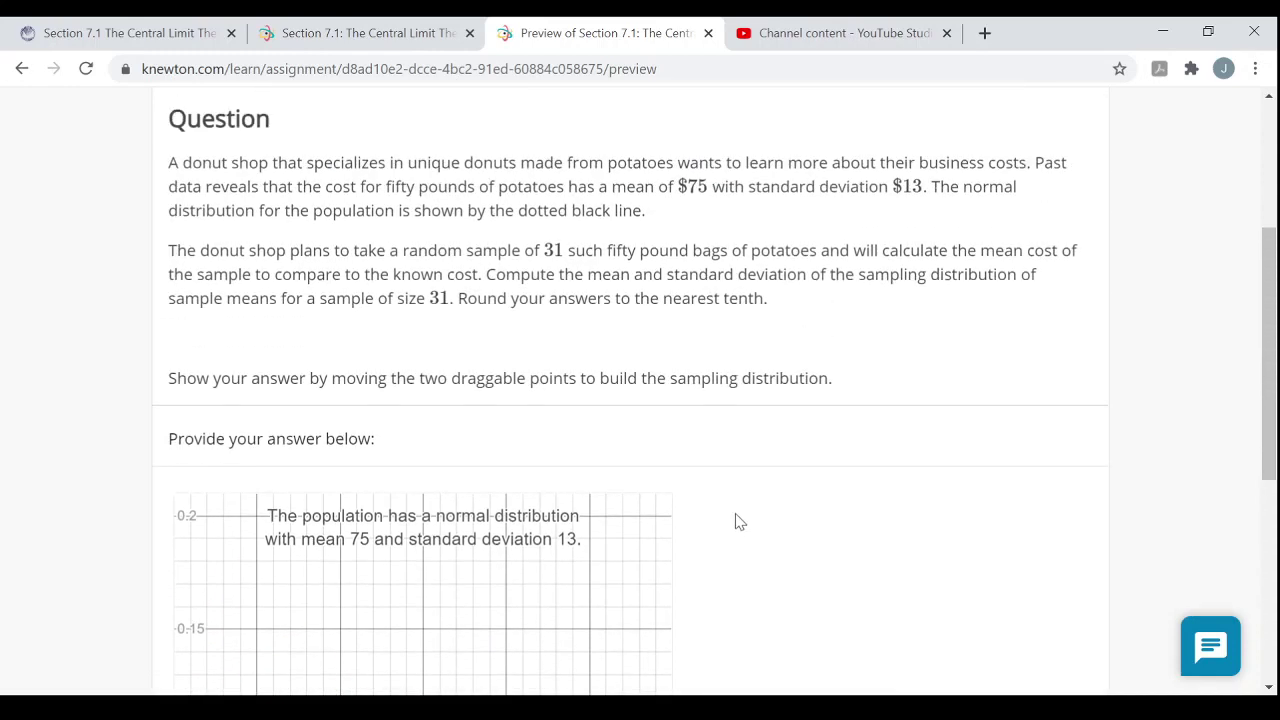
scroll(718, 370, "up", 1)
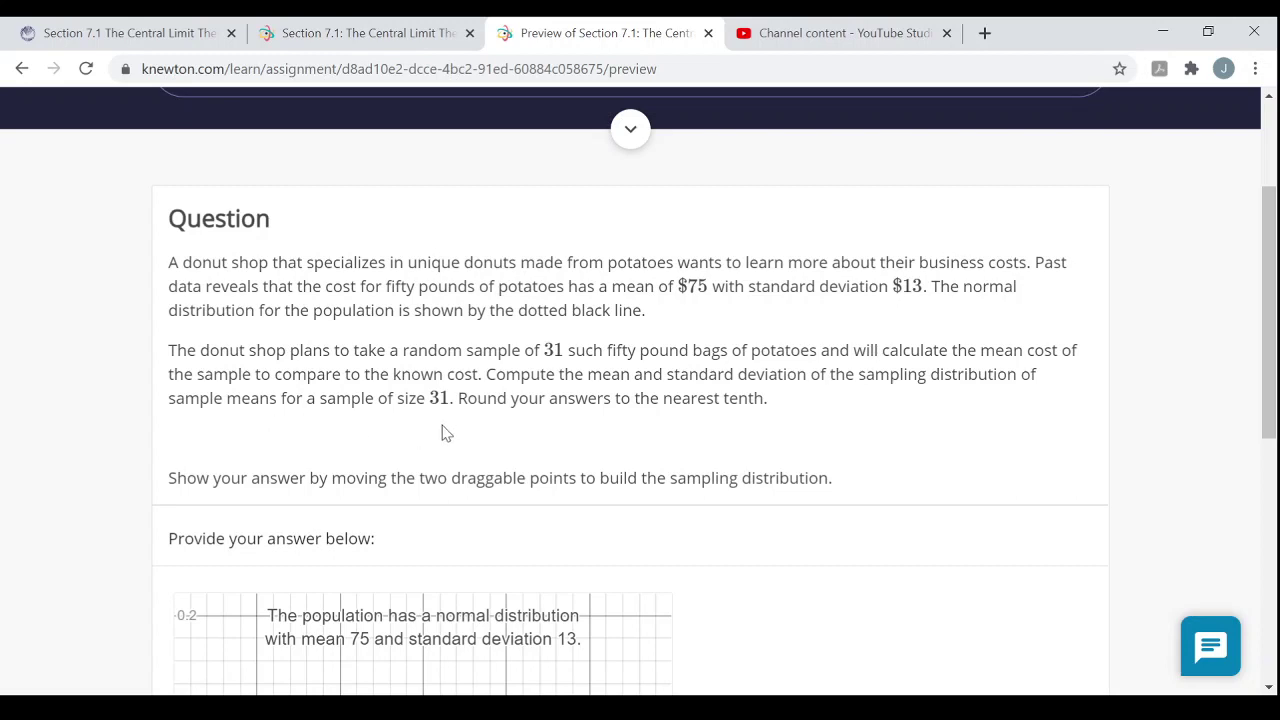
scroll(446, 432, "down", 1)
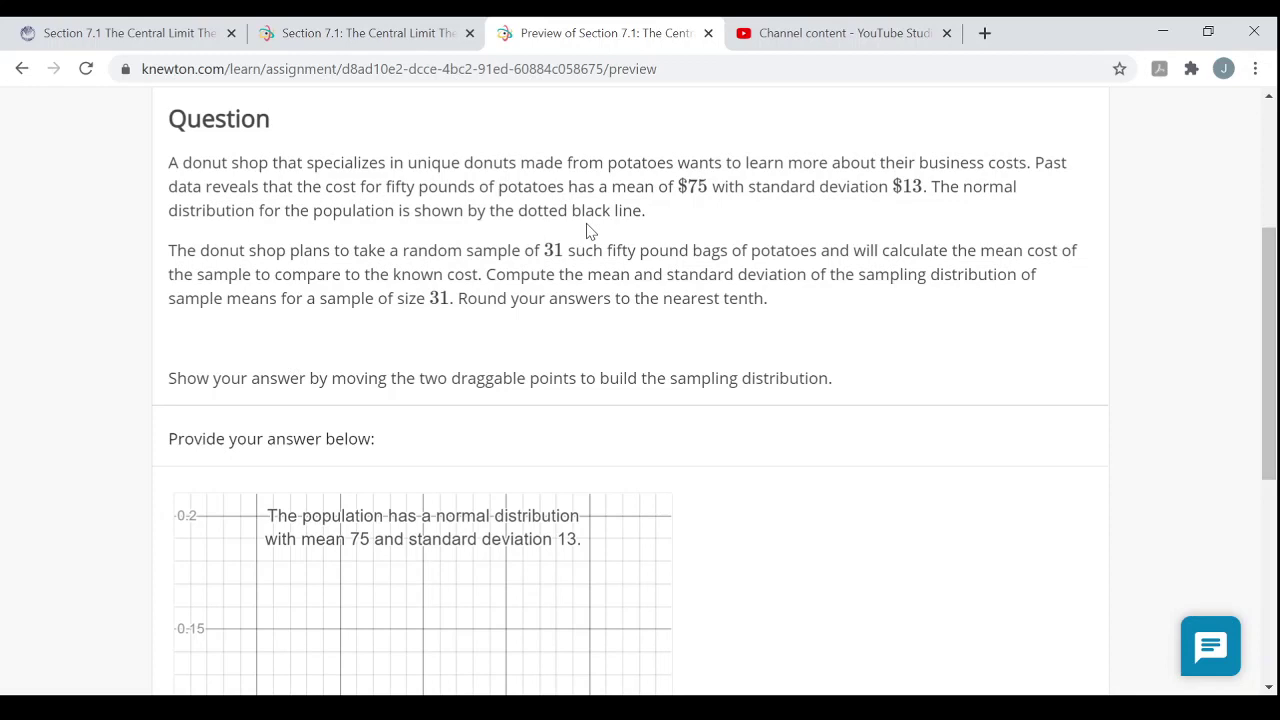
scroll(643, 352, "down", 1)
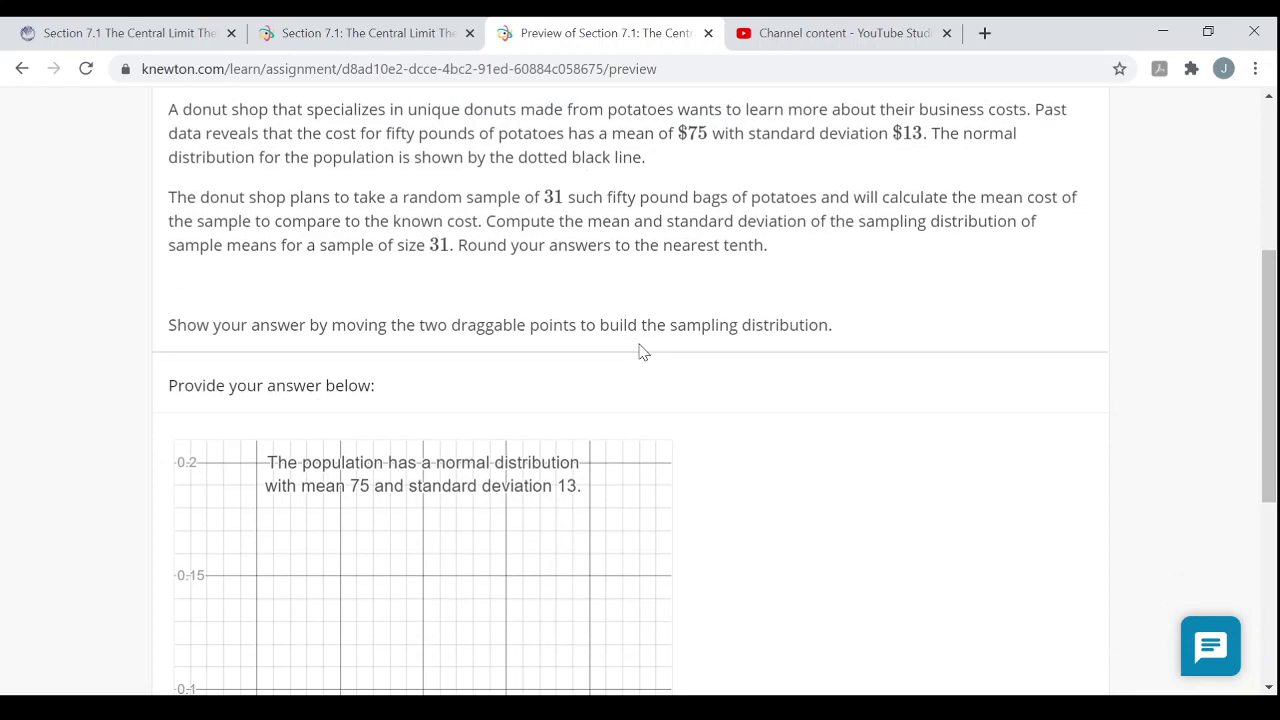
- Move the mean point of the sampling distribution on the graph to 75
scroll(638, 350, "down", 5)
scroll(480, 420, "down", 2)
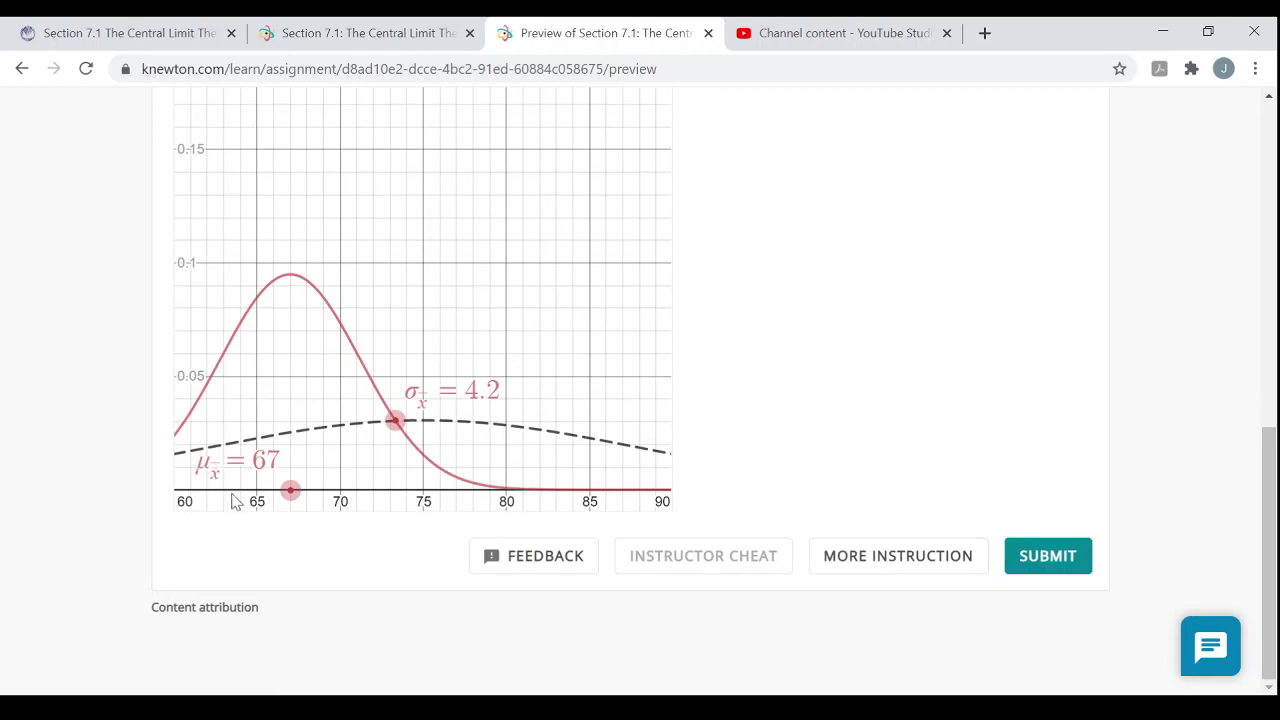
left_click(290, 490)
left_click_drag(331, 487, 357, 486)
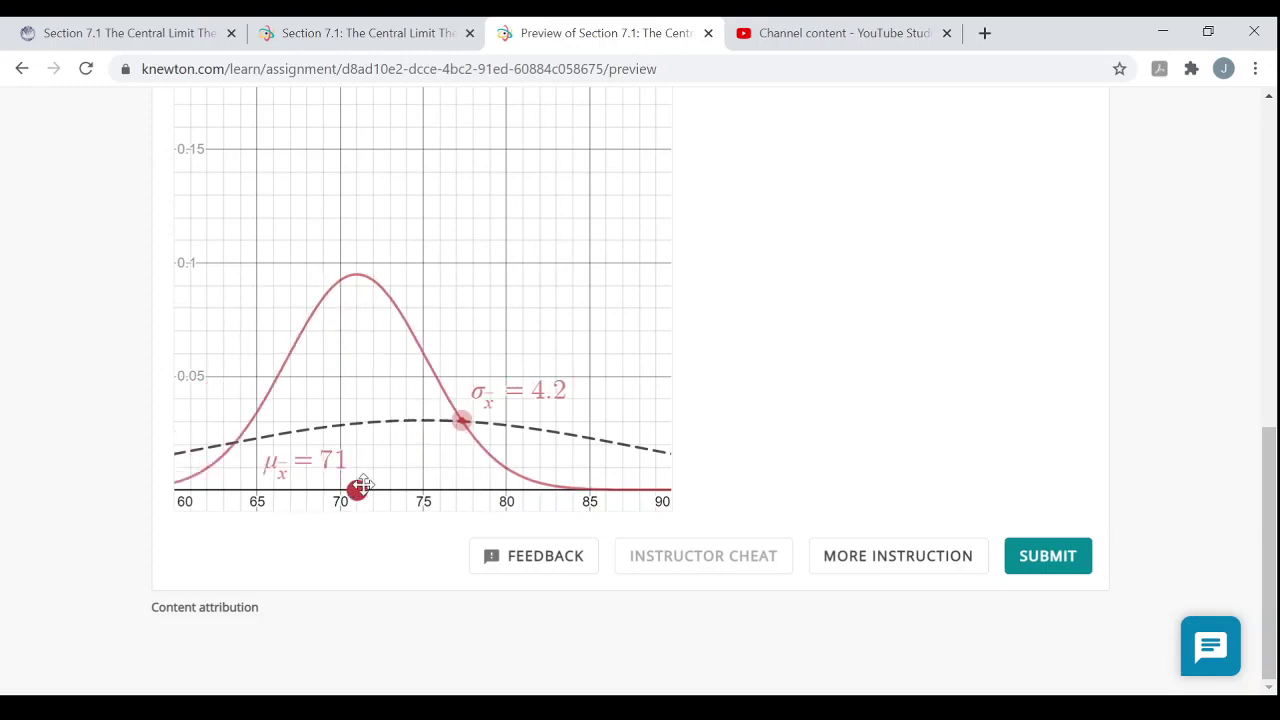
scroll(433, 481, "up", 5)
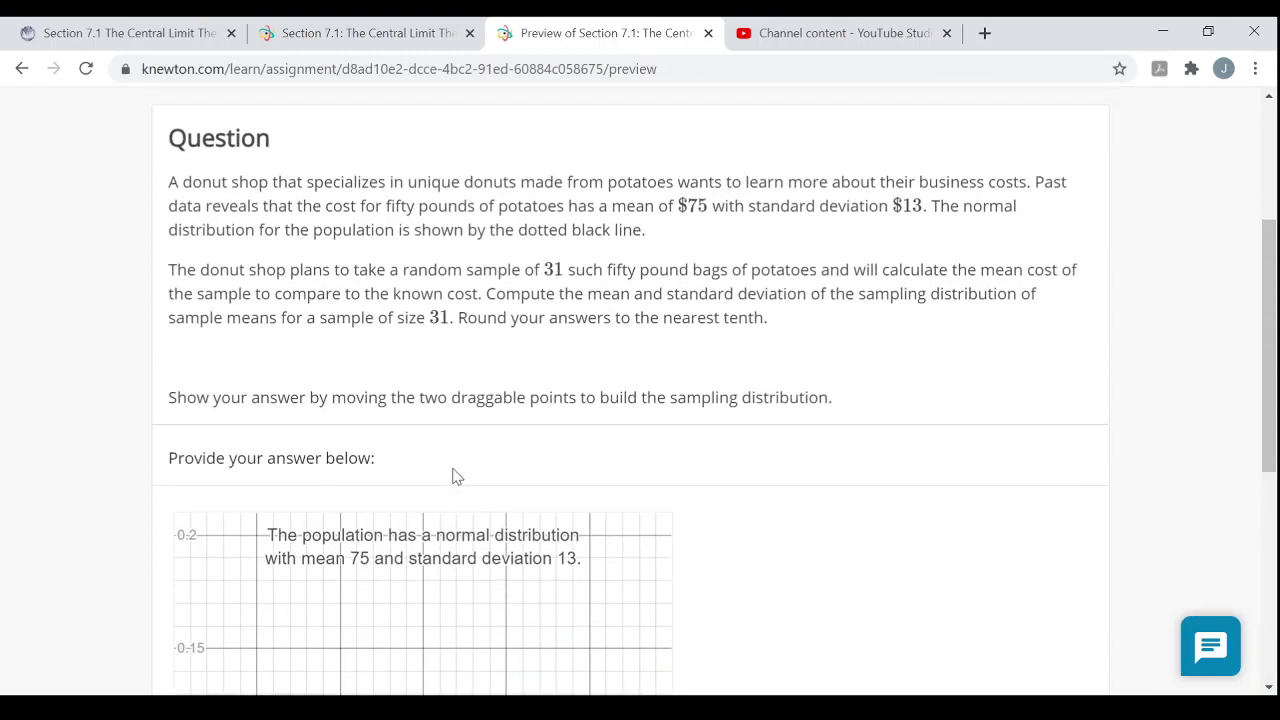
scroll(455, 477, "down", 4)
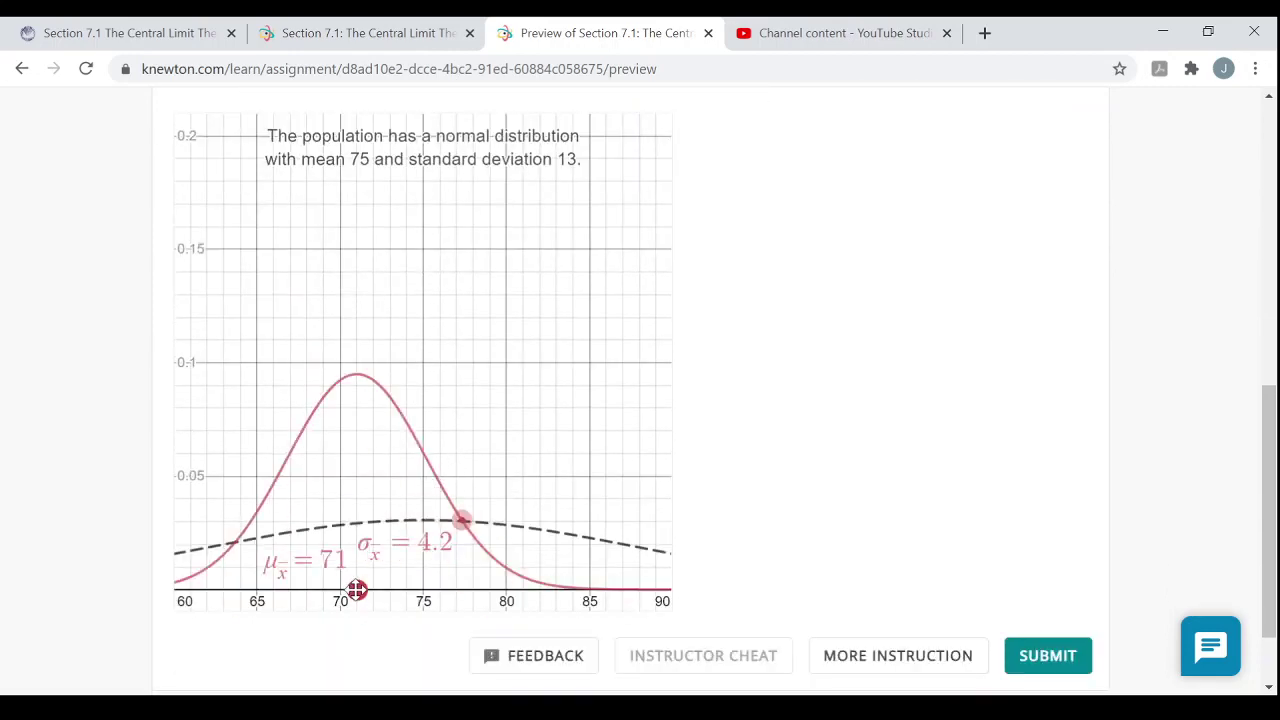
left_click_drag(357, 590, 423, 588)
- Take the donut question's standard deviation and sample size and compute 13/√31 on the TI-84 calculator
scroll(600, 546, "up", 3)
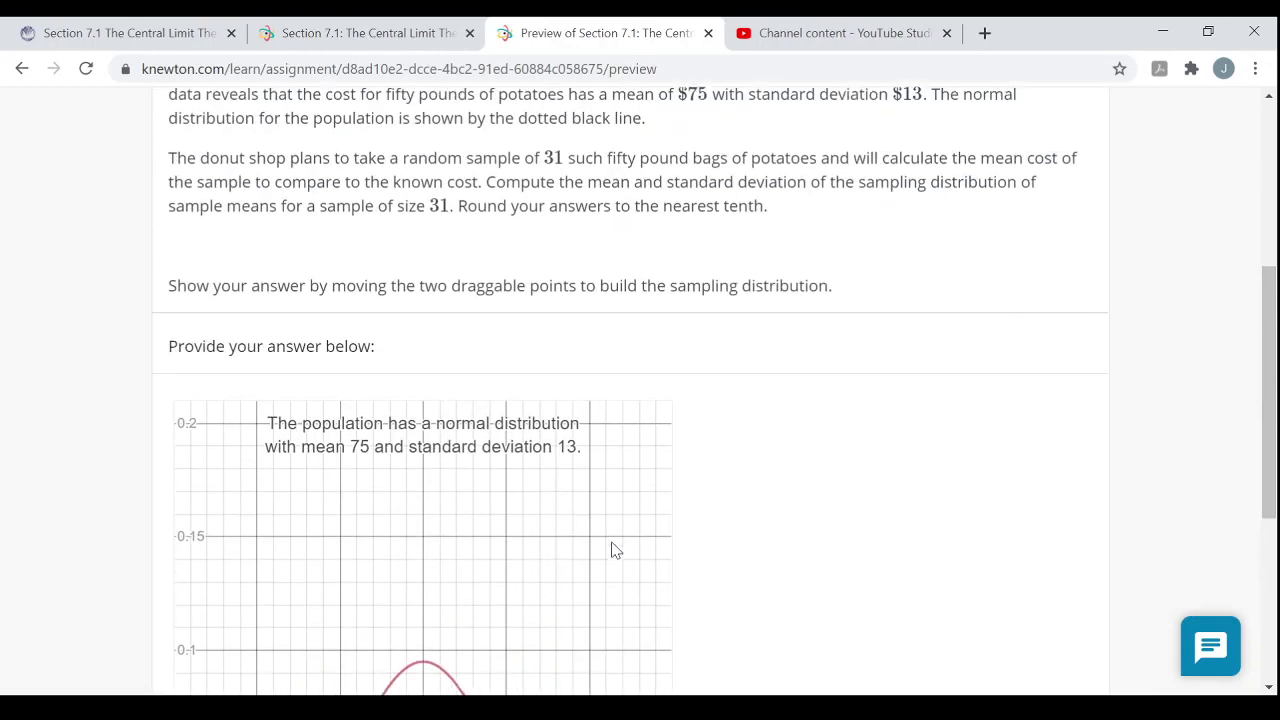
scroll(610, 546, "up", 1)
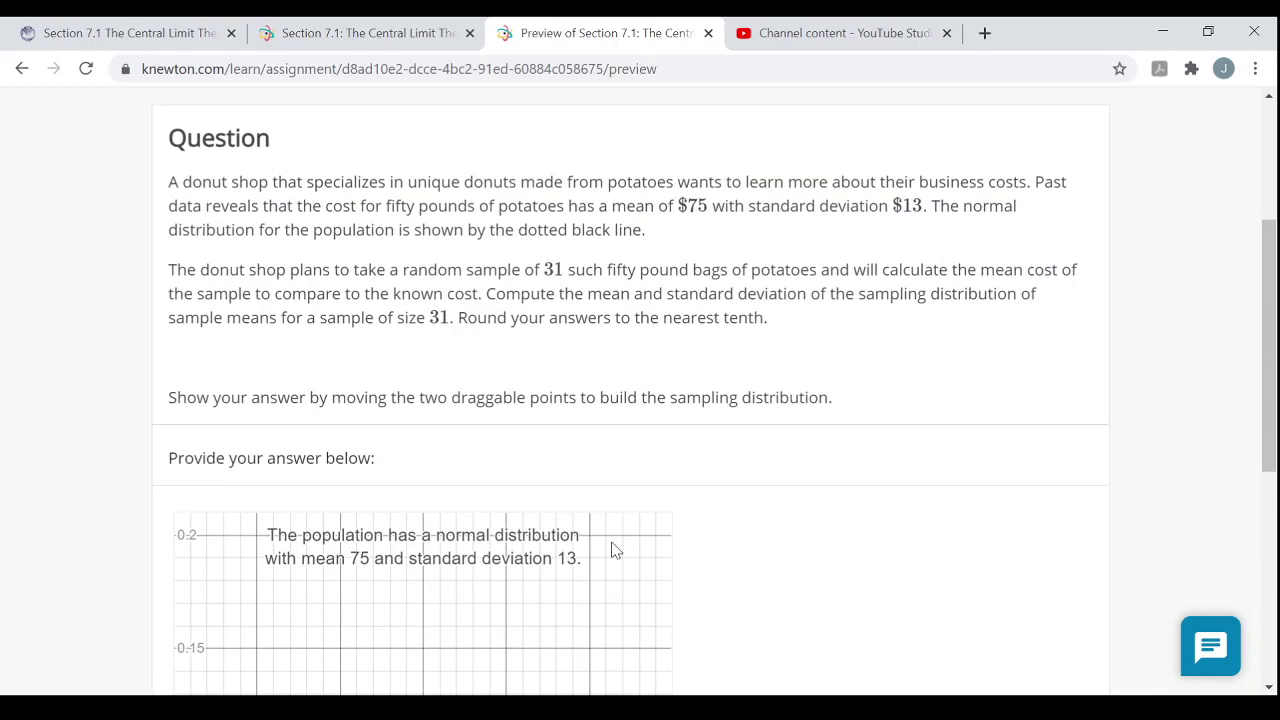
scroll(641, 466, "up", 1)
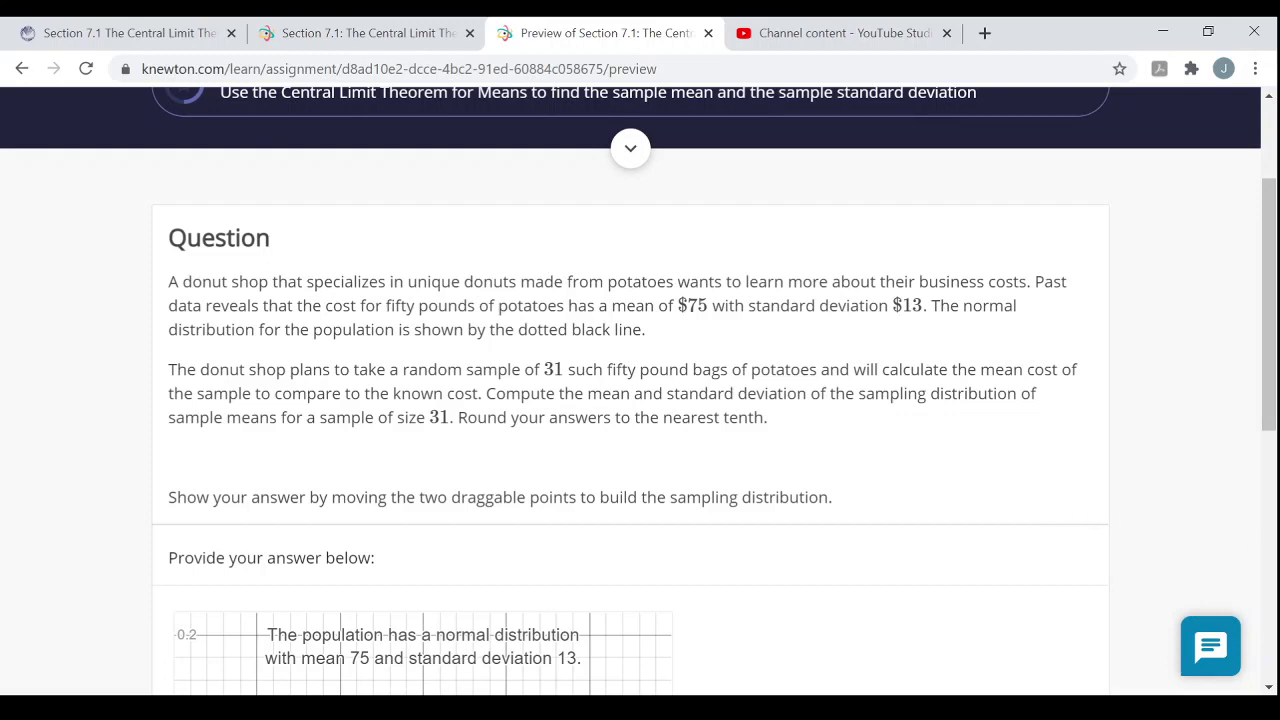
key("alt+Tab")
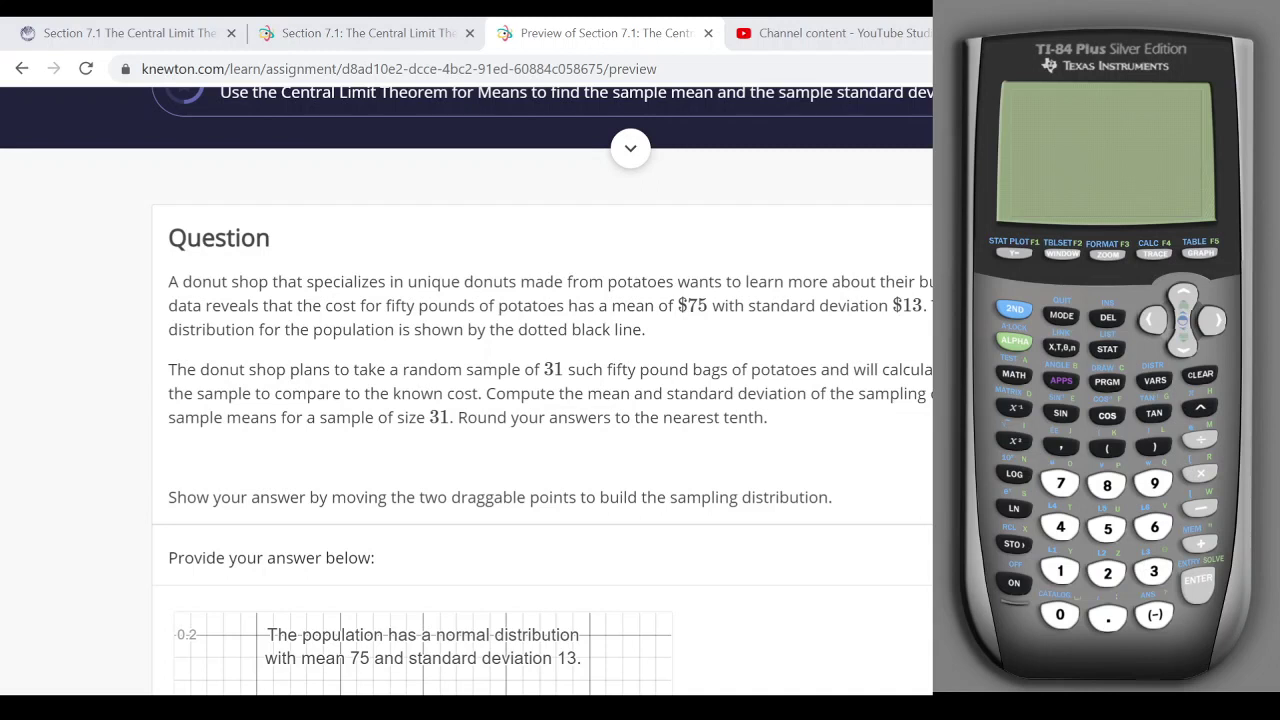
left_click(1015, 584)
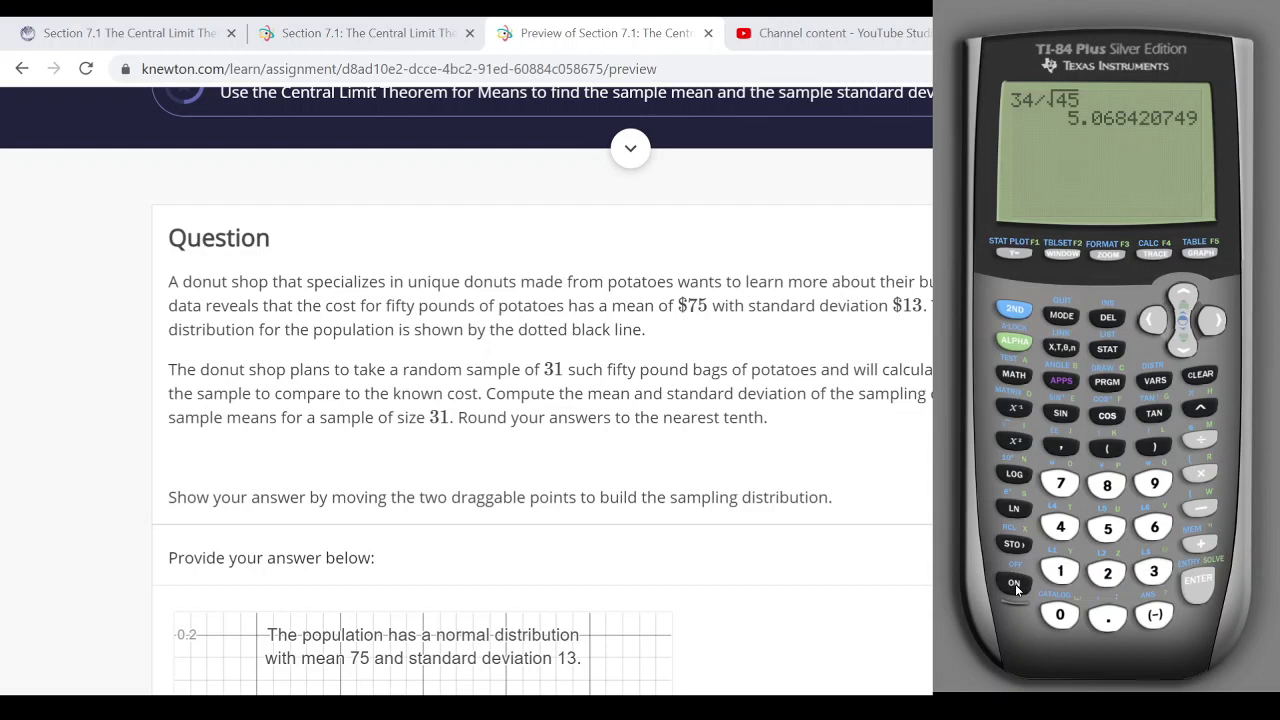
left_click(1060, 574)
left_click(1146, 575)
left_click(1200, 440)
left_click(1013, 308)
left_click(1015, 440)
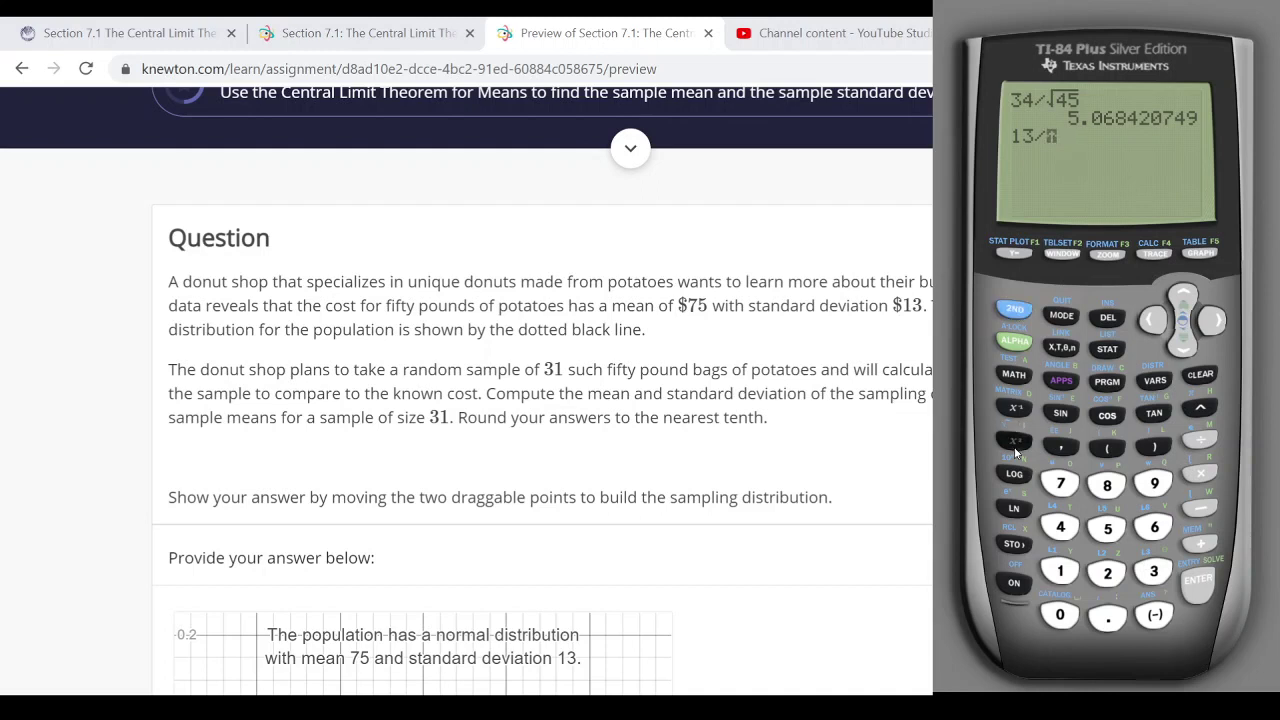
left_click(1153, 572)
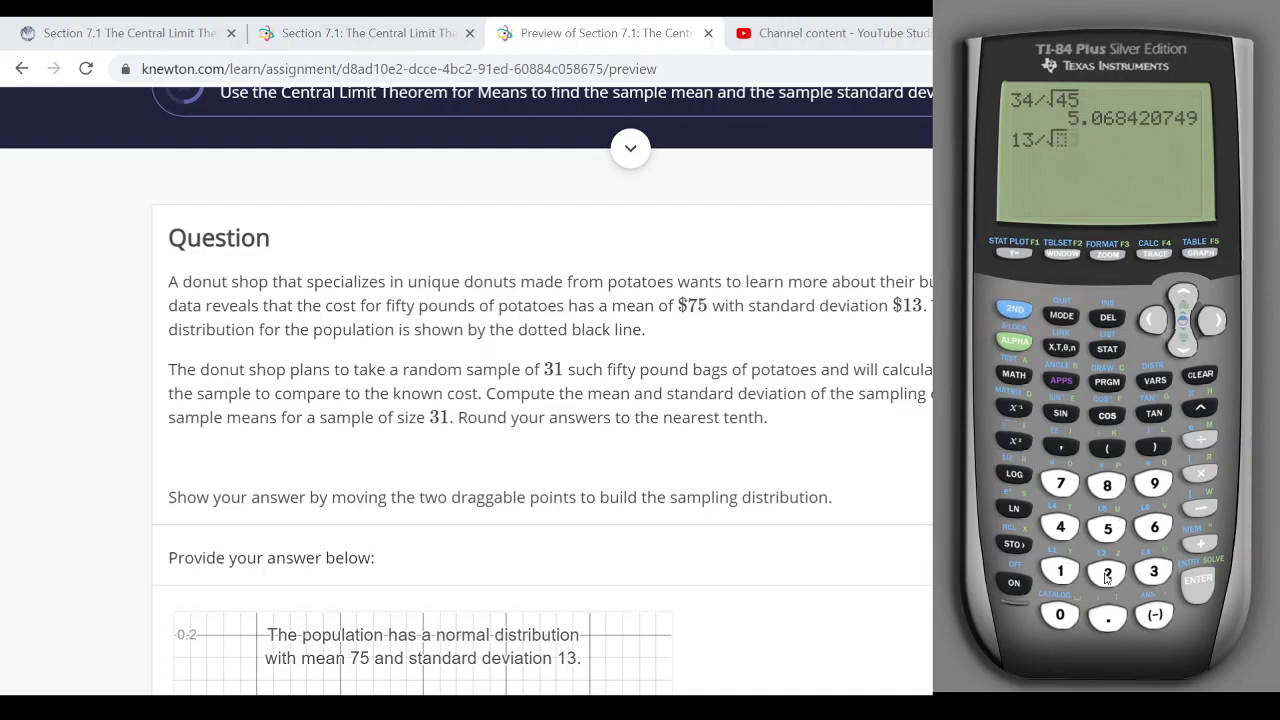
left_click(1062, 573)
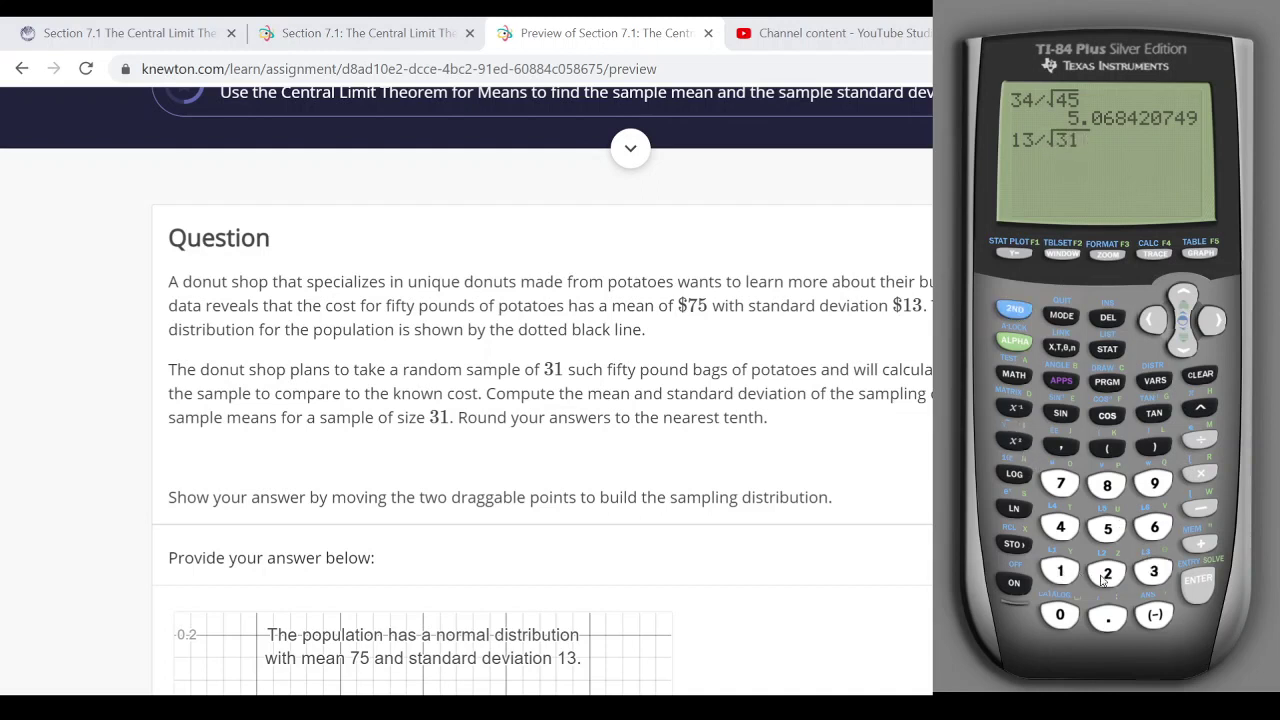
left_click(1203, 588)
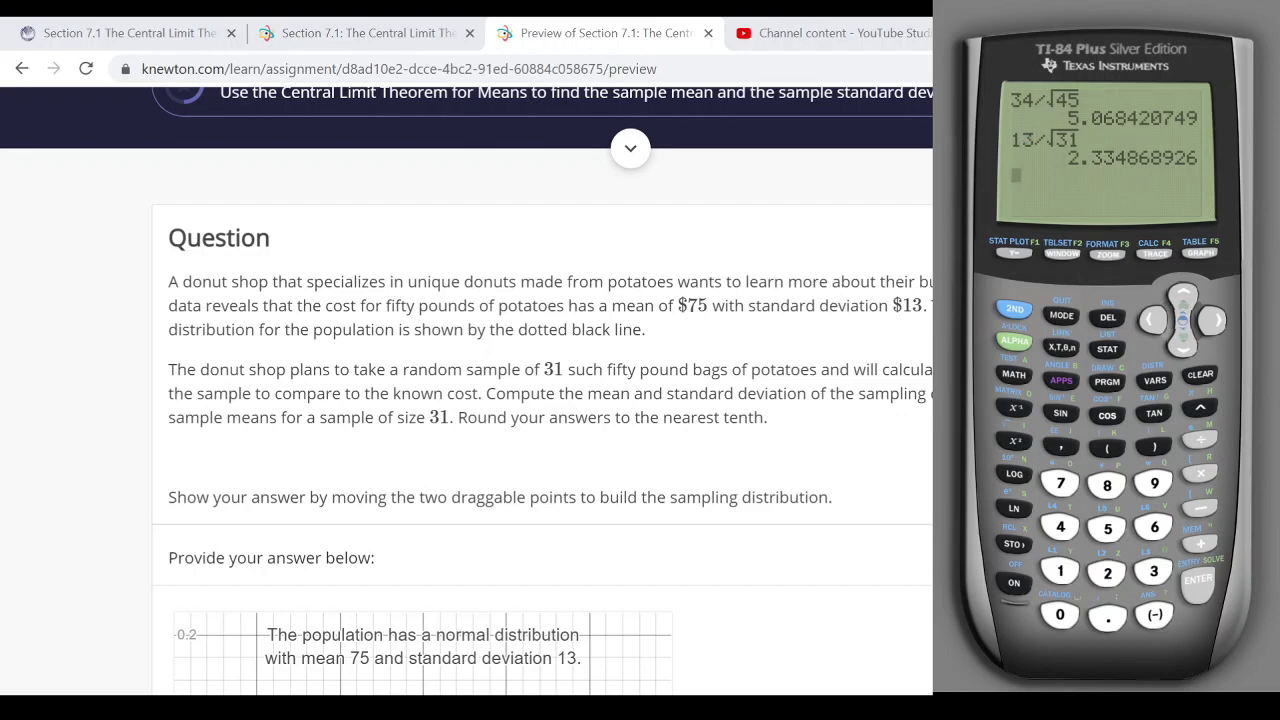
- Return to the Knewton graph and move the standard deviation point of the sampling distribution to 2.3
key("alt+Tab")
scroll(937, 474, "down", 6)
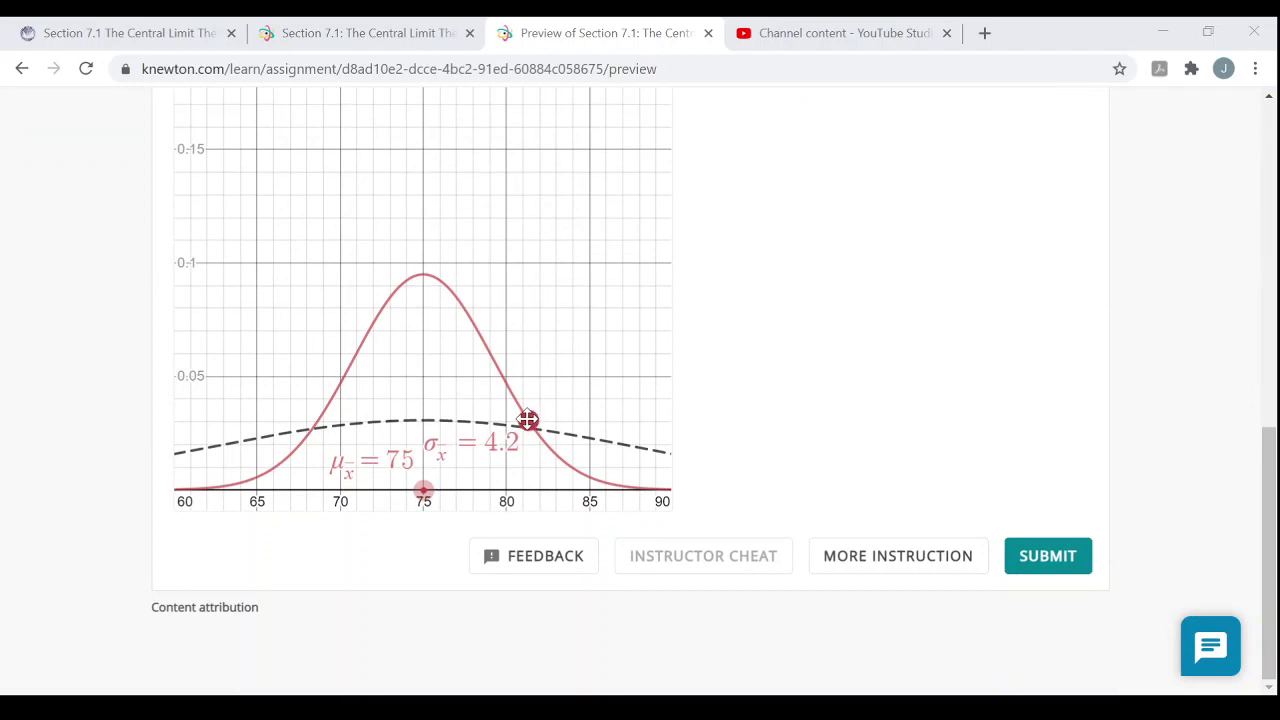
left_click_drag(528, 420, 486, 427)
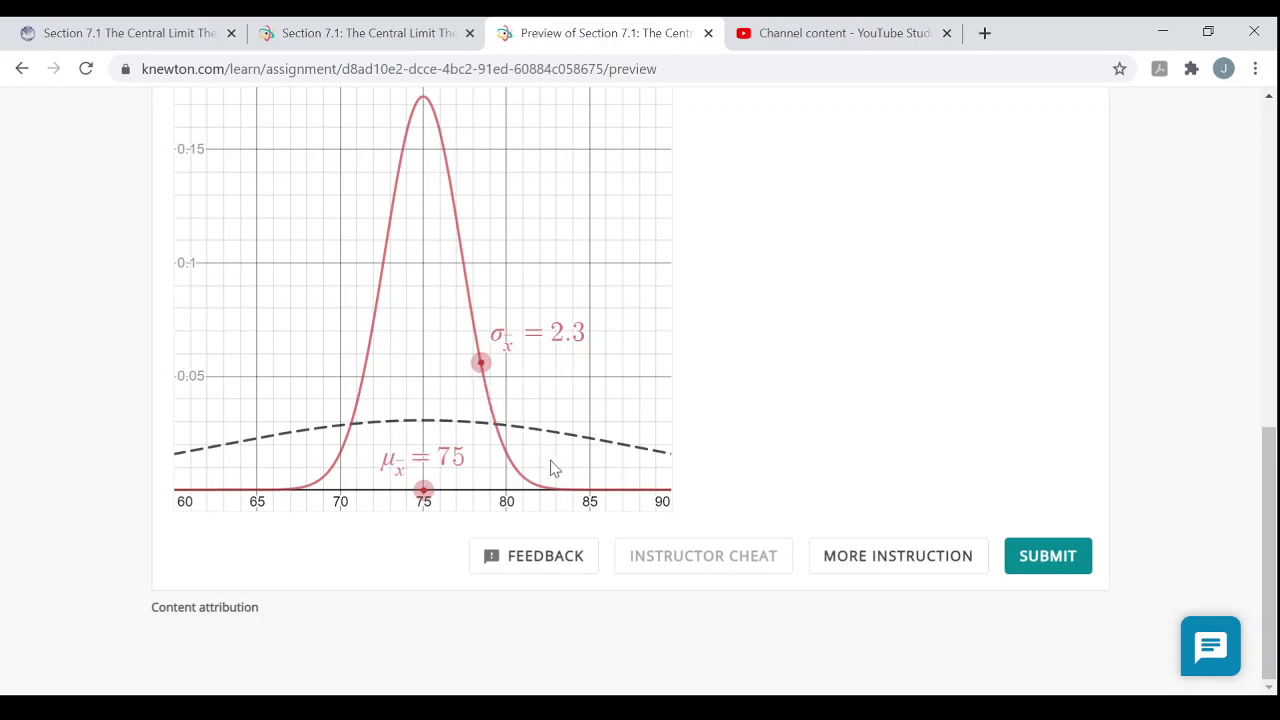
- Submit the donut shop sampling distribution graph, review the answer explanation and continue to the following question
left_click(1050, 566)
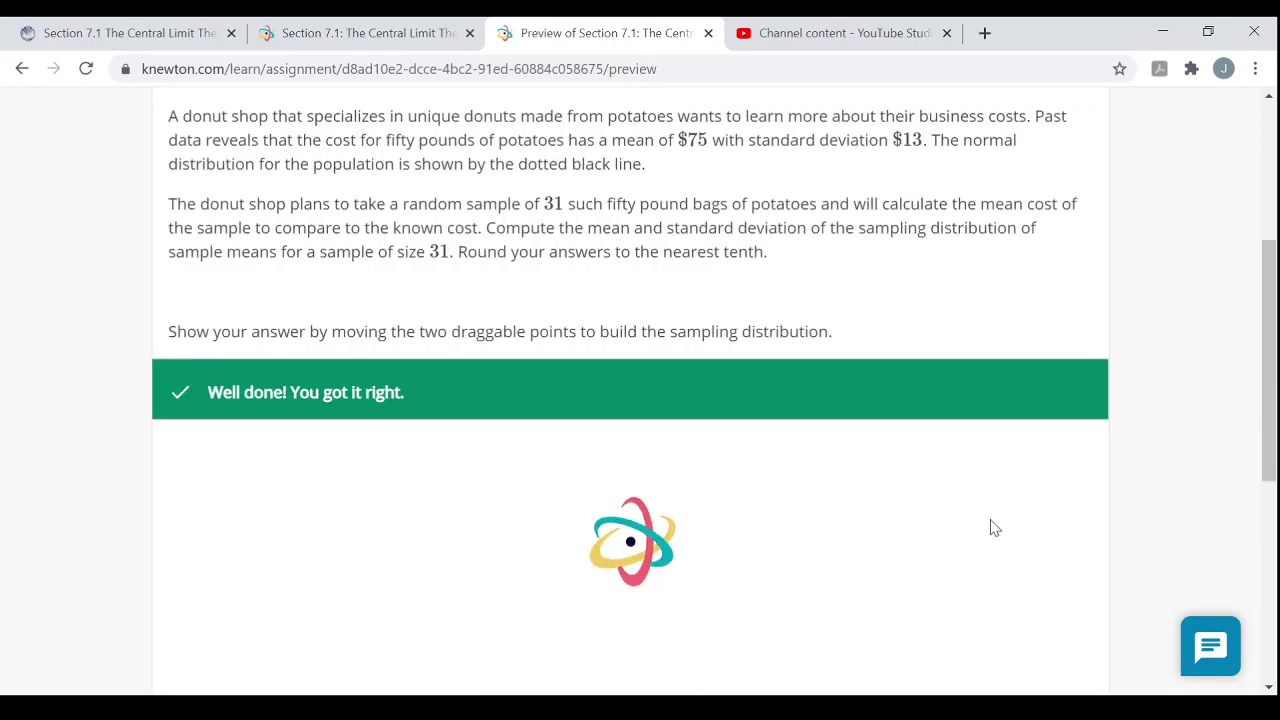
scroll(995, 527, "down", 10)
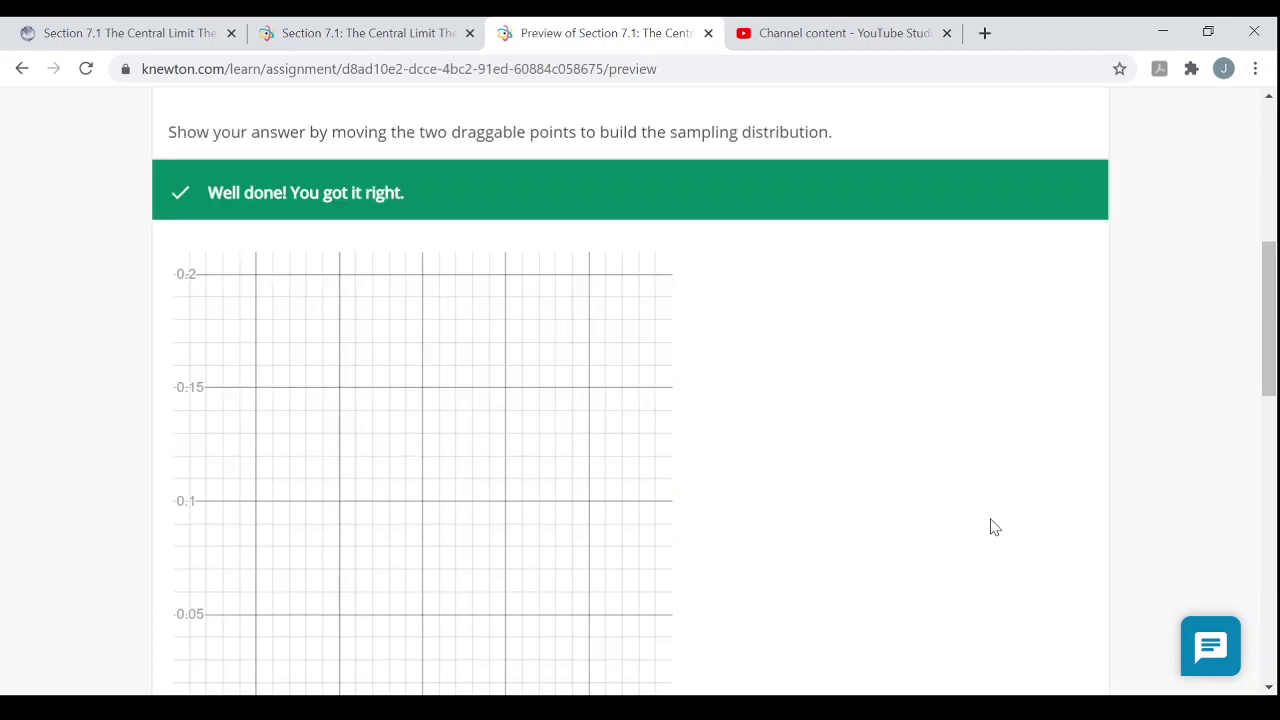
scroll(995, 520, "down", 4)
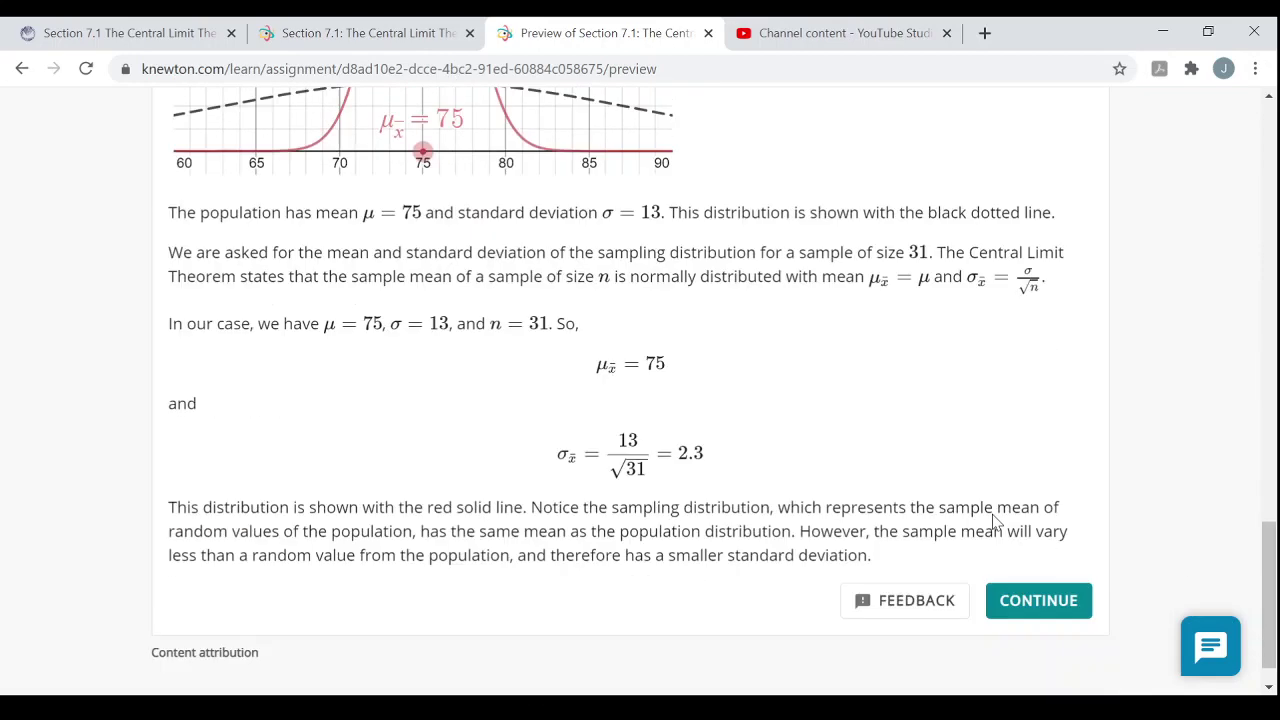
scroll(1000, 525, "down", 1)
left_click(1040, 558)
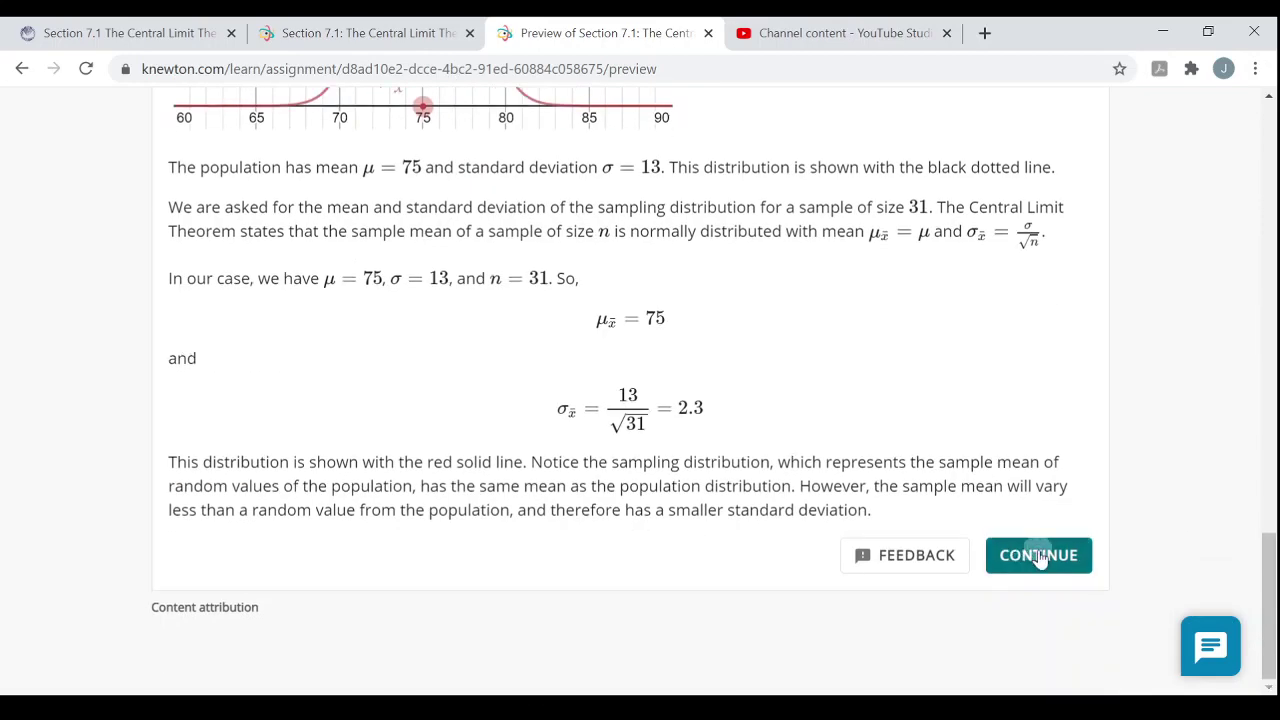
- Read the follow-up question on the sample mean exceeding 76, its z-table and the mean and standard deviation worked out above it
scroll(990, 440, "down", 2)
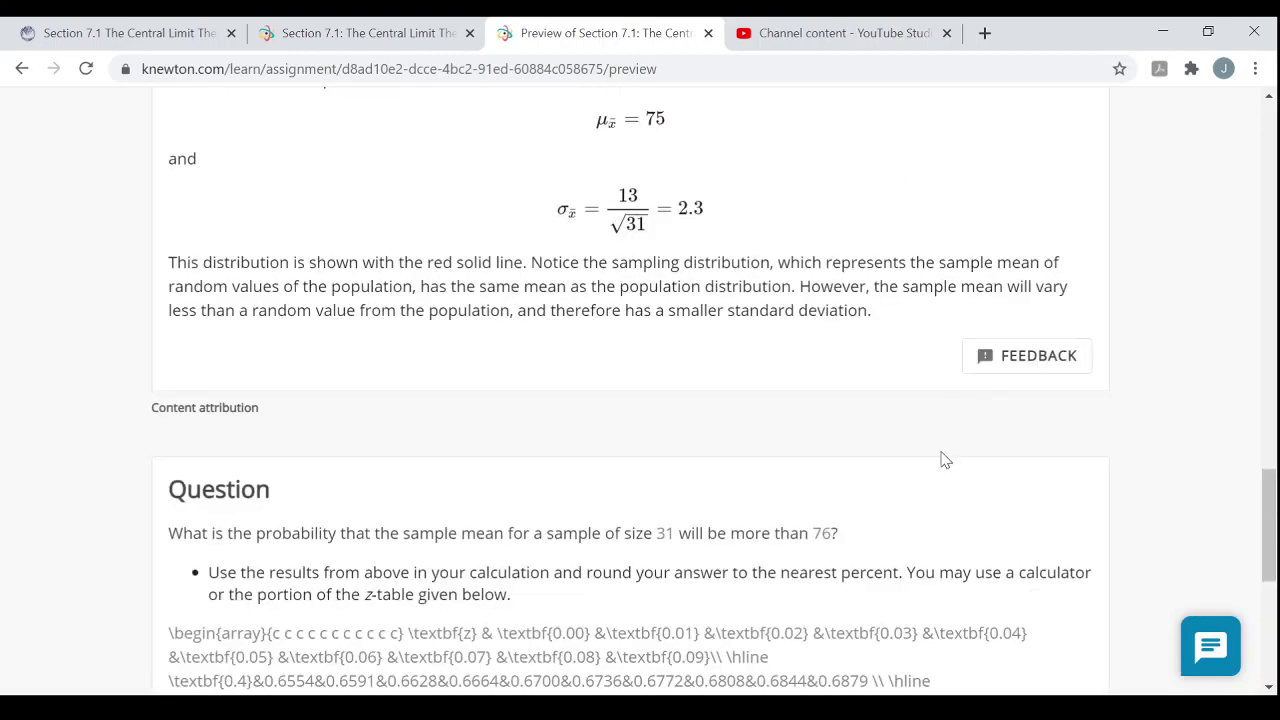
scroll(943, 457, "down", 3)
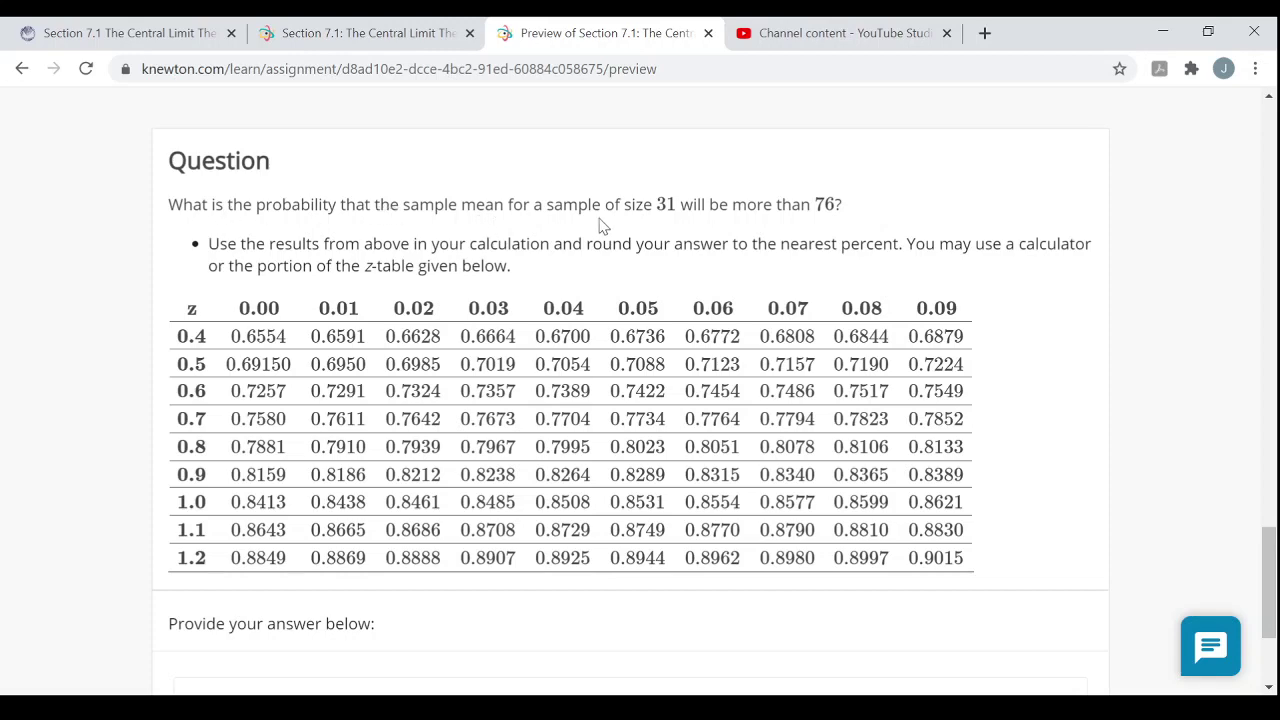
scroll(763, 351, "up", 4)
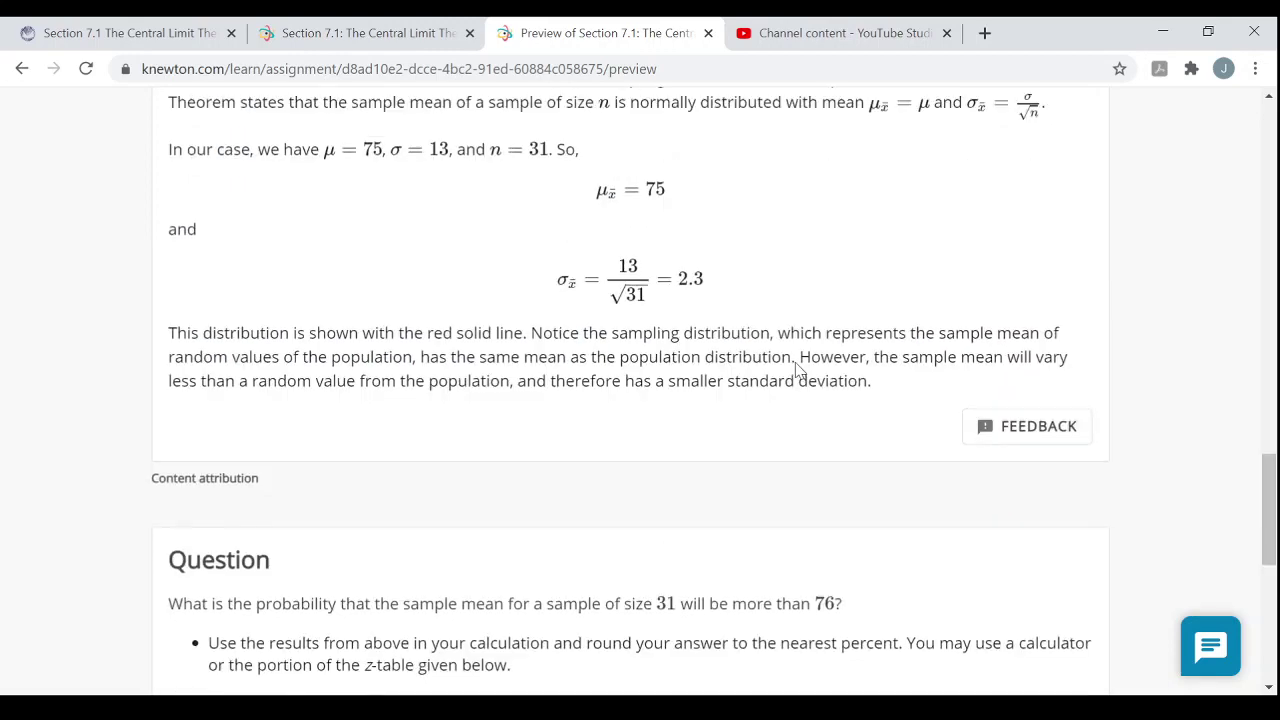
scroll(797, 370, "up", 2)
scroll(797, 370, "down", 5)
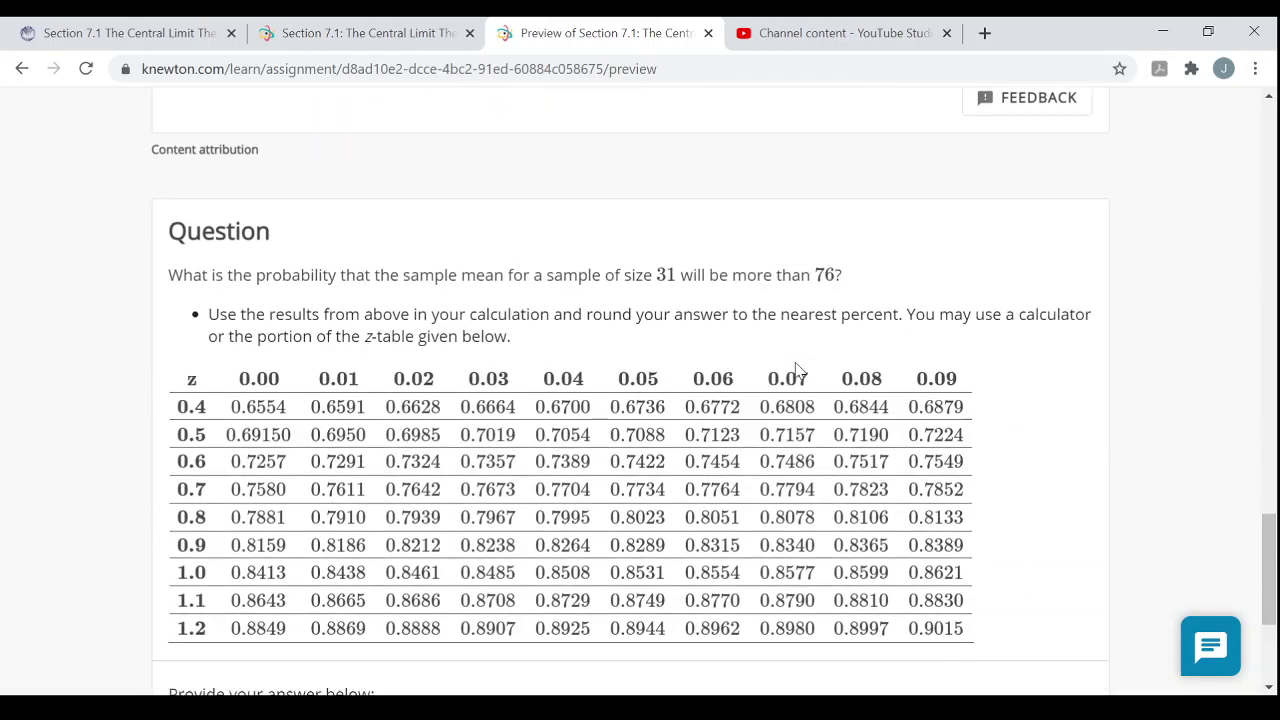
scroll(797, 370, "down", 1)
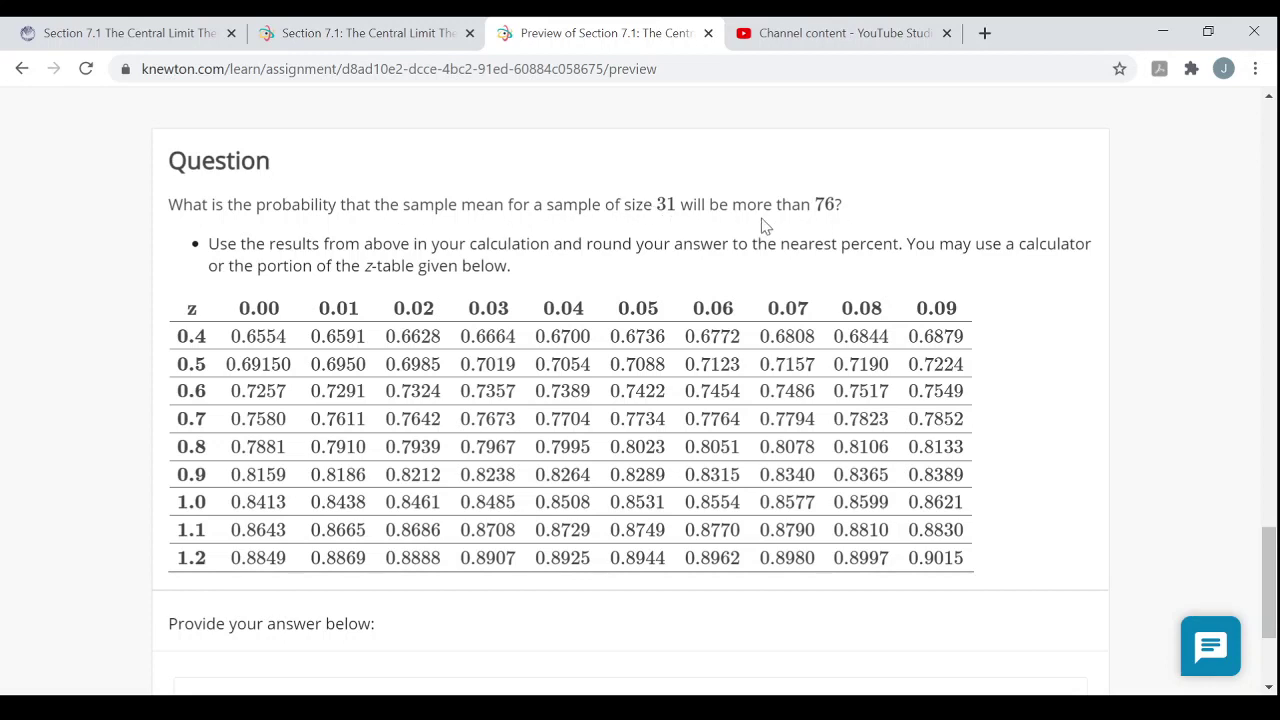
scroll(664, 276, "up", 3)
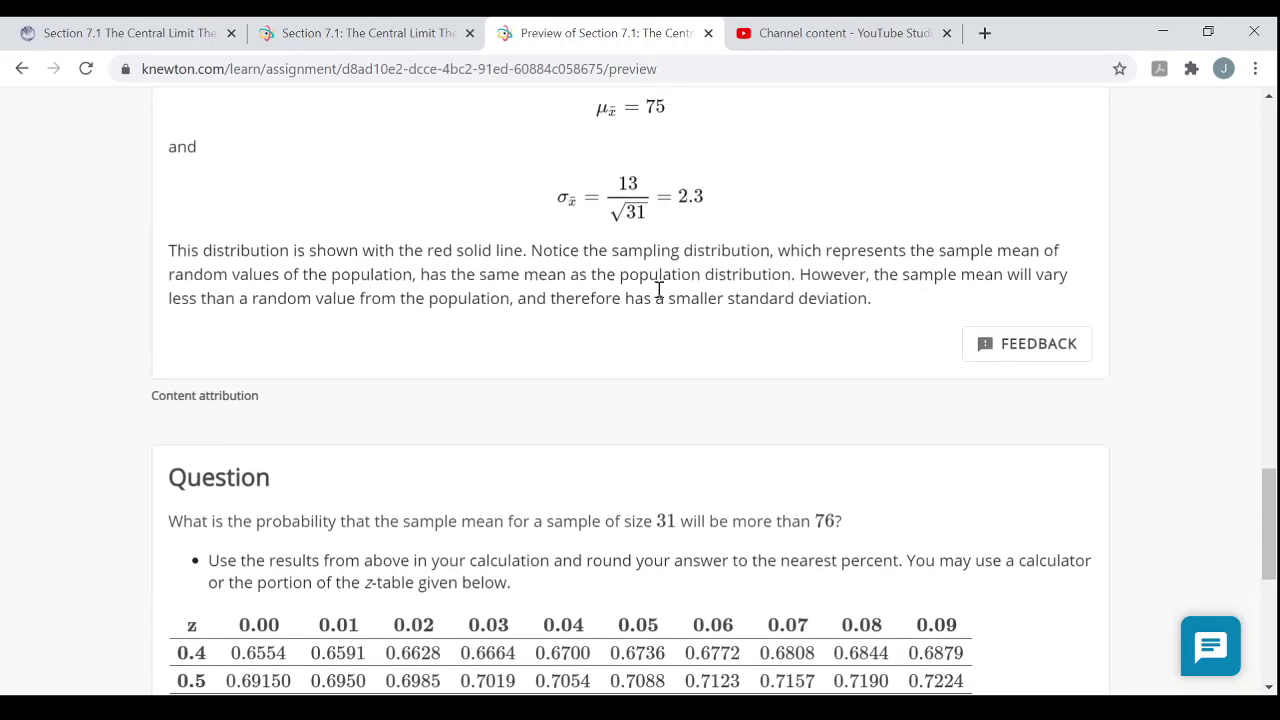
scroll(659, 289, "up", 6)
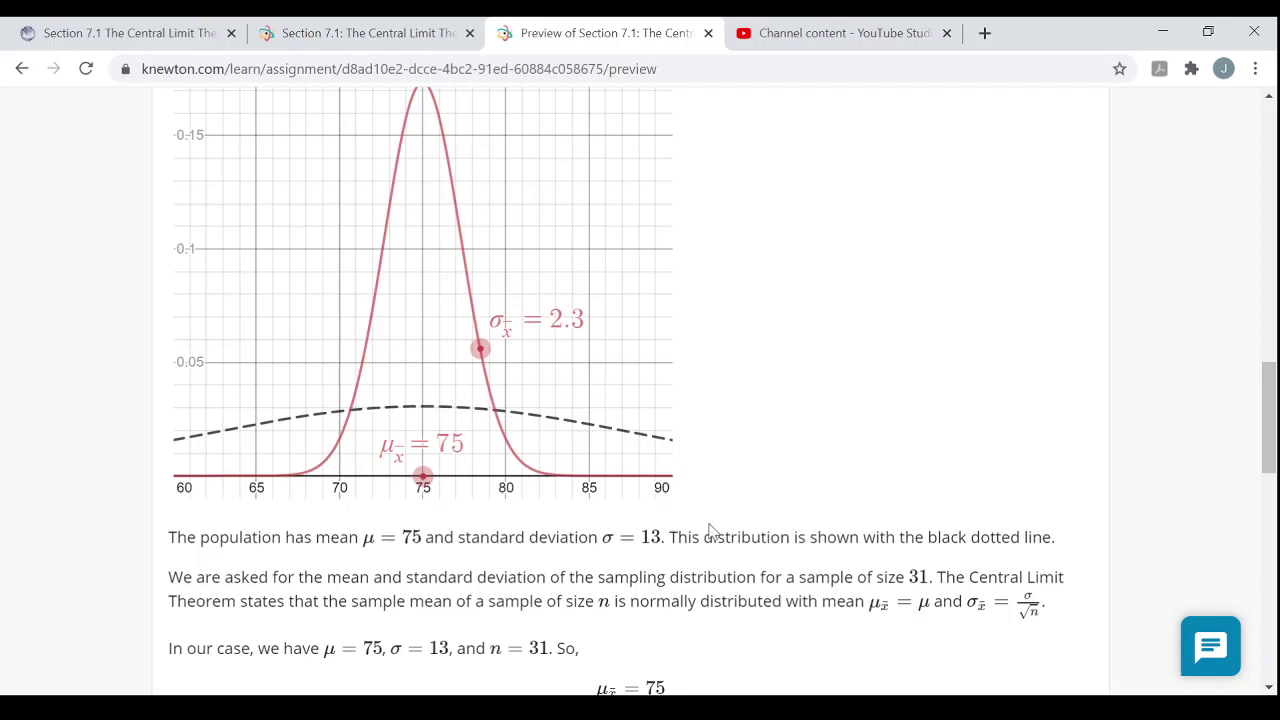
scroll(709, 530, "down", 8)
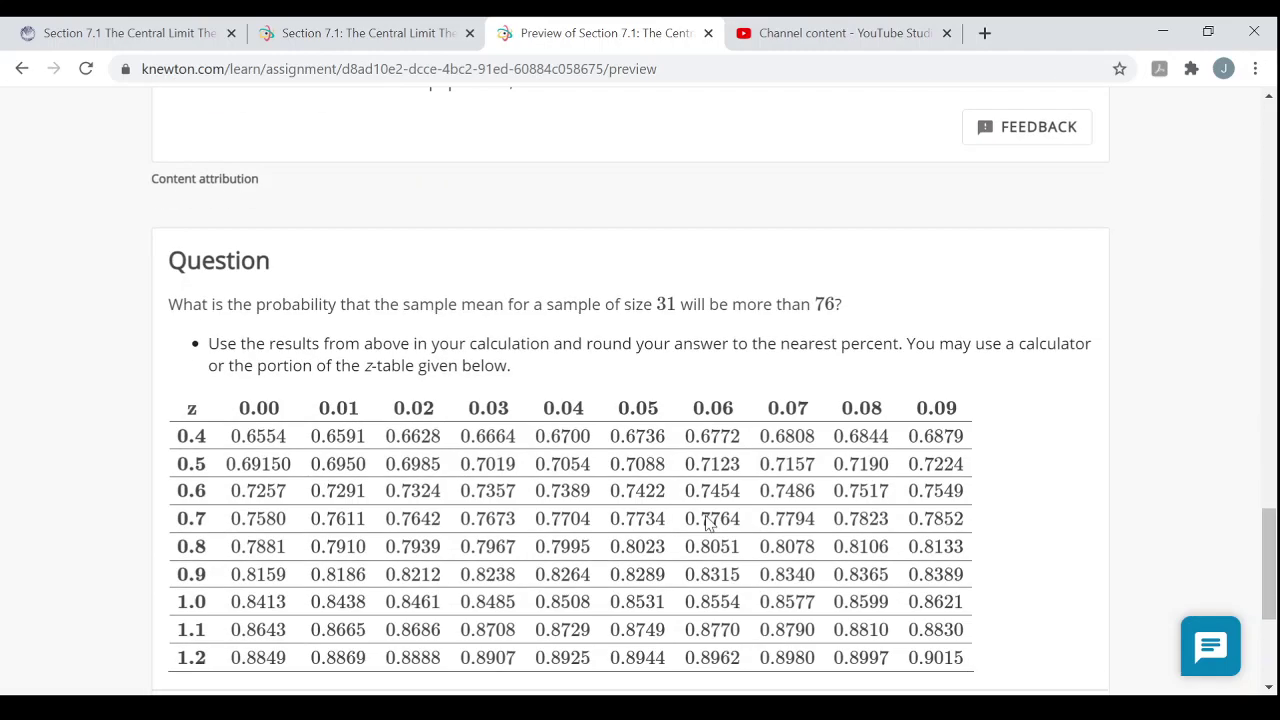
scroll(706, 514, "down", 1)
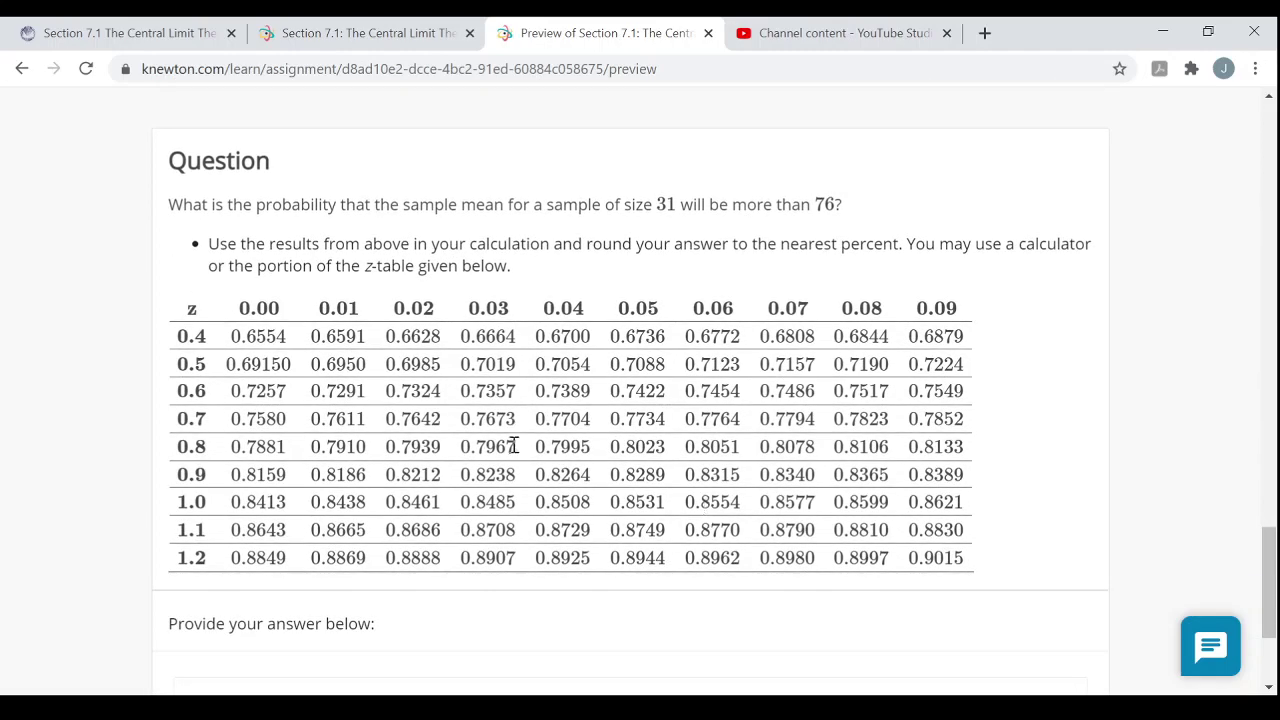
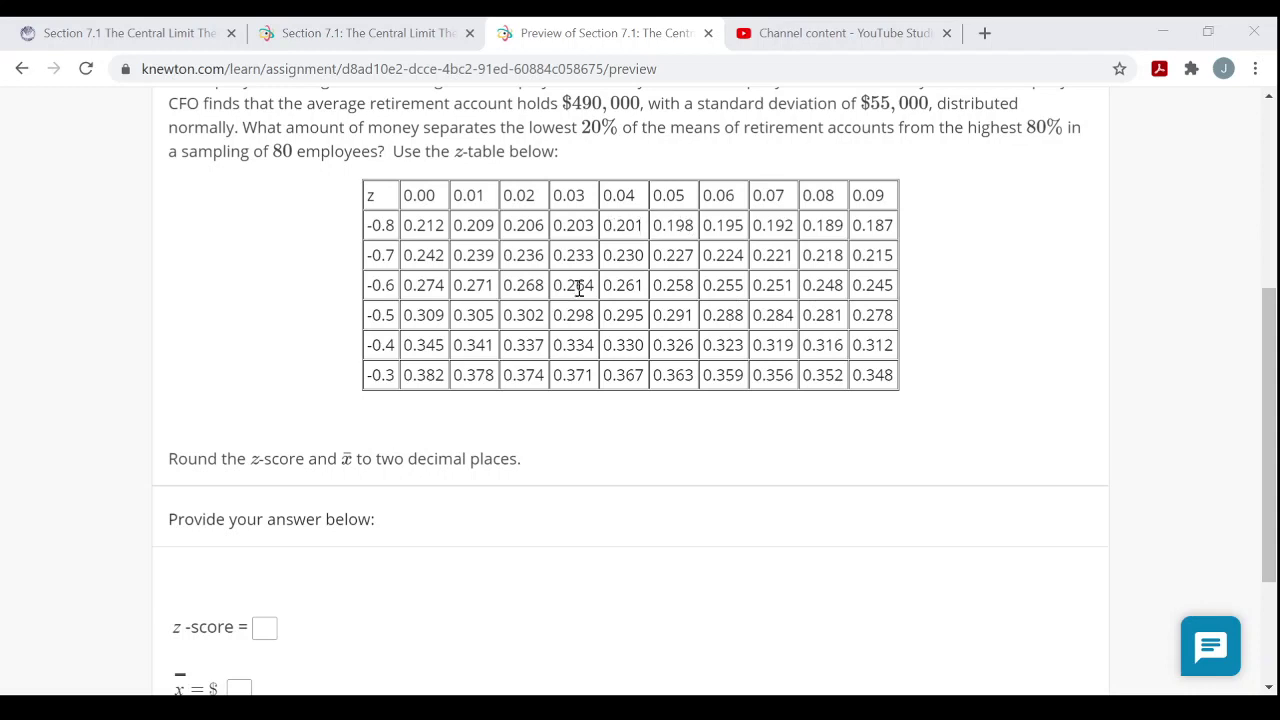
- Enter -0.84 as the z-score for the retirement account question and make the x̄ answer ready for entry
scroll(577, 286, "down", 1)
left_click(272, 527)
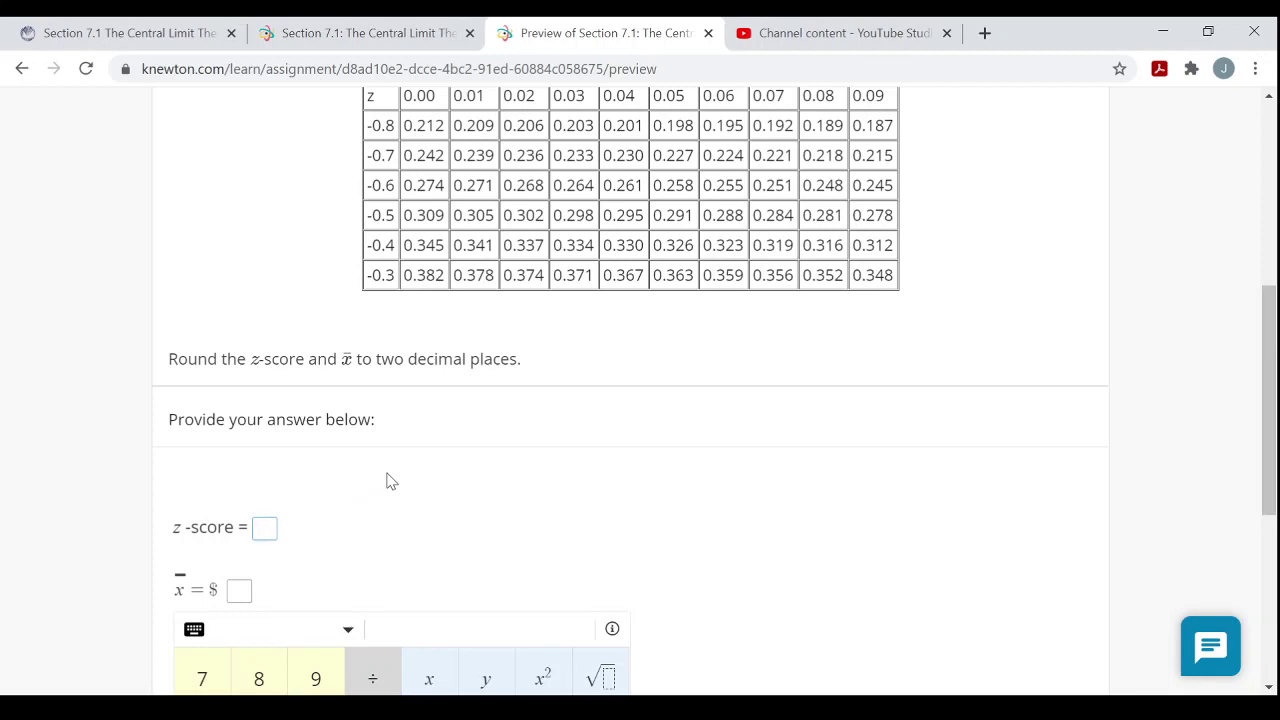
type("-0.84")
left_click(240, 590)
scroll(556, 566, "up", 1)
scroll(566, 566, "down", 1)
- Switch to the TI-84 calculator and enter -.84 times the earlier 55000/√80 result, 6149.186938
key("alt+Tab")
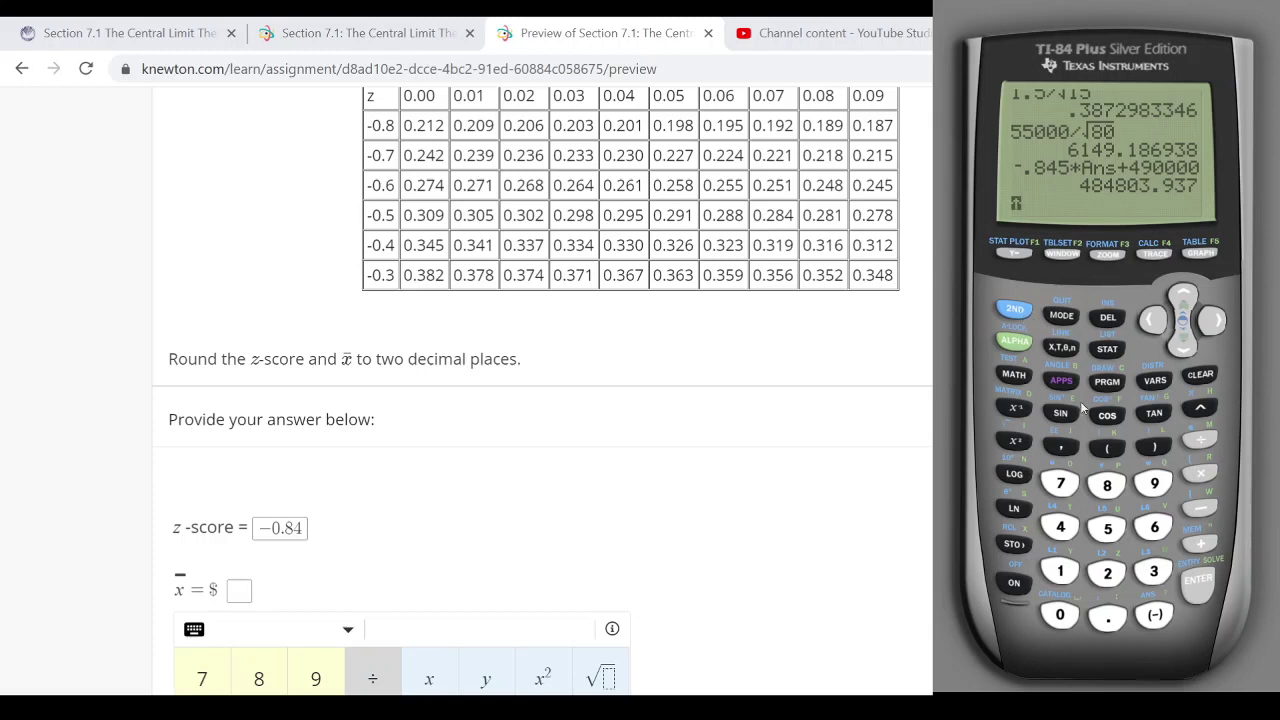
left_click(1152, 612)
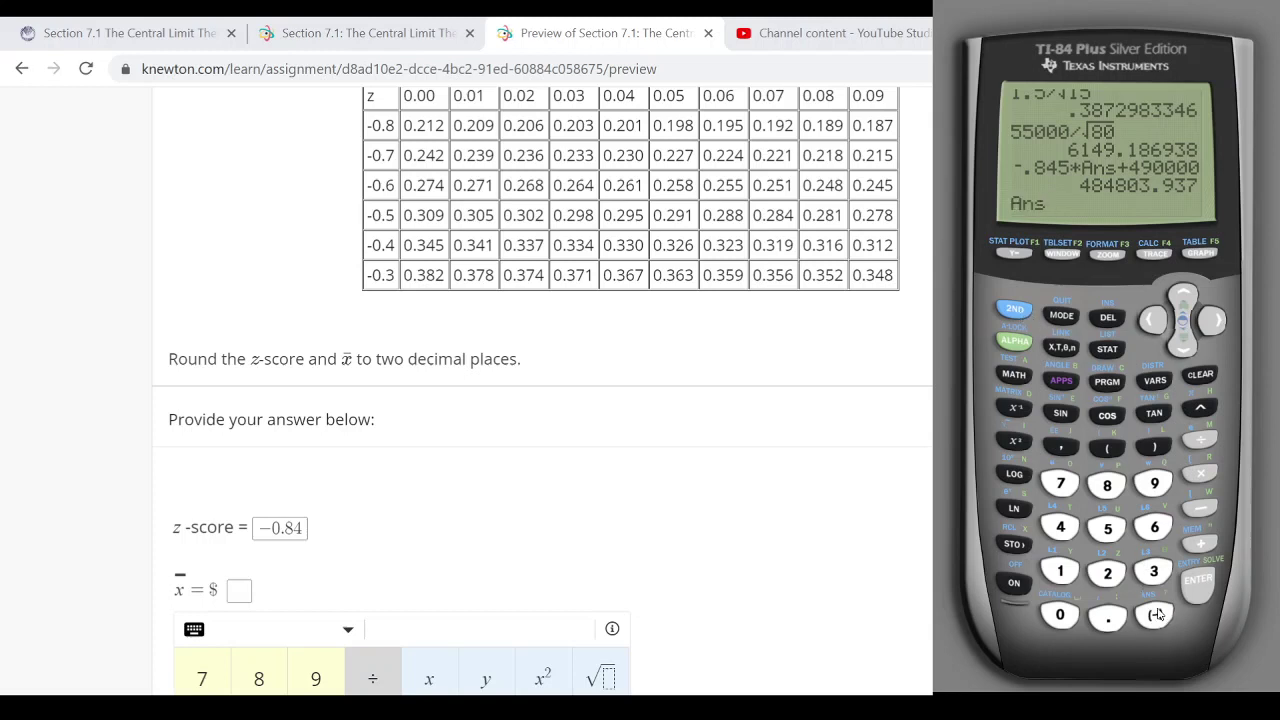
left_click(1201, 374)
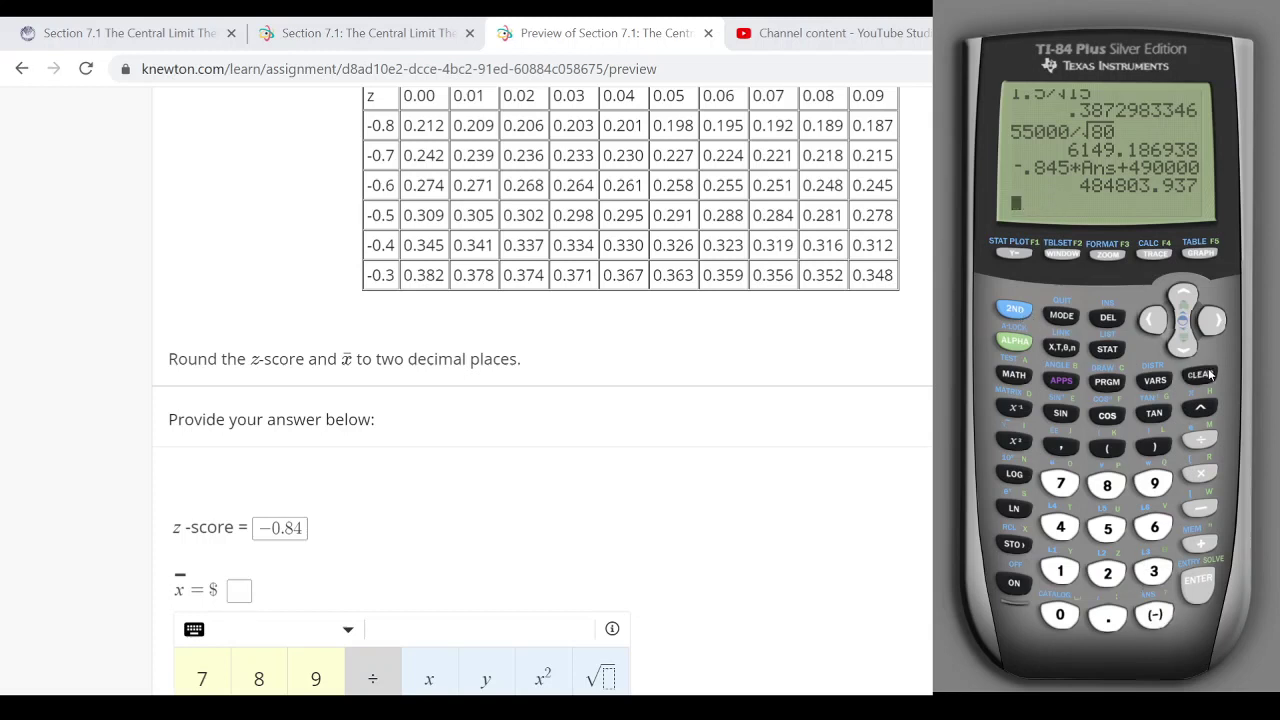
left_click(1154, 615)
left_click(1107, 617)
left_click(1107, 485)
left_click(1060, 527)
left_click(1183, 295)
left_click(1183, 295)
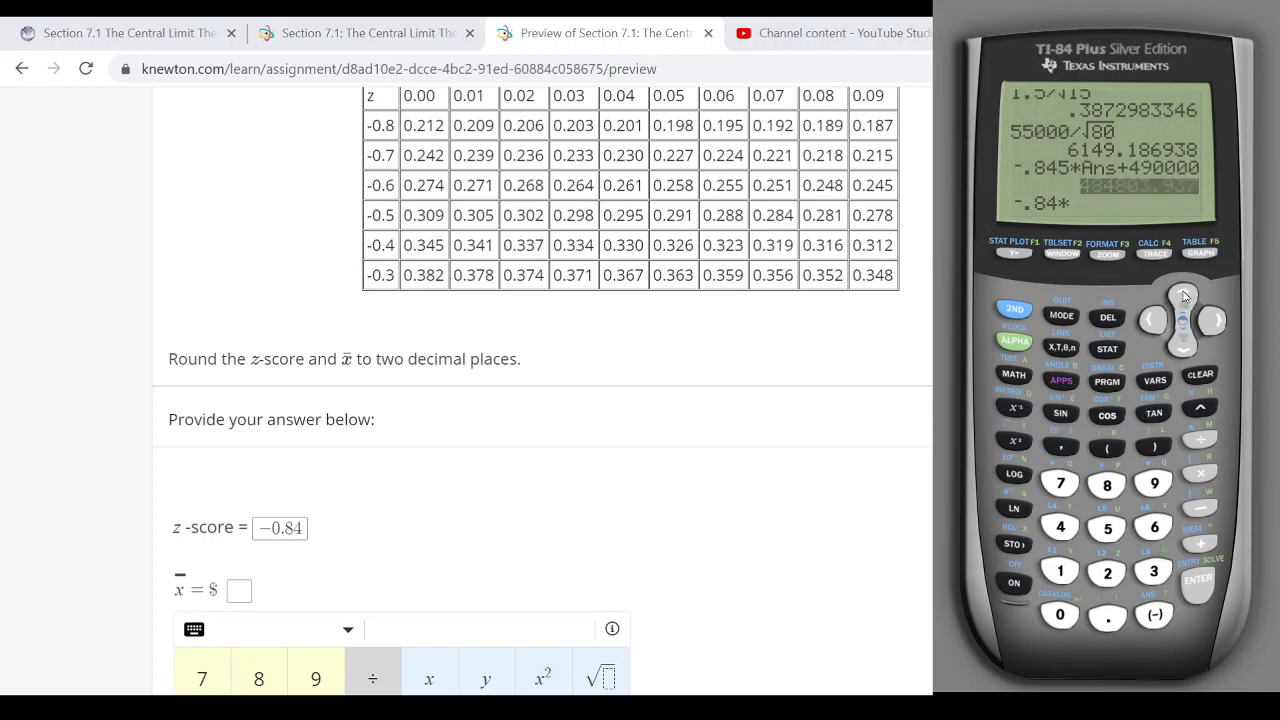
left_click(1200, 585)
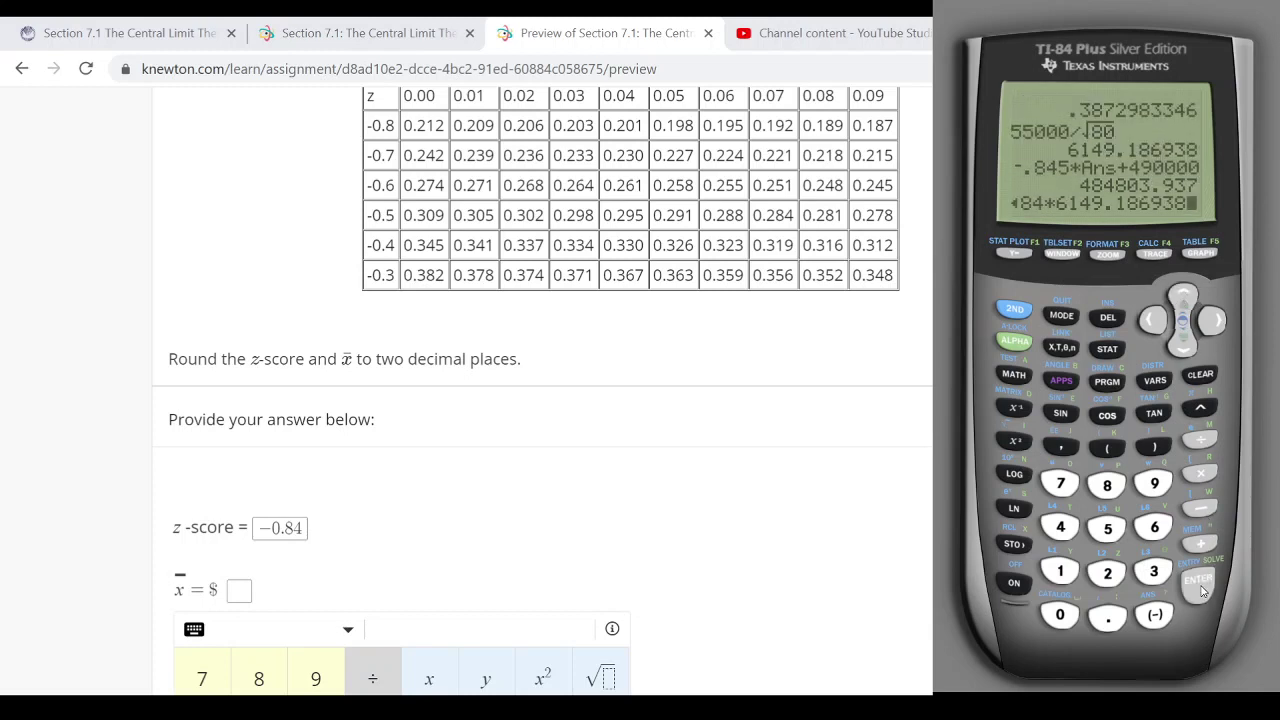
- Add the mean of 490000 to the product on the calculator and evaluate the expression
left_click(1200, 545)
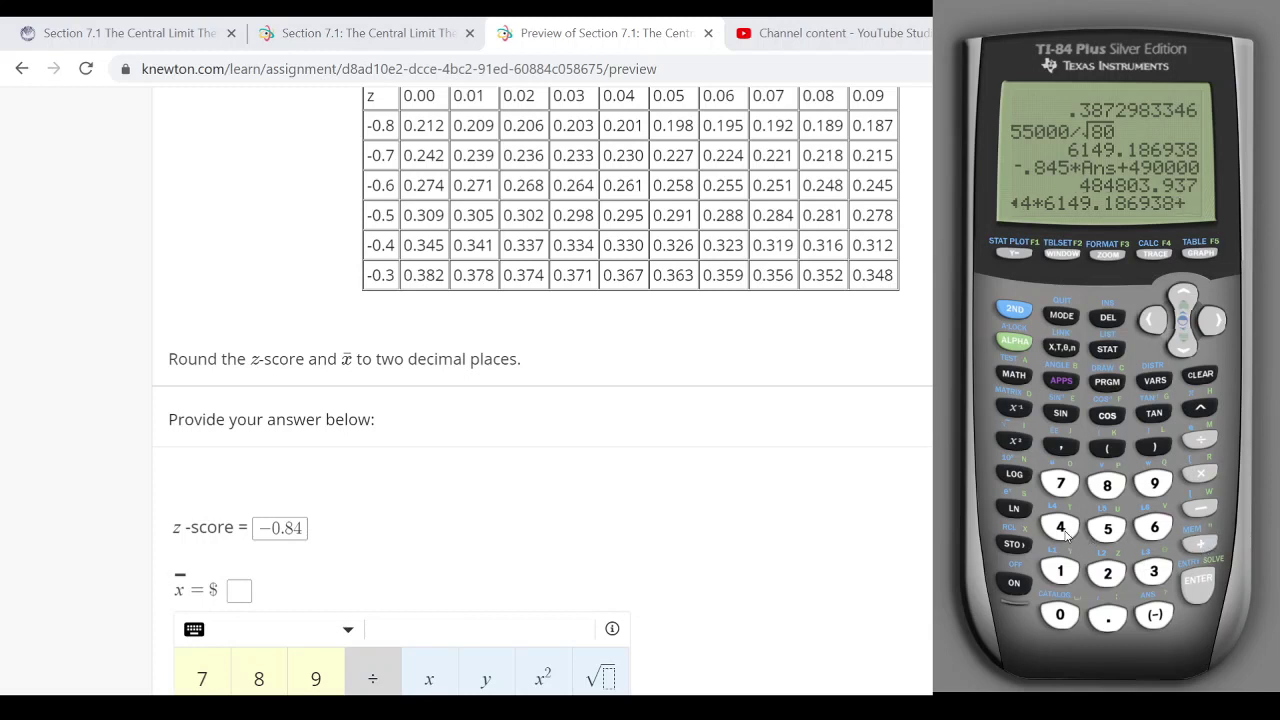
key("4")
left_click(1155, 490)
left_click(1062, 616)
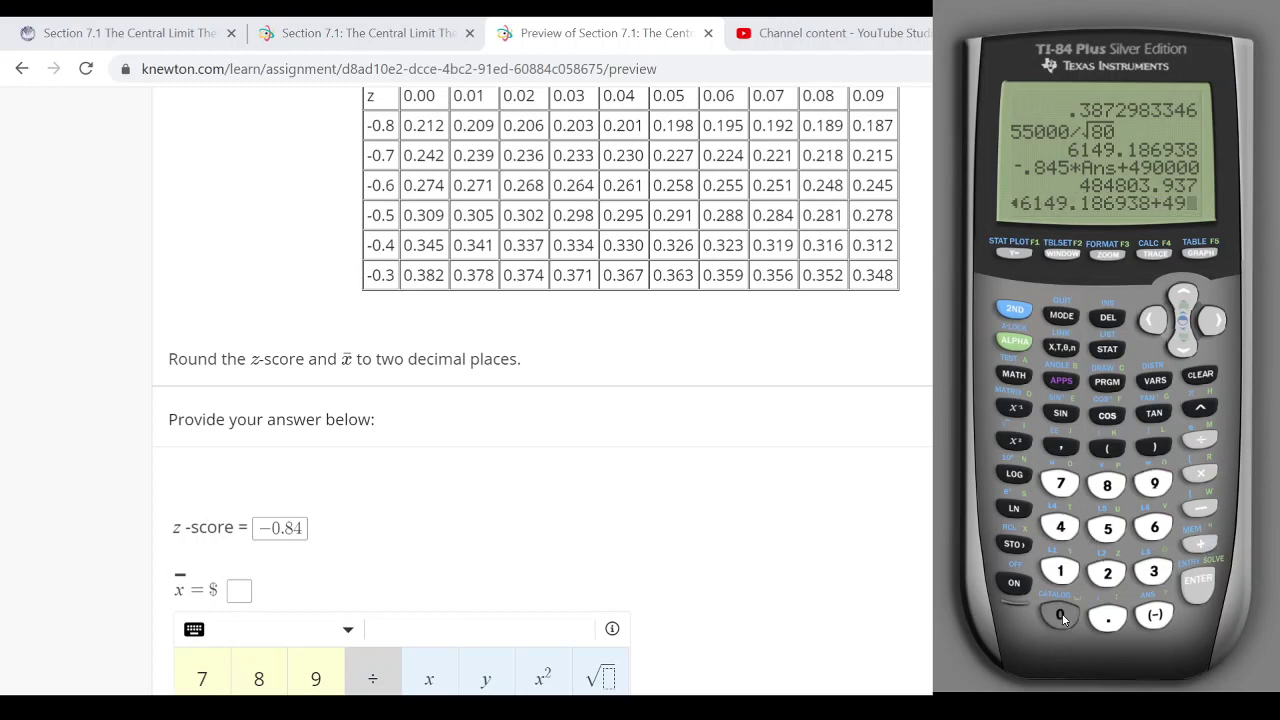
left_click(1062, 616)
left_click(1062, 616)
left_click(1062, 616)
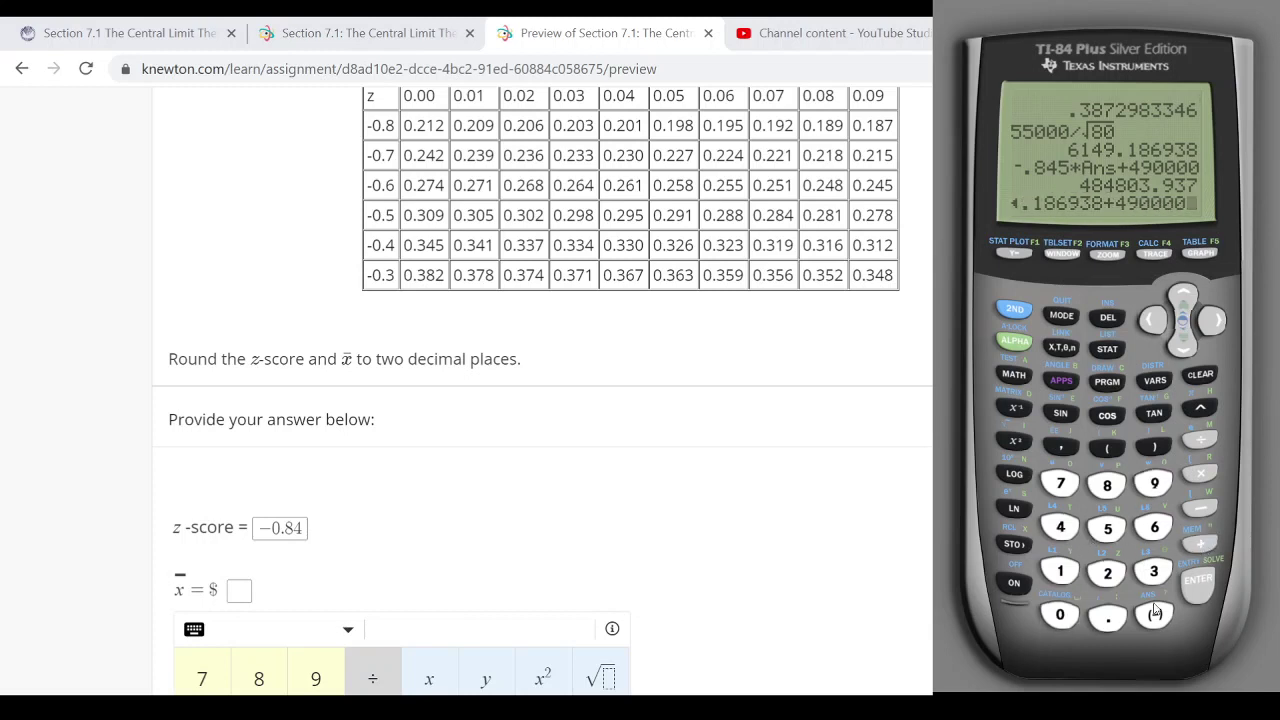
left_click(1200, 585)
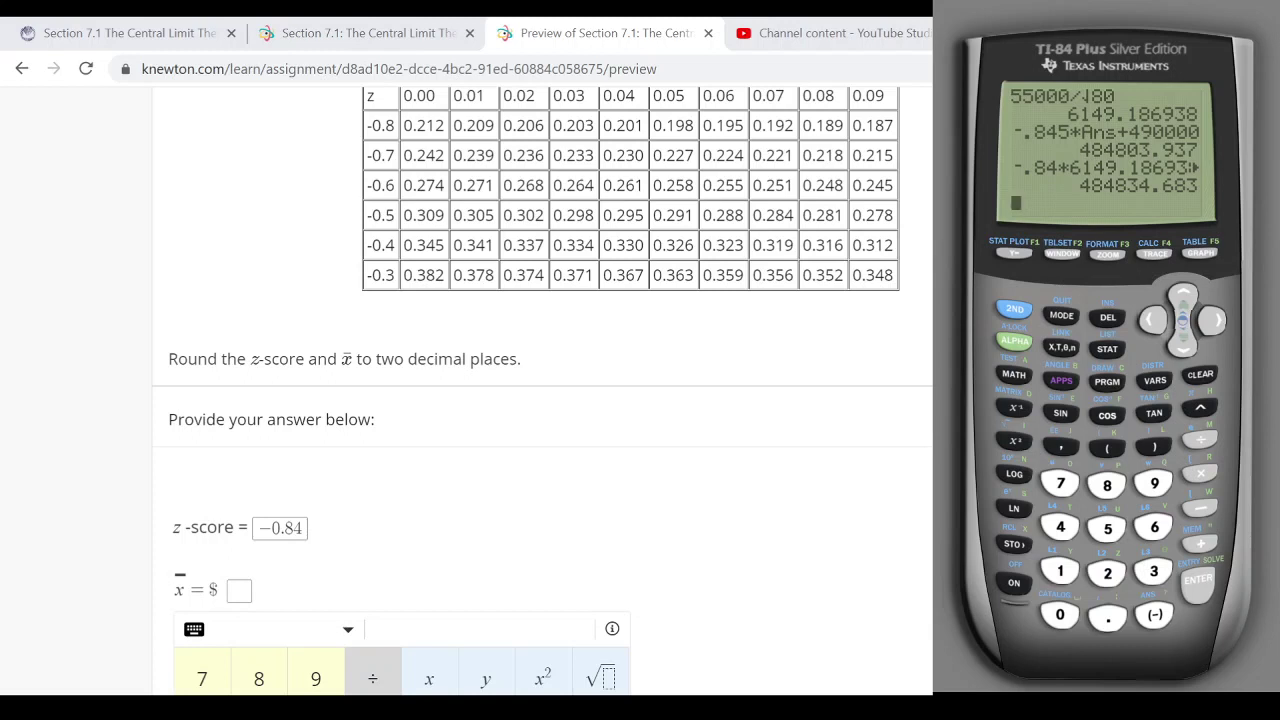
- Enter the full margin expression -.84*55000/√80 on the calculator
left_click(1155, 616)
left_click(1108, 619)
left_click(1107, 485)
left_click(1060, 528)
left_click(1202, 475)
left_click(1108, 530)
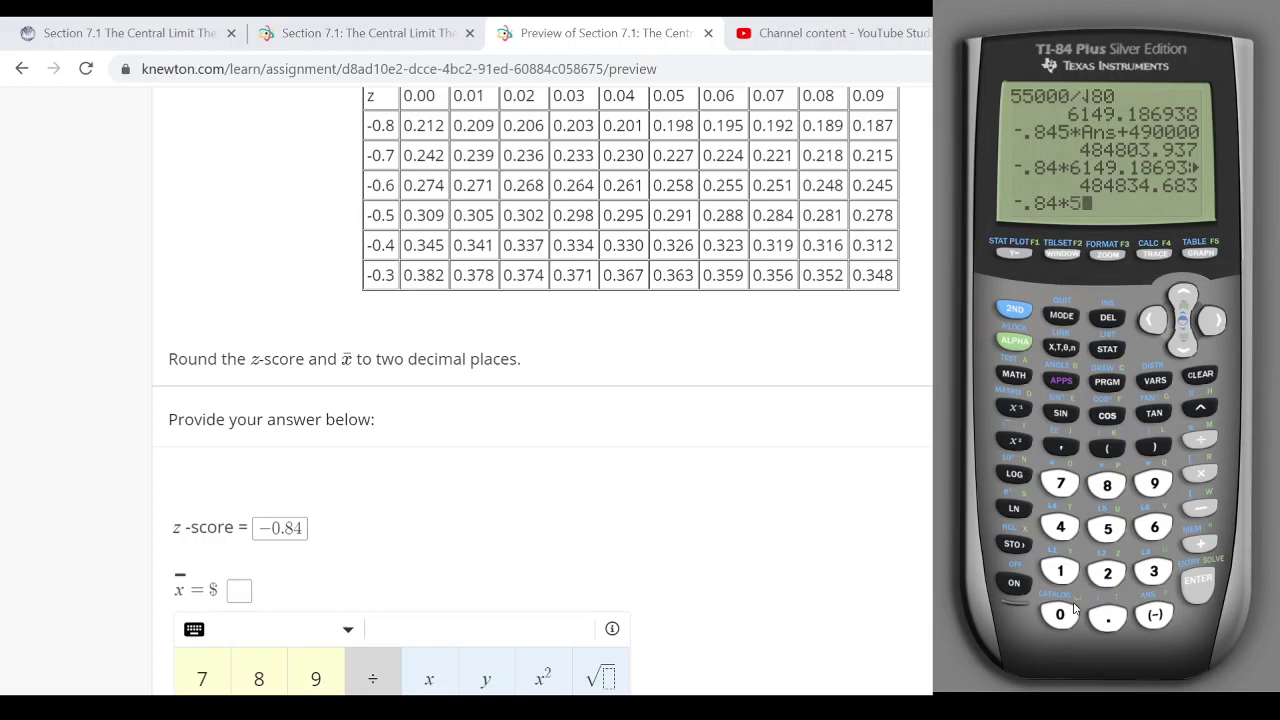
left_click(1111, 532)
left_click(1061, 614)
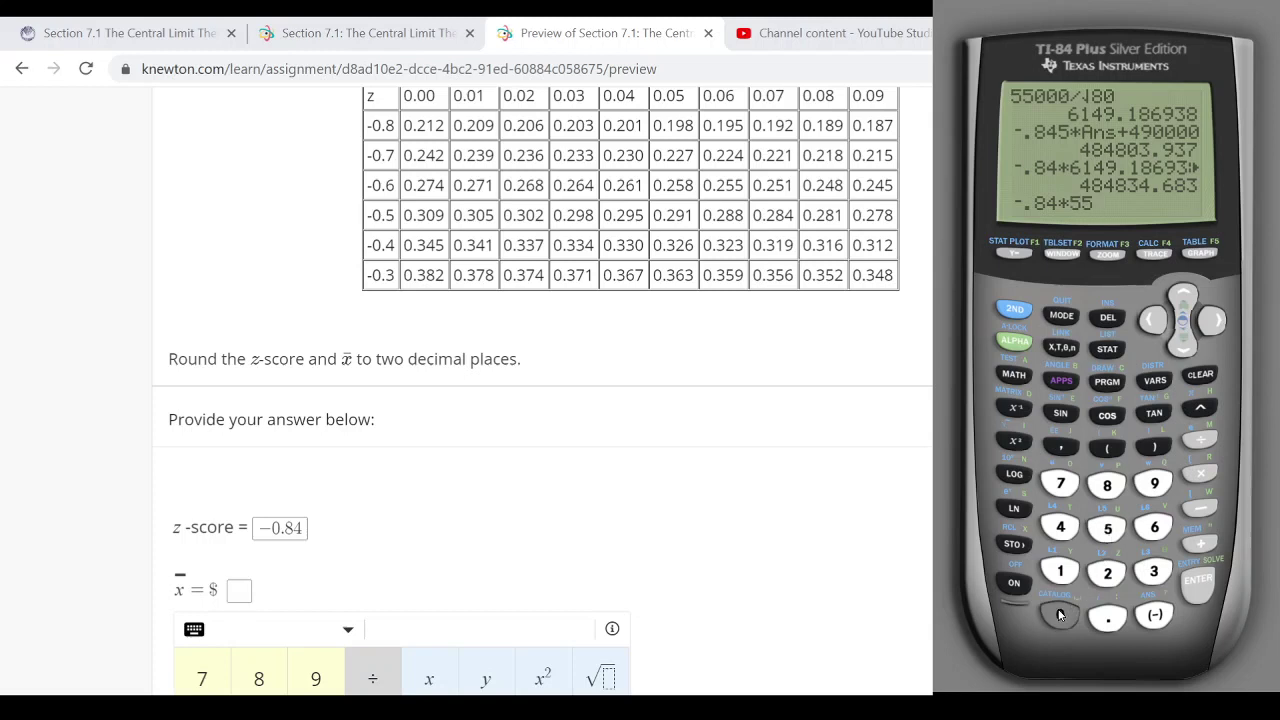
left_click(1061, 614)
left_click(1061, 614)
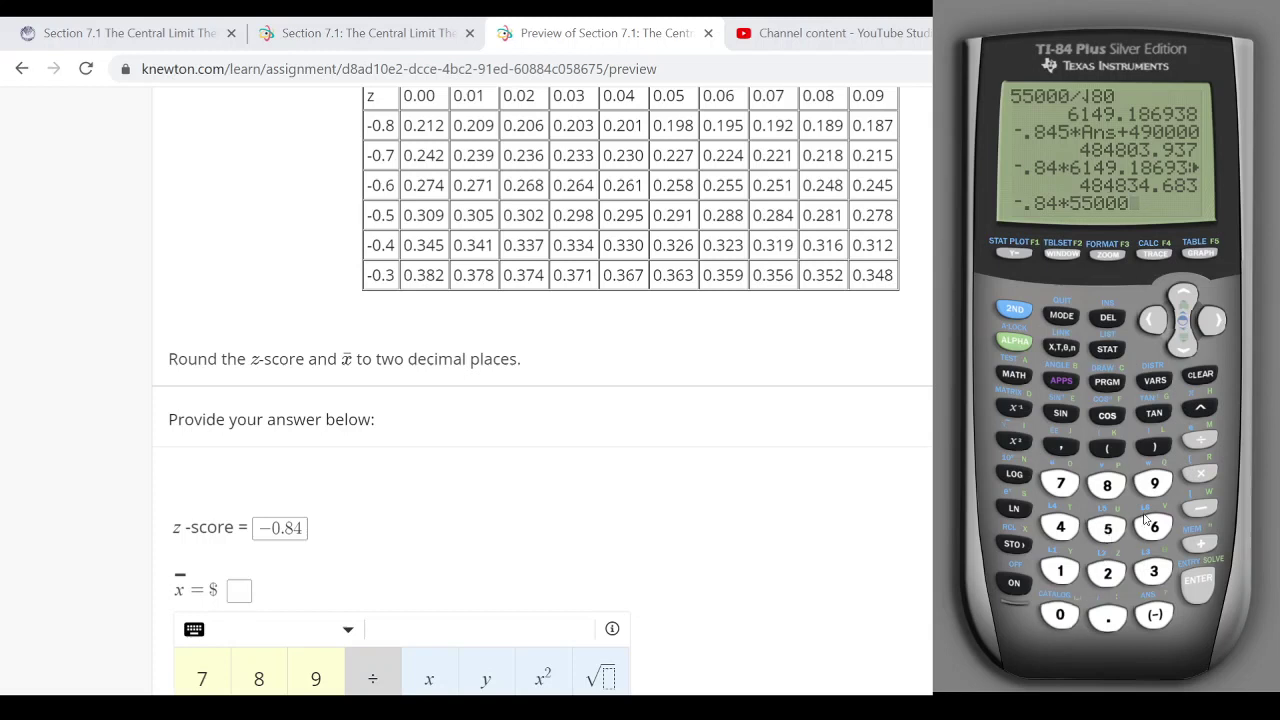
left_click(1200, 441)
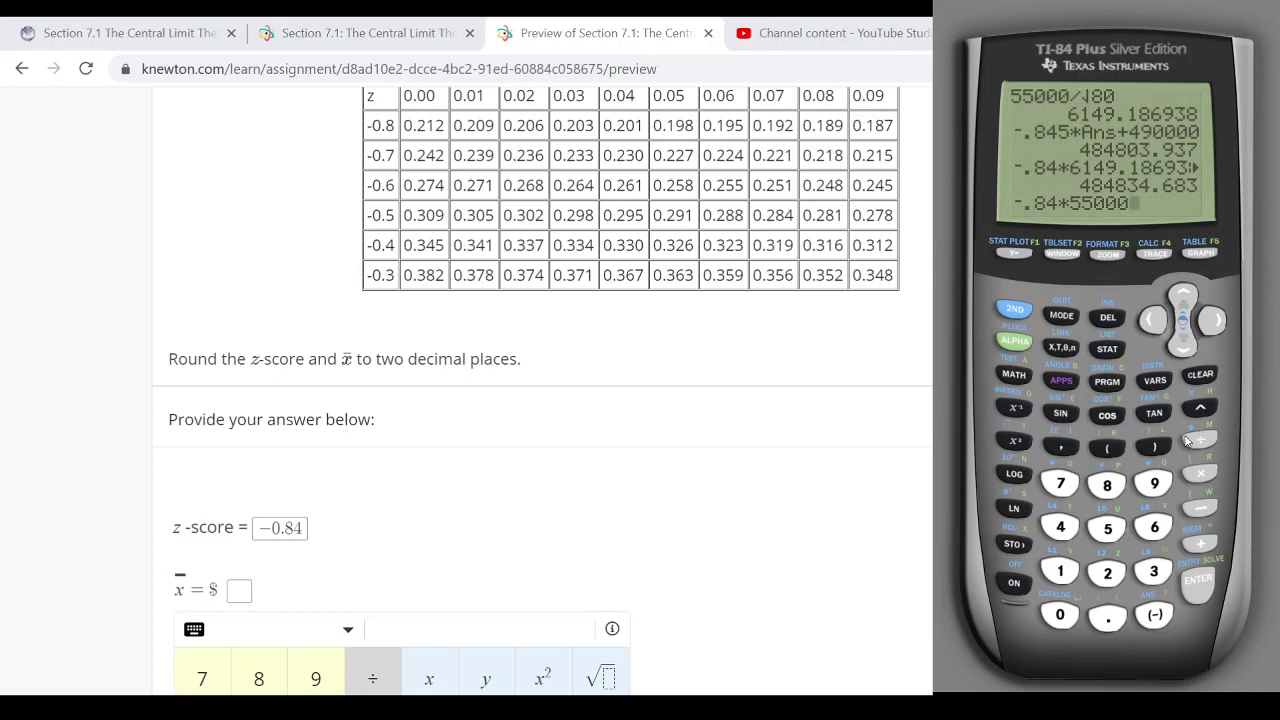
left_click(1012, 312)
left_click(1014, 440)
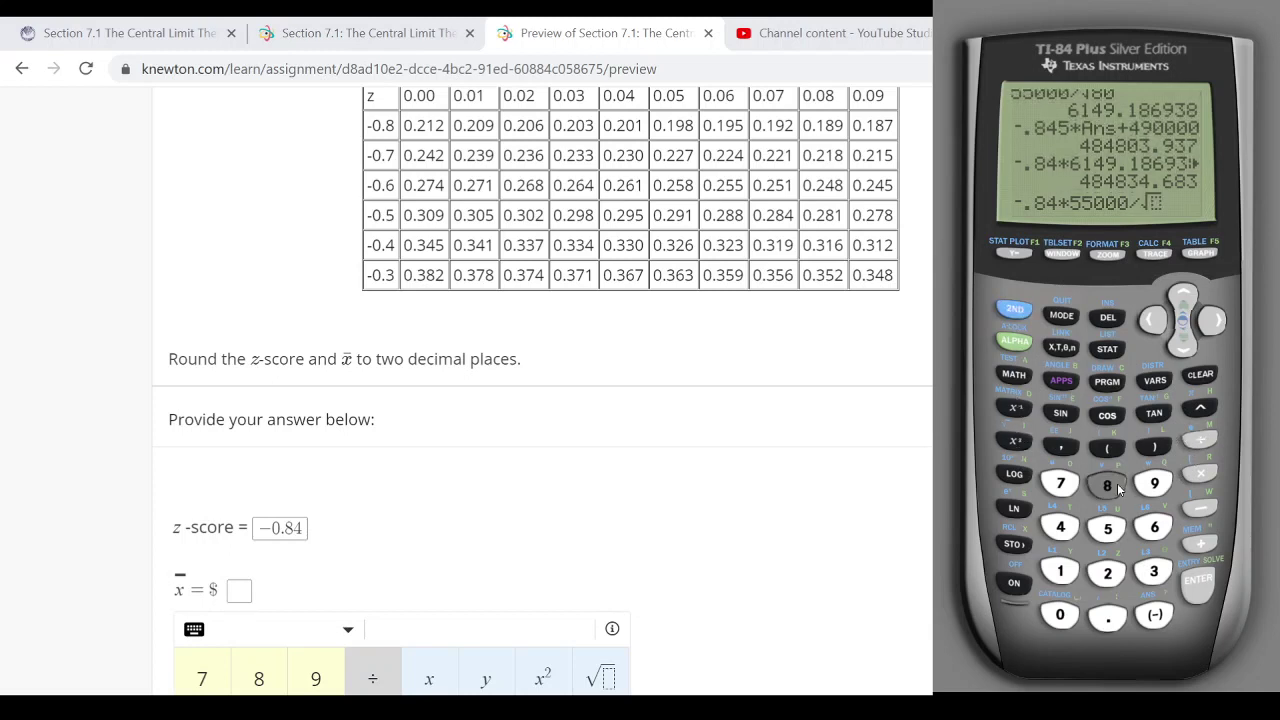
left_click(1118, 488)
left_click(1061, 614)
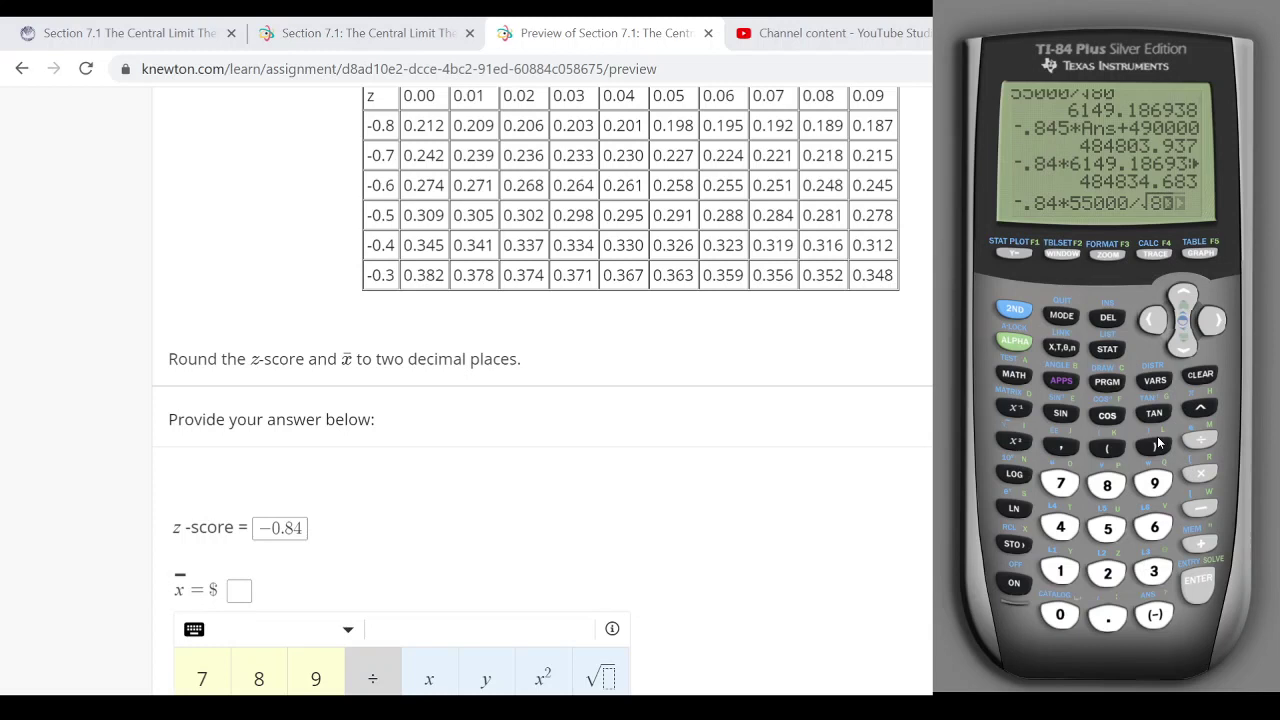
- Complete the expression outside the square root with +490000 and evaluate it
left_click(1207, 325)
left_click(1200, 543)
left_click(1061, 527)
left_click(1154, 484)
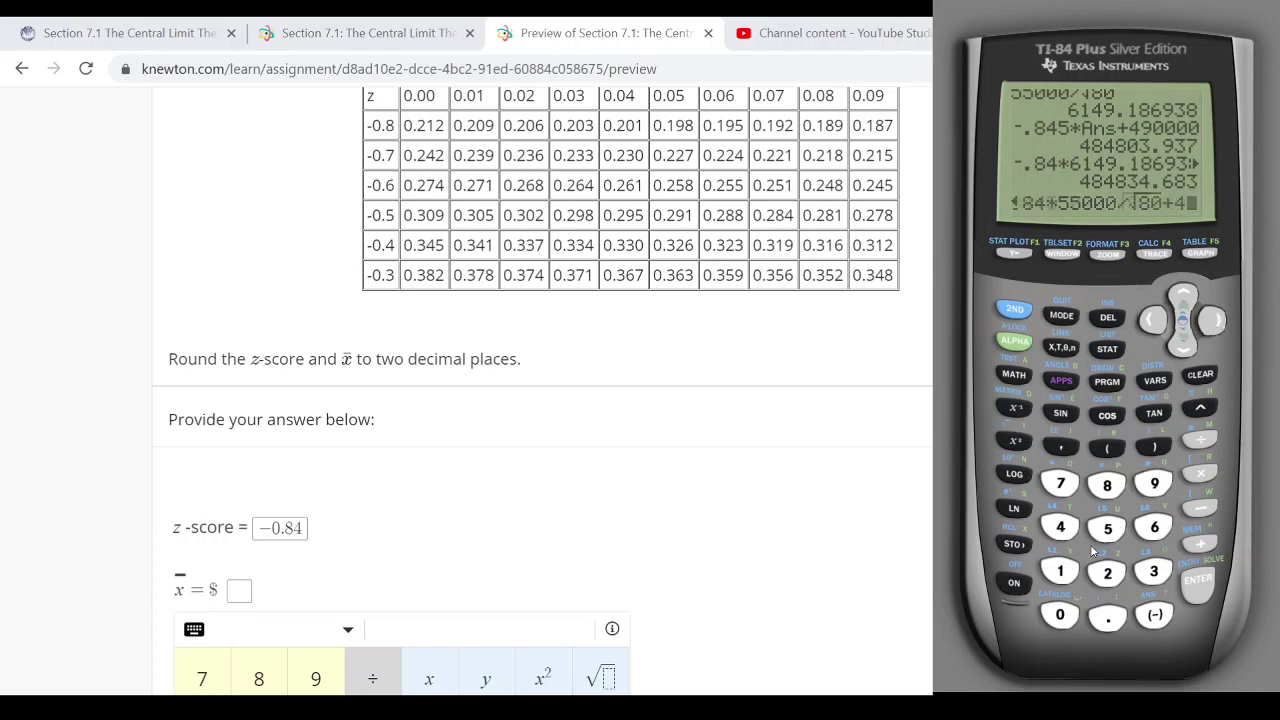
left_click(1061, 616)
left_click(1061, 616)
left_click(1061, 616)
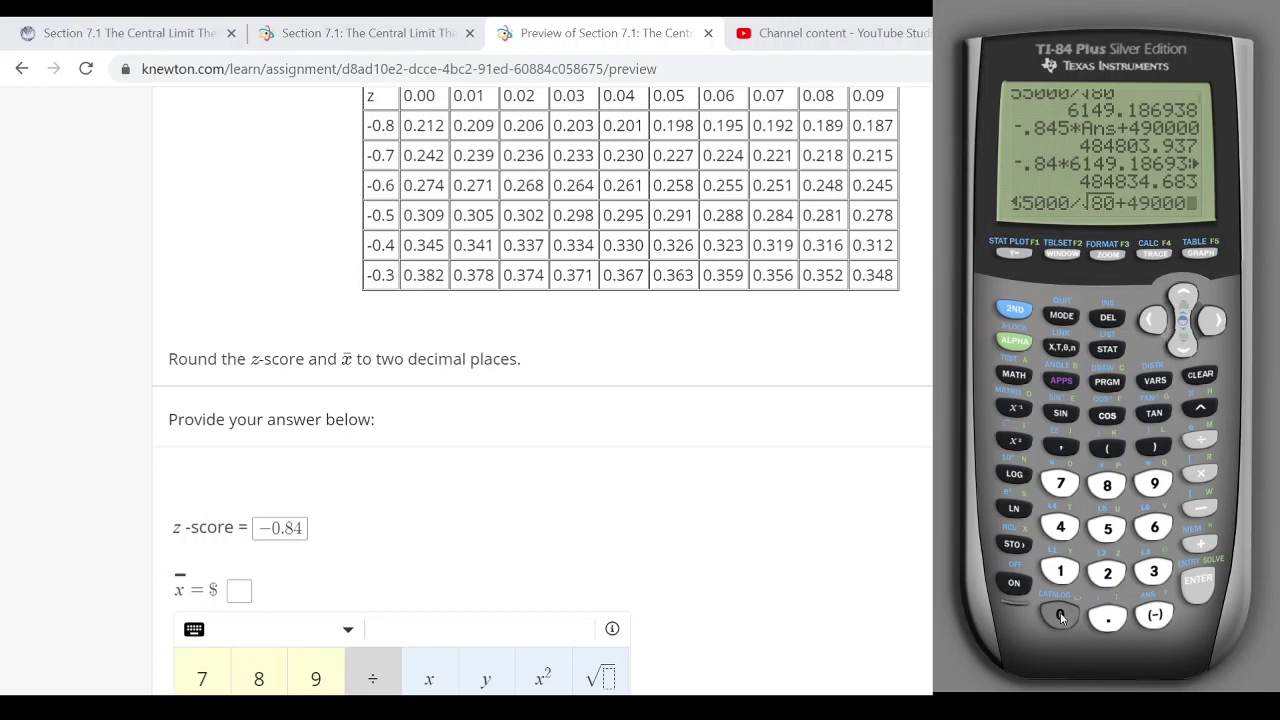
left_click(1061, 616)
left_click(1198, 580)
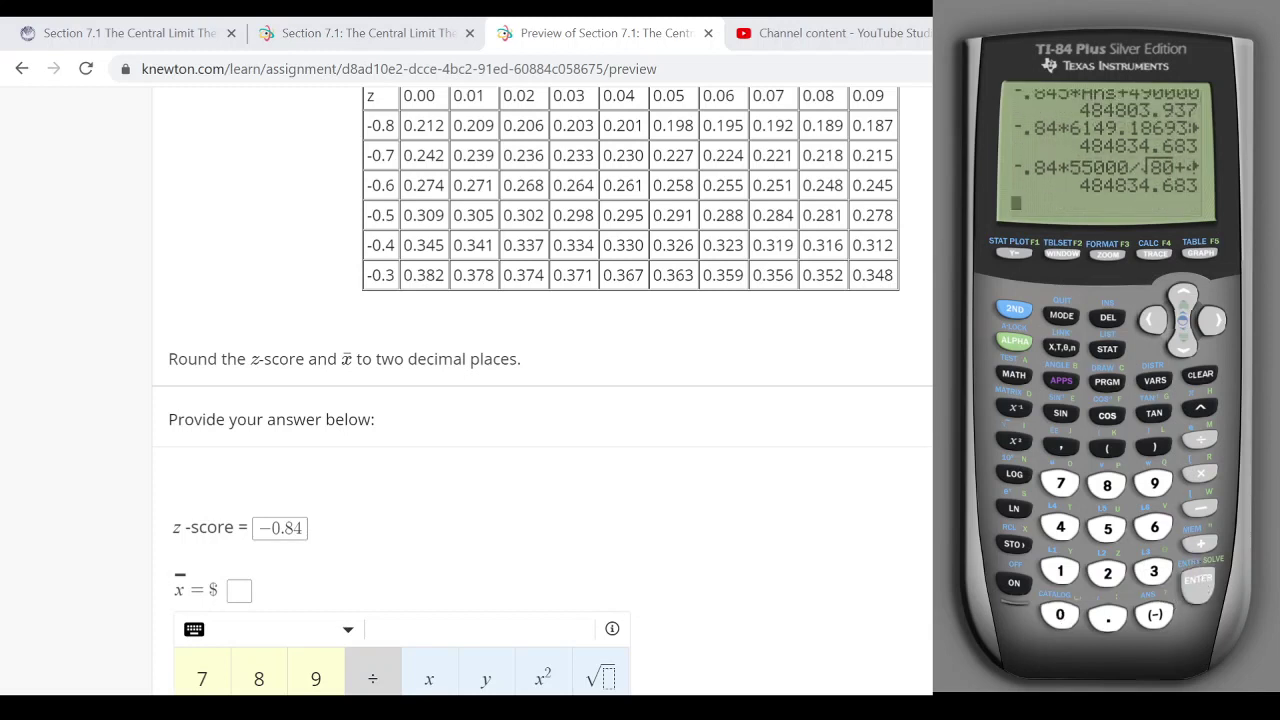
- Enter 484834.68 as the sample mean x̄ in the retirement account question and submit the answer
left_click(239, 590)
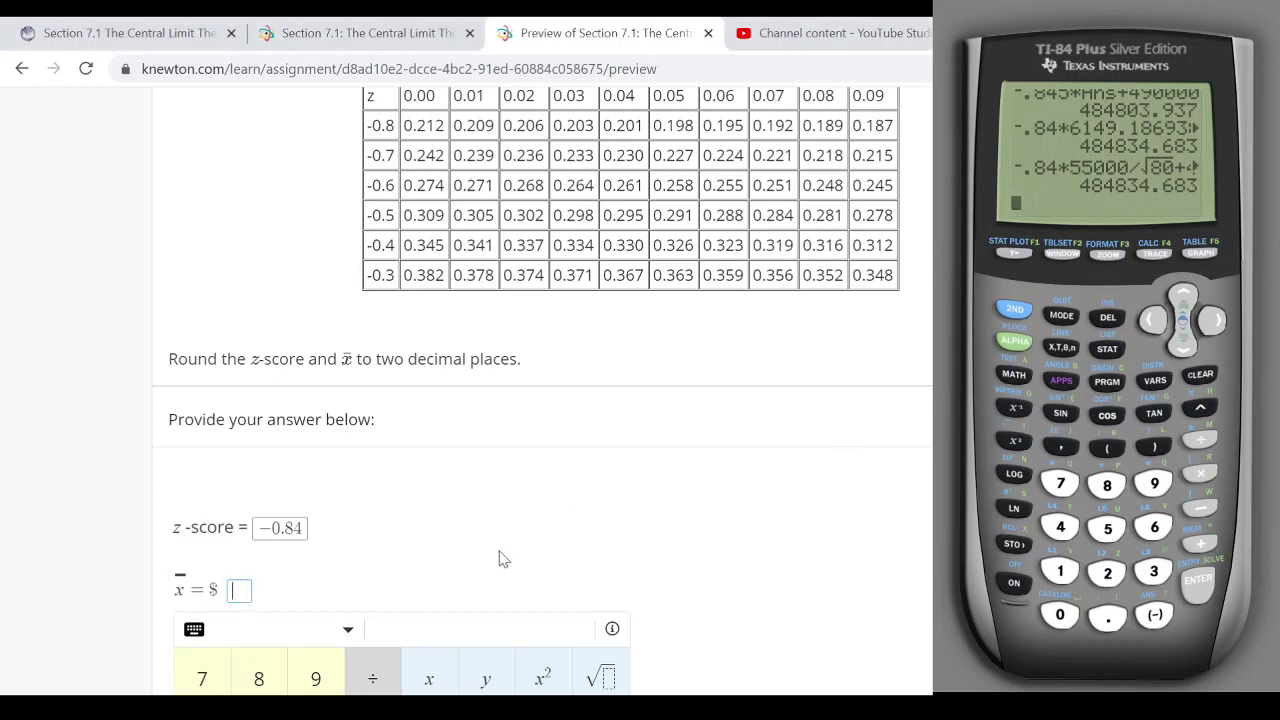
type("484834")
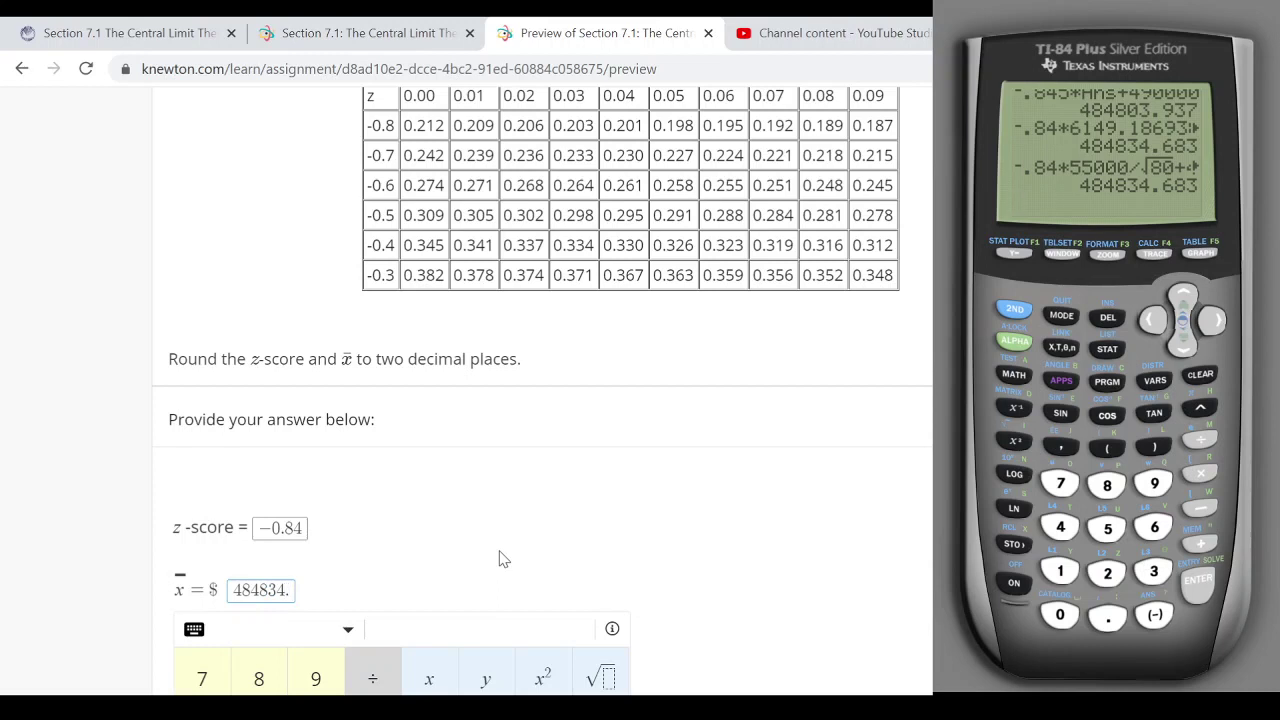
type(".68")
key("alt+Tab")
scroll(951, 477, "down", 5)
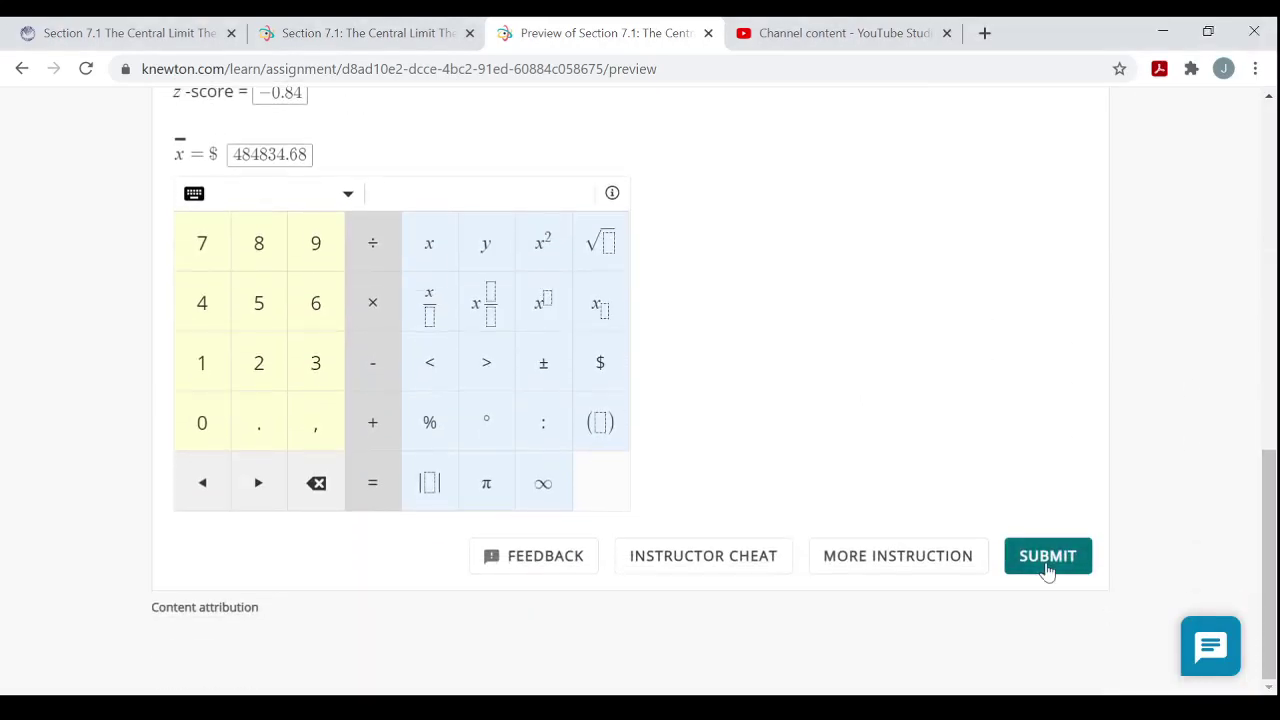
left_click(1046, 567)
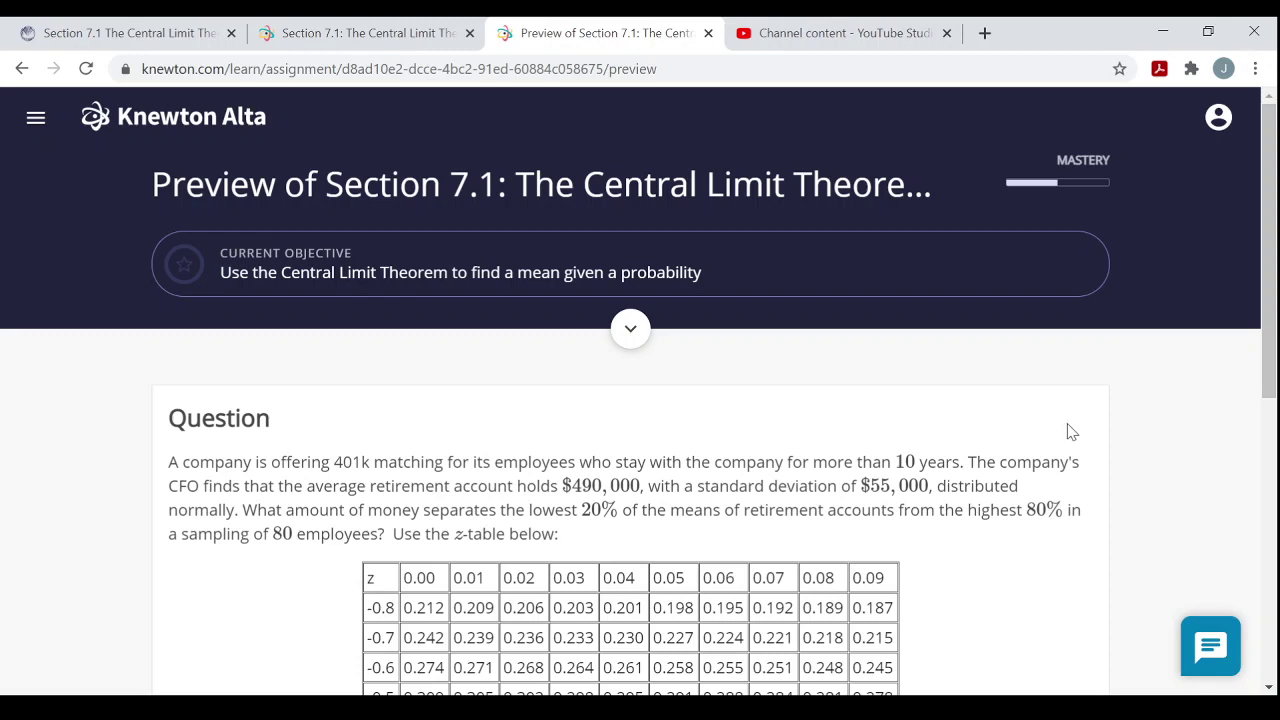
- Check the feedback on the submitted answer and reexamine the question's z-table for the 20% cutoff
scroll(1066, 428, "down", 1)
scroll(1025, 444, "down", 5)
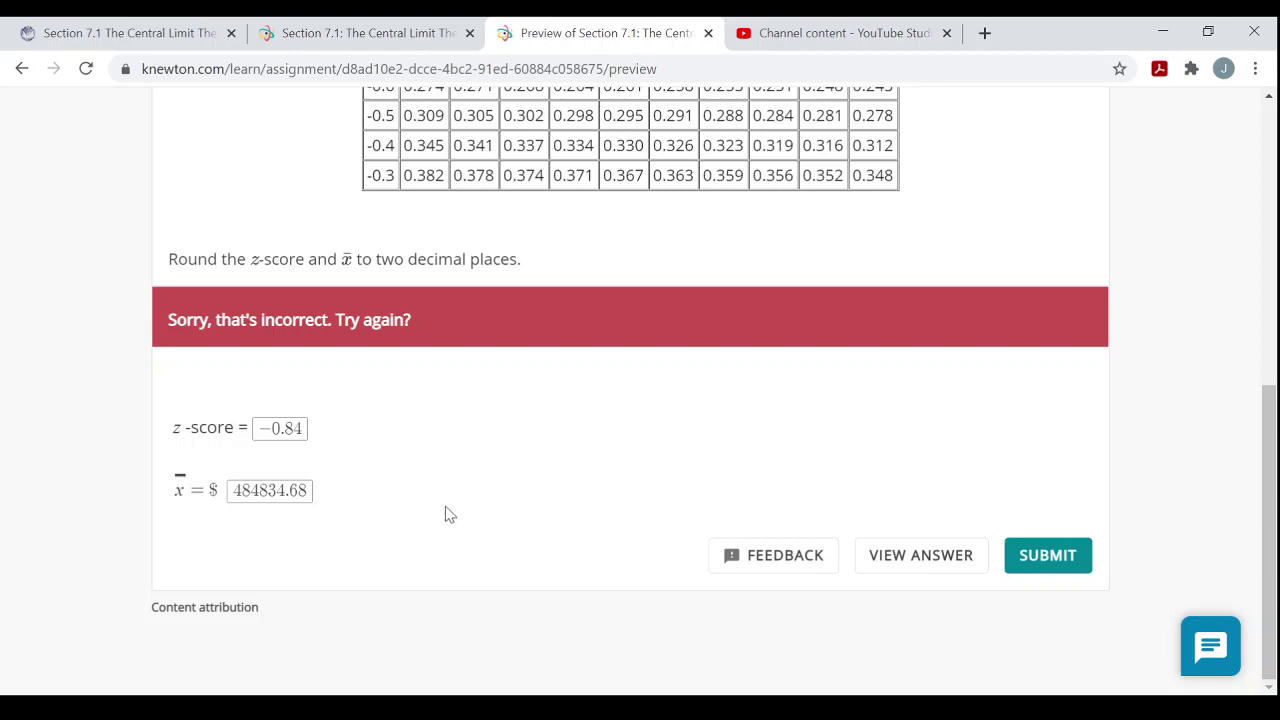
scroll(447, 513, "up", 1)
scroll(449, 514, "down", 1)
scroll(447, 515, "up", 3)
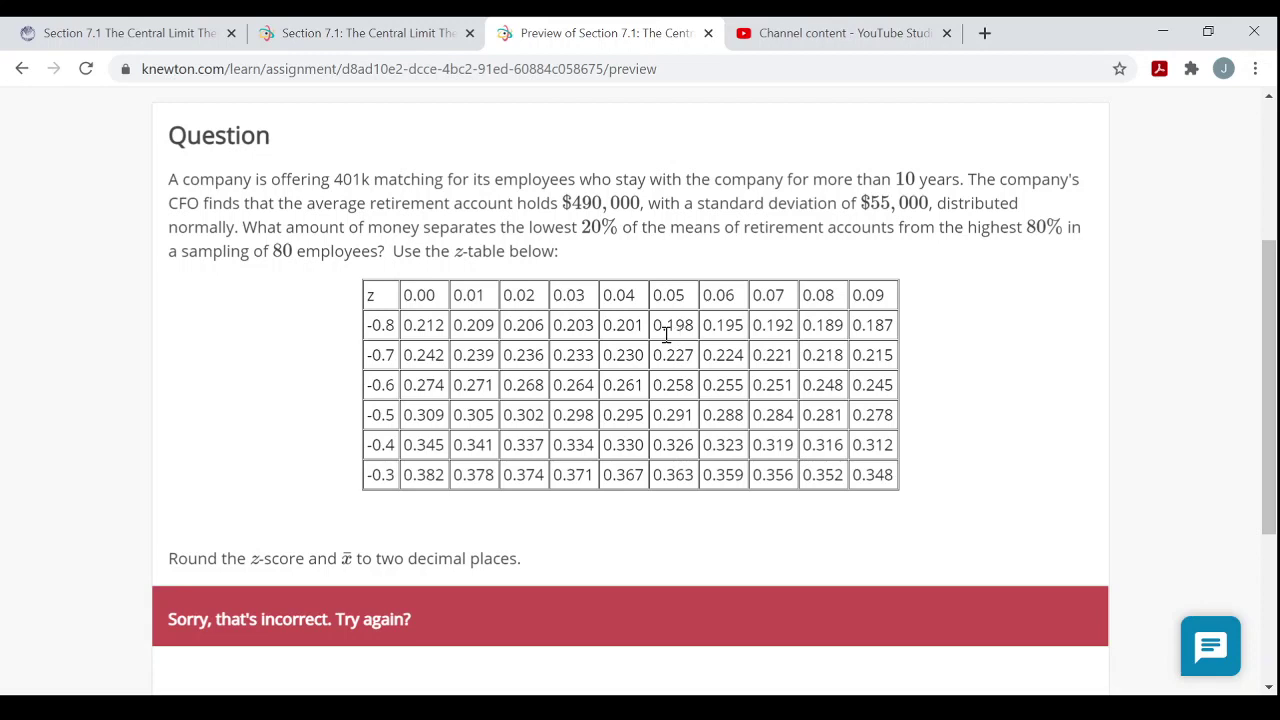
scroll(678, 382, "up", 1)
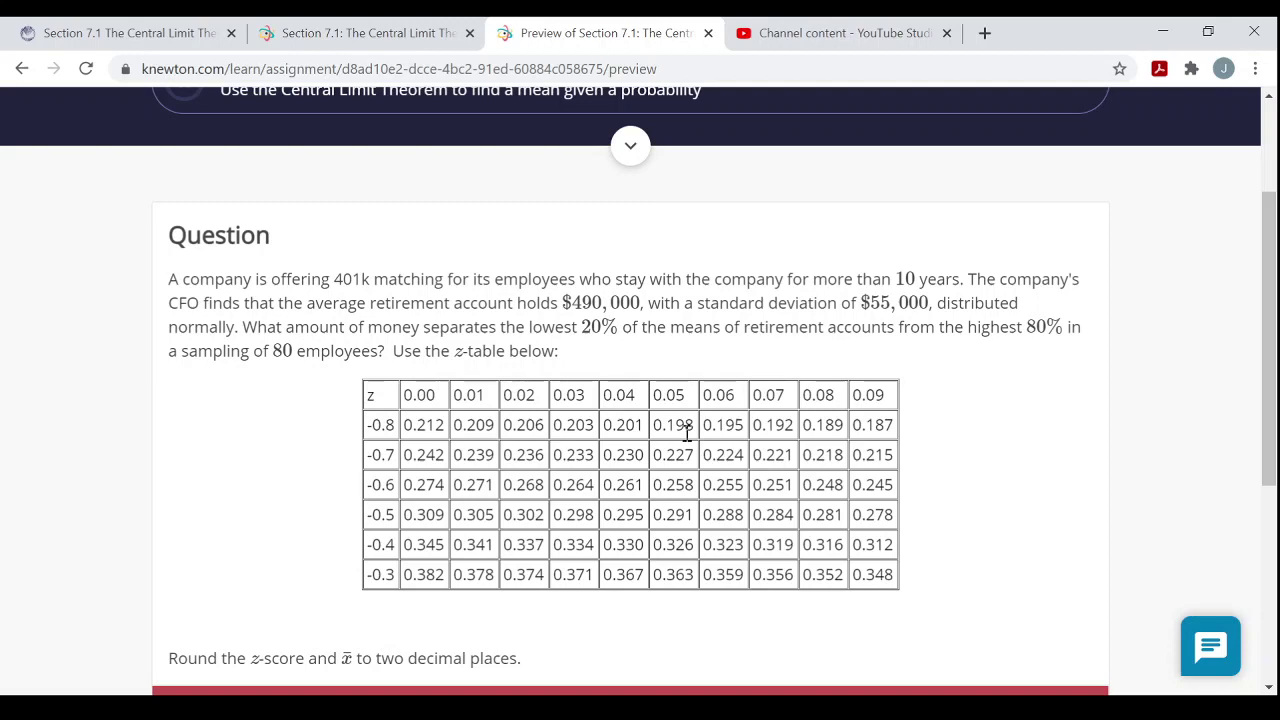
scroll(687, 432, "down", 4)
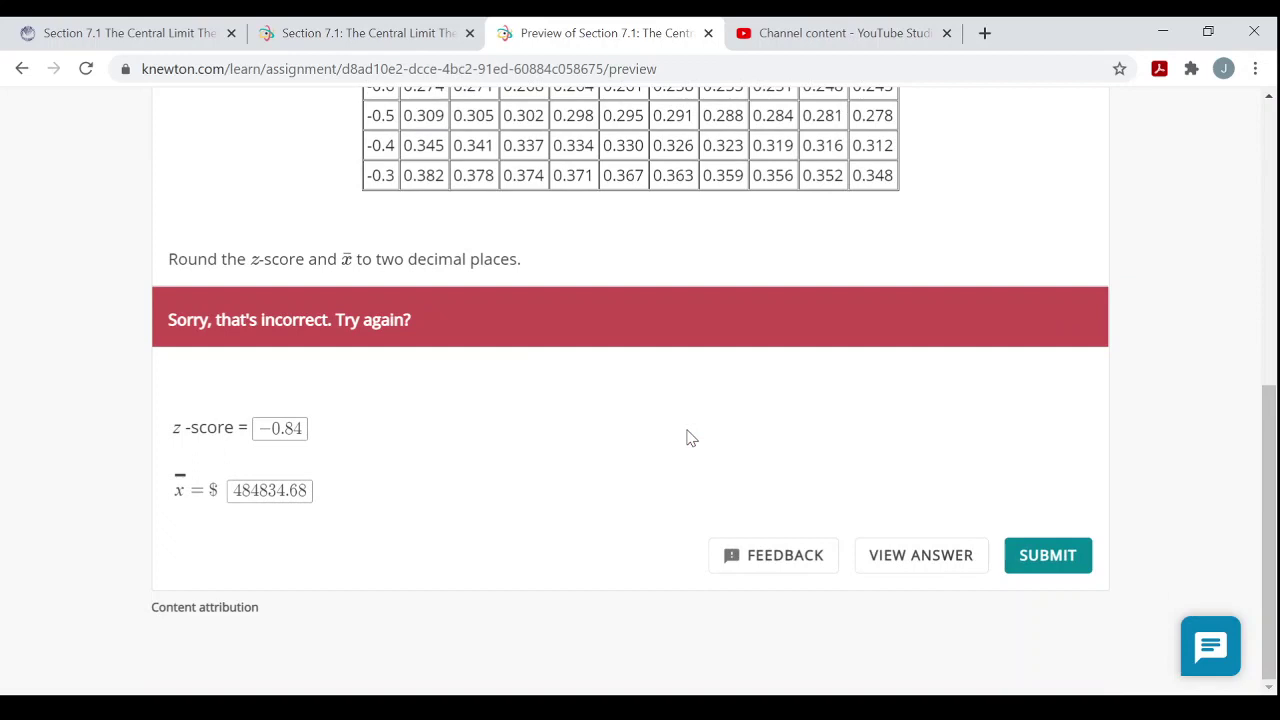
- Reveal the correct answers to the retirement account question and read the full answer explanation
left_click(928, 564)
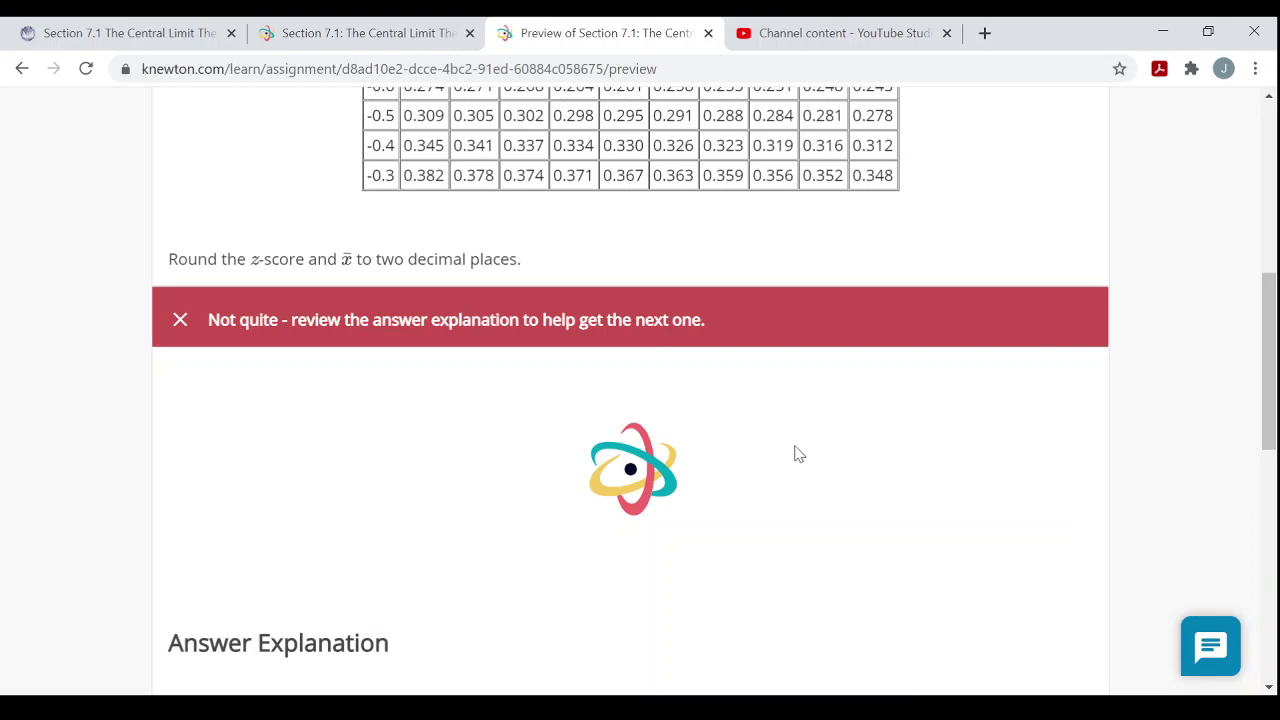
scroll(797, 455, "down", 2)
scroll(797, 455, "down", 2)
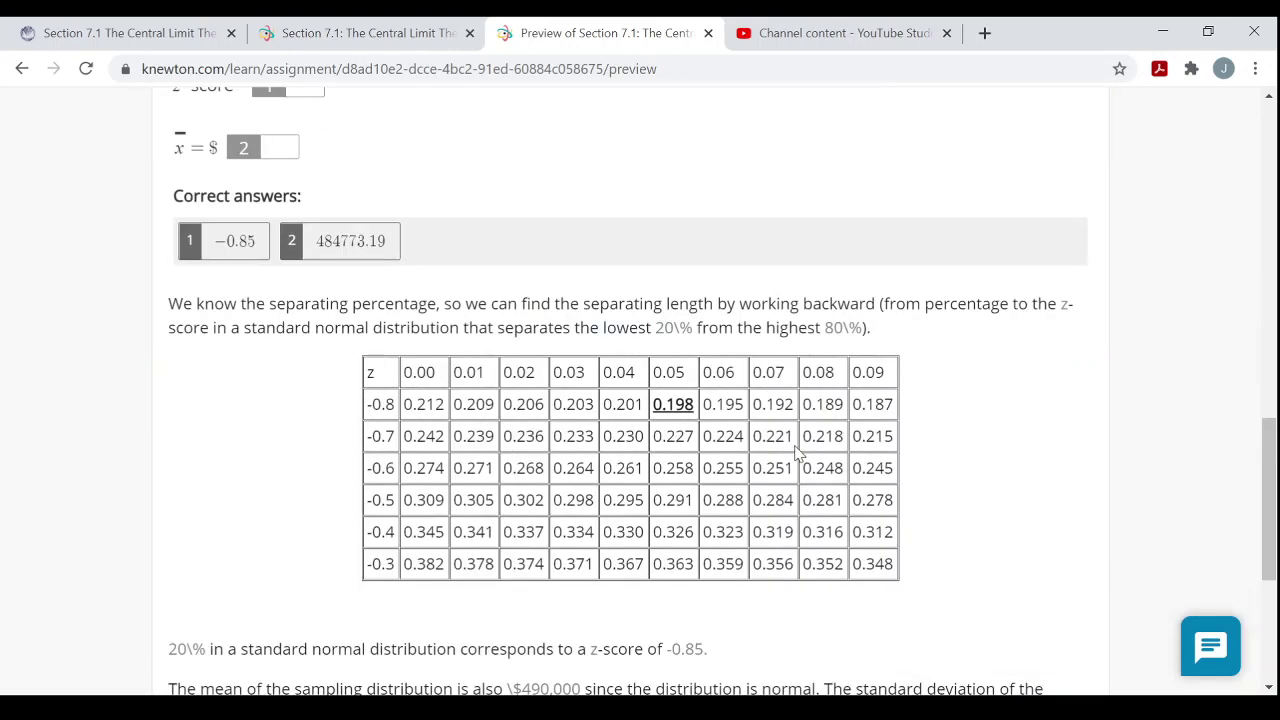
scroll(797, 455, "down", 1)
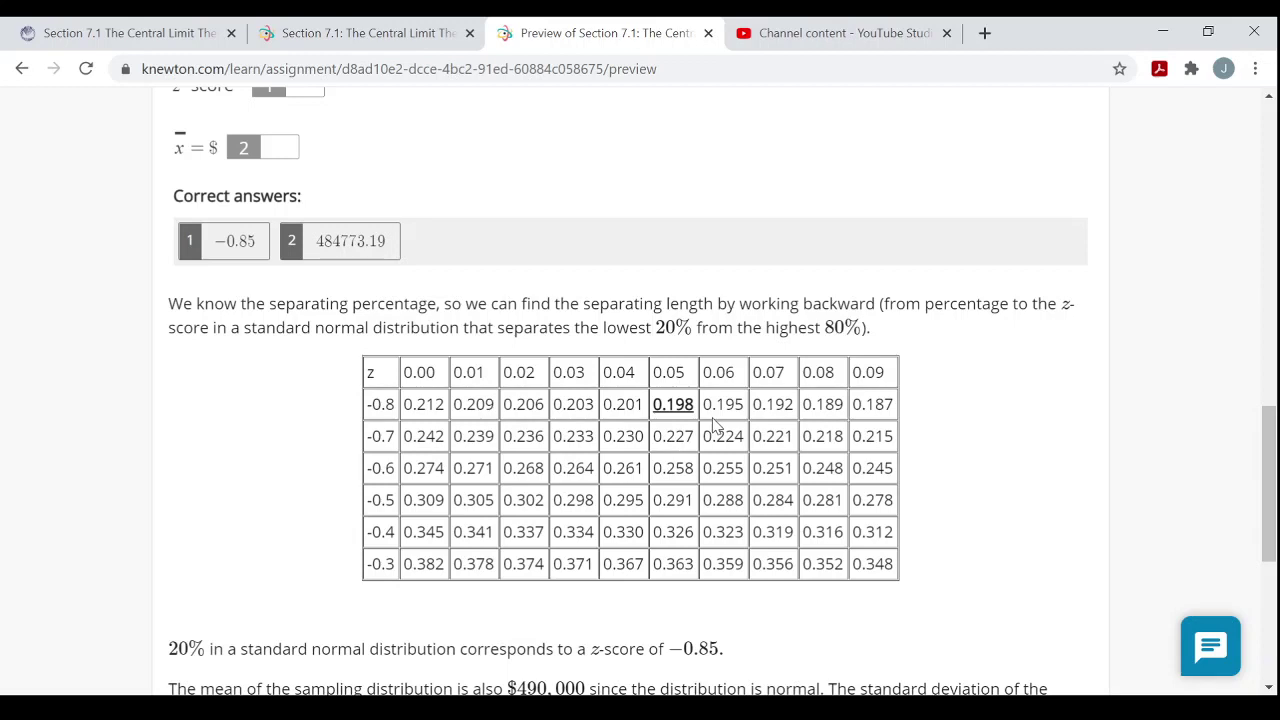
scroll(640, 420, "down", 1)
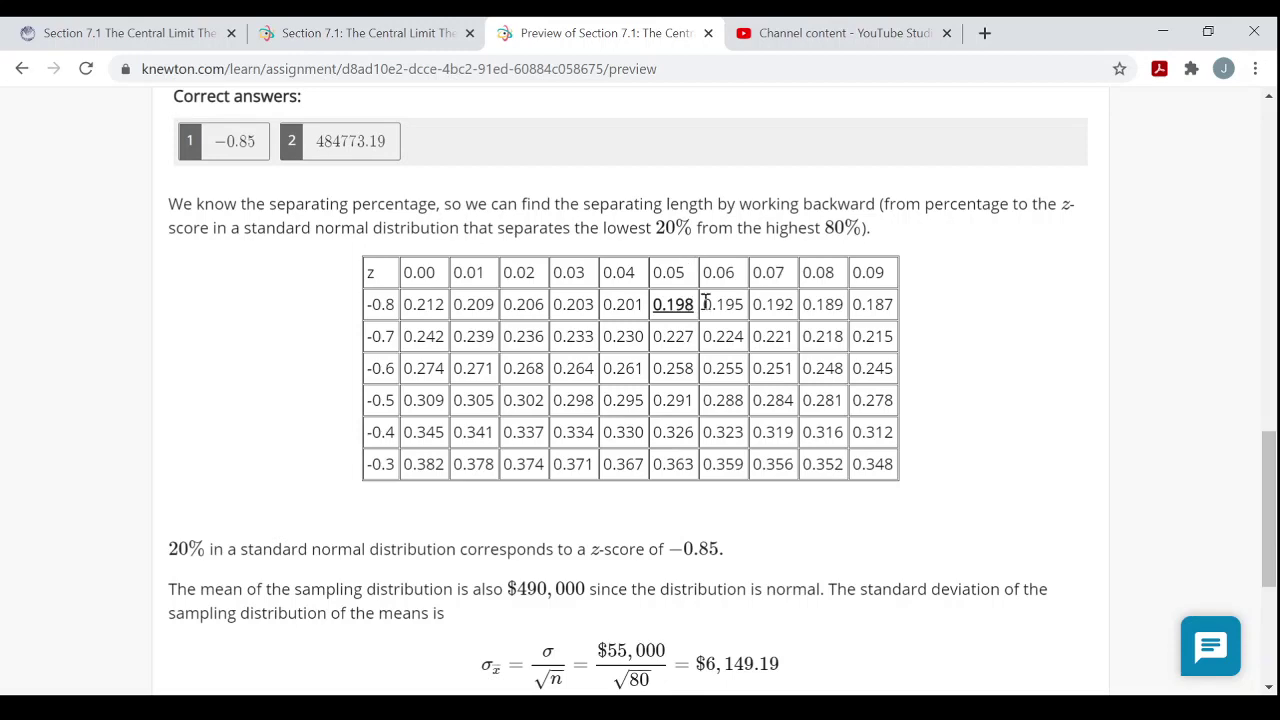
scroll(712, 312, "down", 3)
scroll(714, 320, "down", 3)
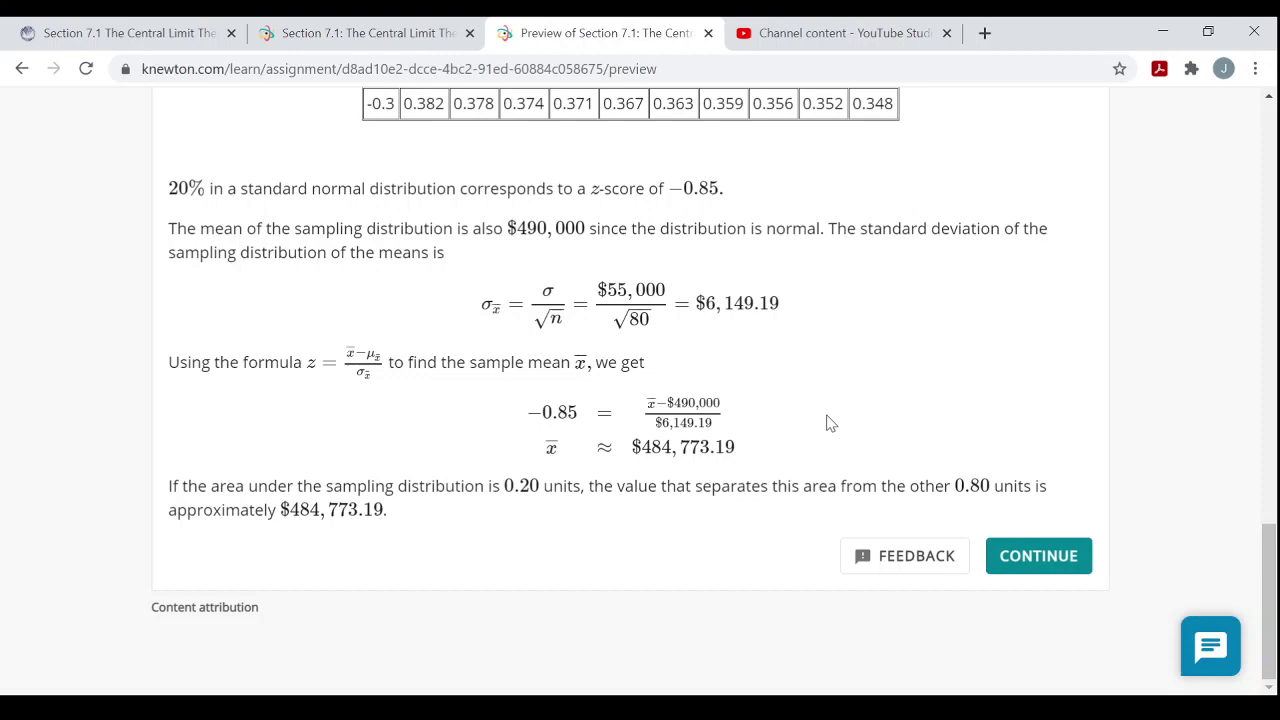
- Recheck the explanation's correct answers, highlighted z-table entry and sample mean calculation
scroll(827, 423, "up", 3)
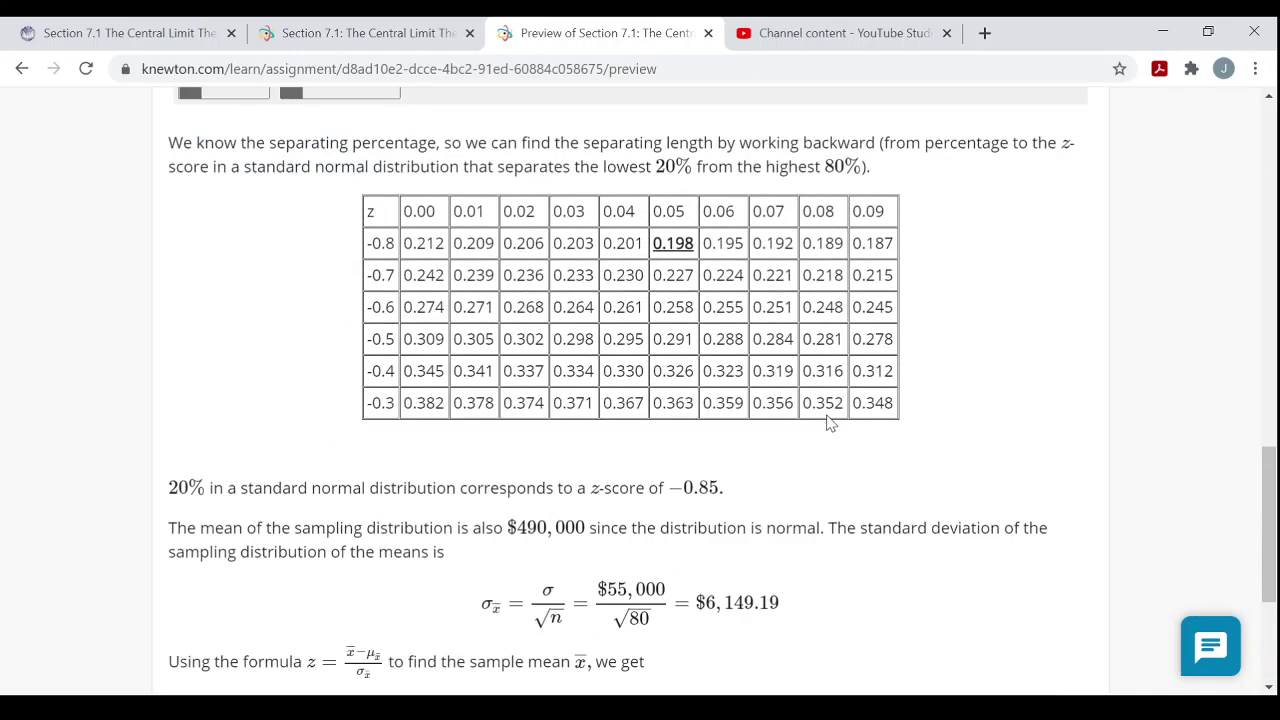
scroll(827, 423, "up", 1)
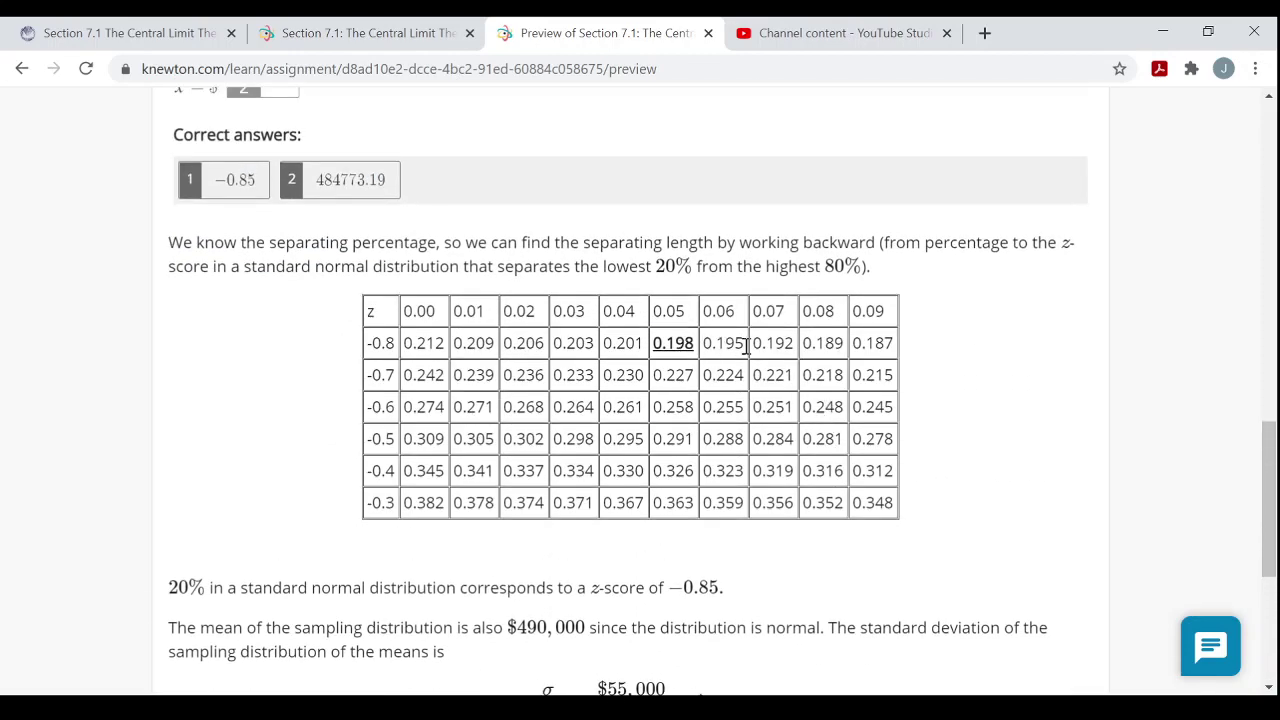
scroll(930, 406, "up", 2)
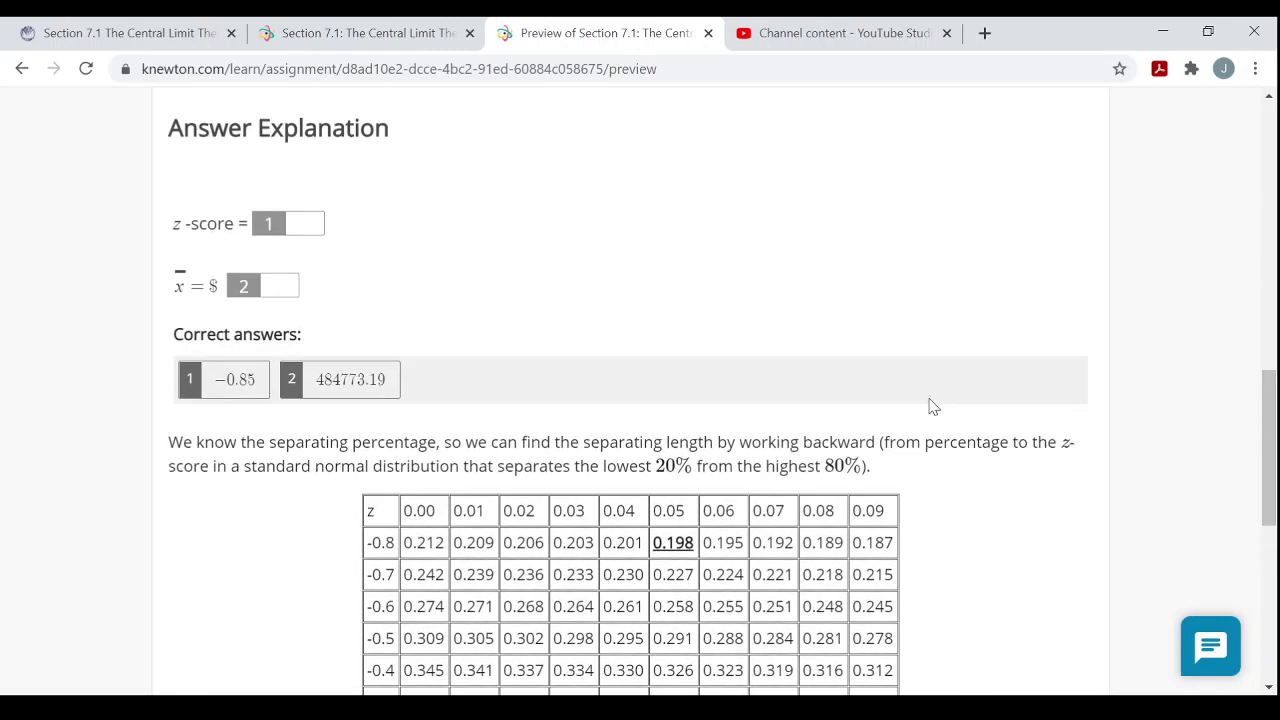
scroll(930, 406, "up", 3)
scroll(928, 406, "down", 4)
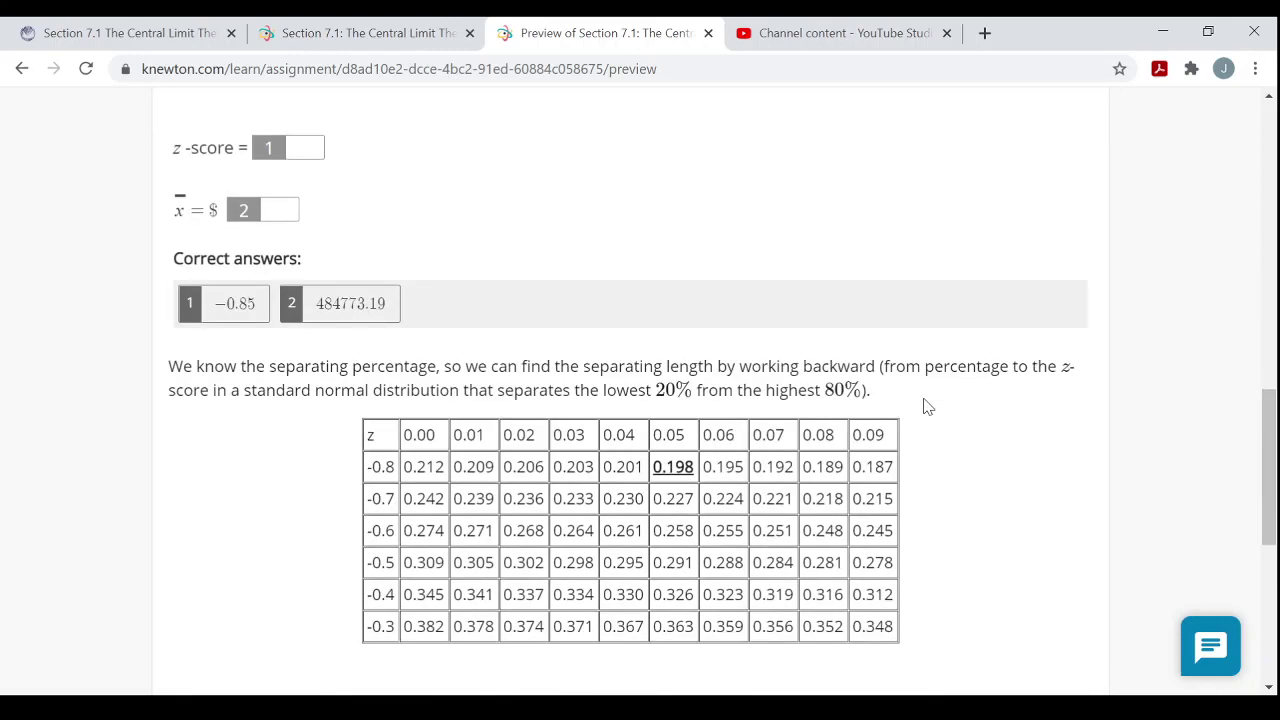
scroll(928, 406, "down", 5)
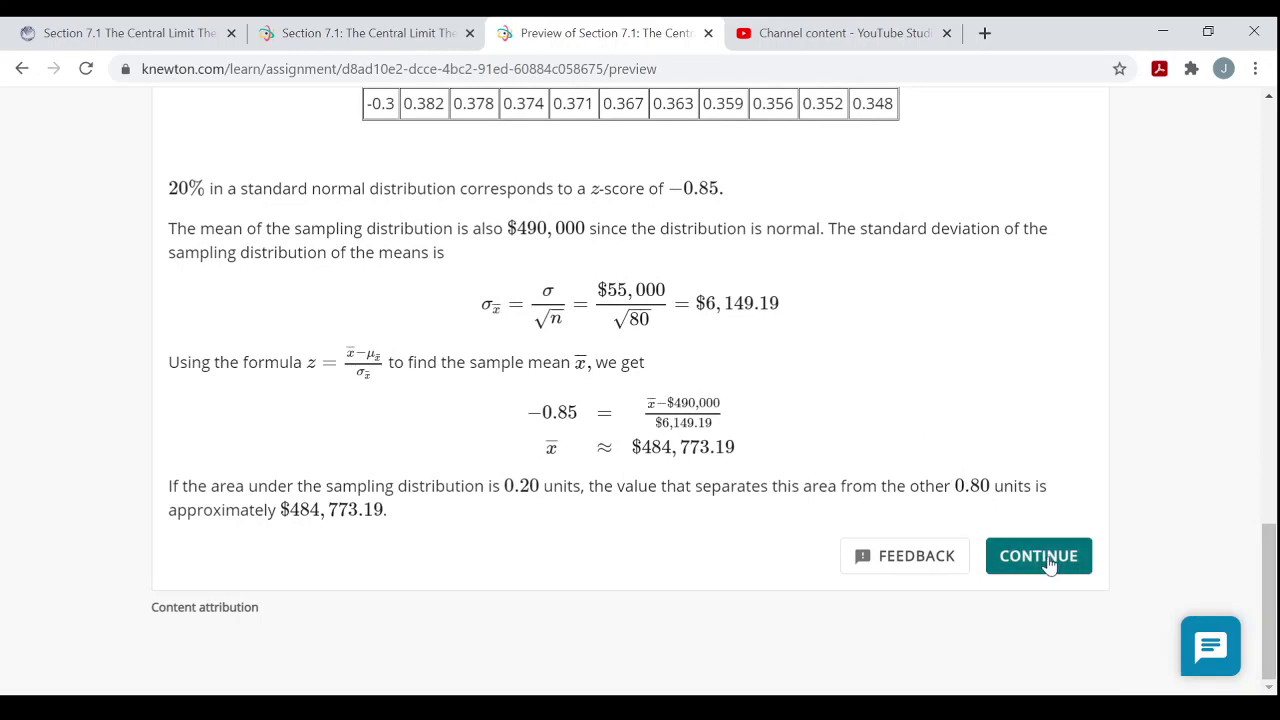
scroll(766, 443, "up", 2)
scroll(898, 459, "down", 2)
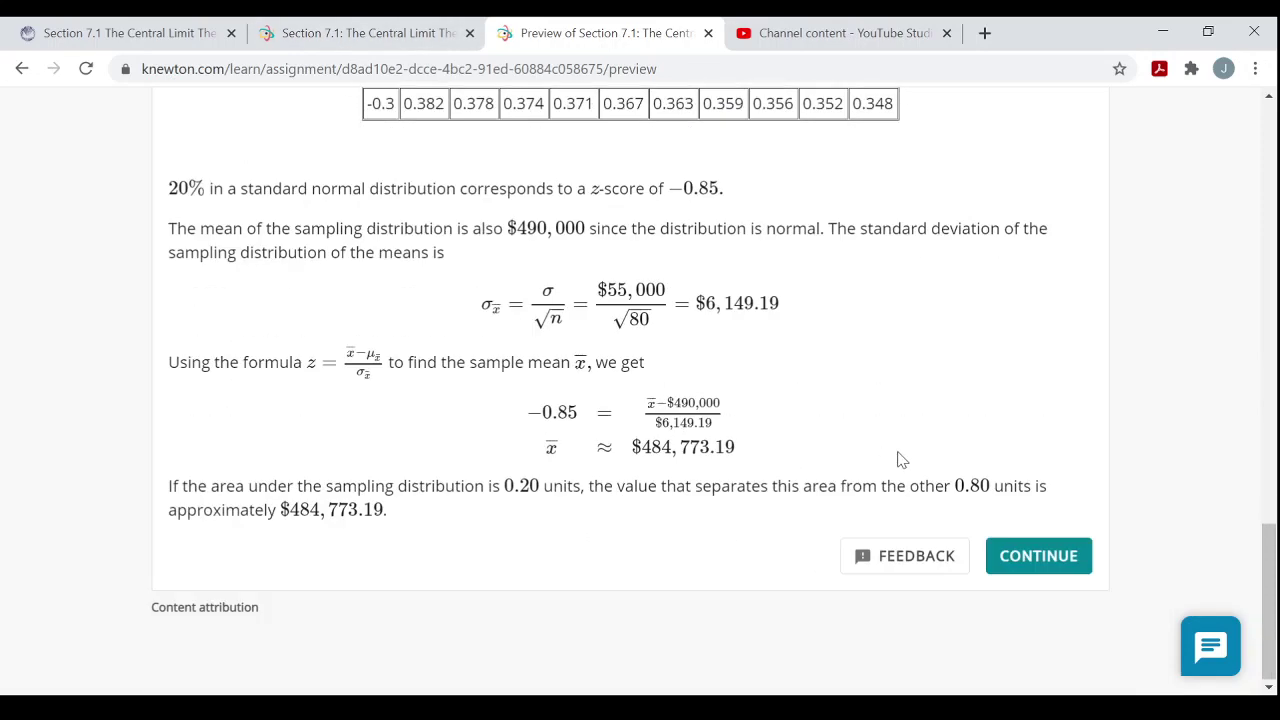
- Continue to the next question, on jean production at a clothing manufacturer, and show its full text and z-table
left_click(1046, 558)
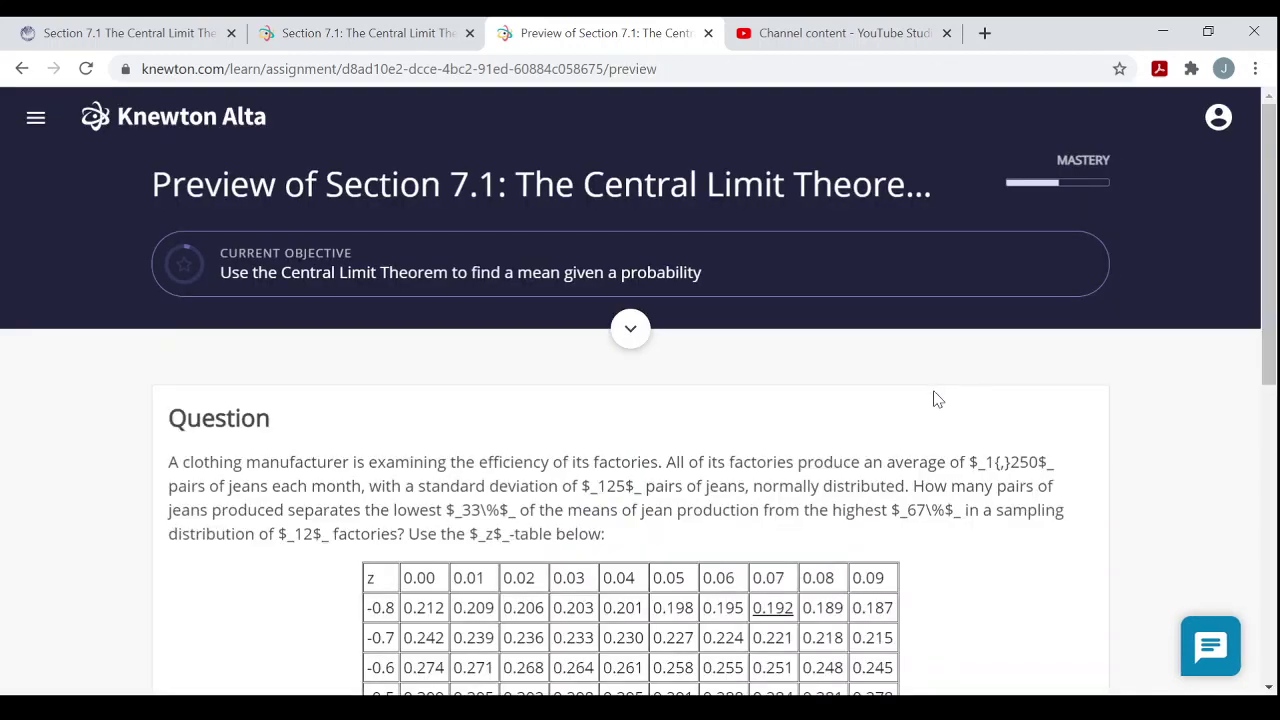
scroll(937, 400, "down", 1)
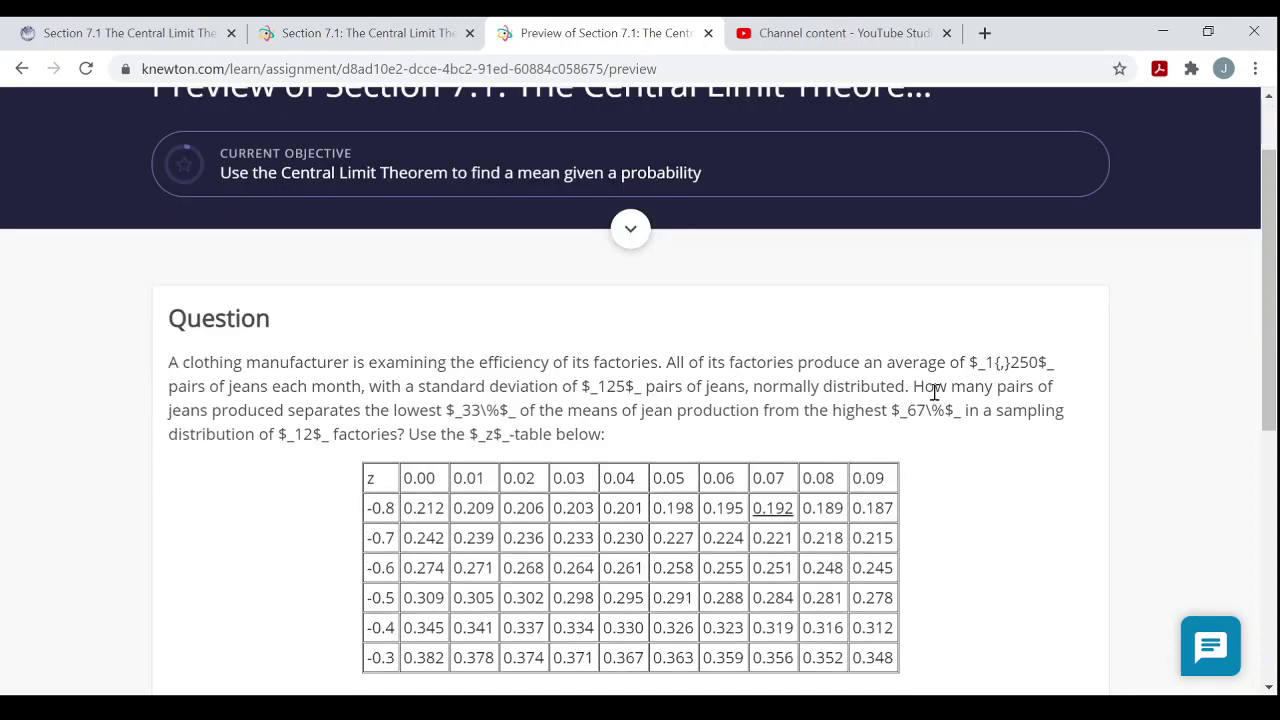
scroll(935, 395, "down", 1)
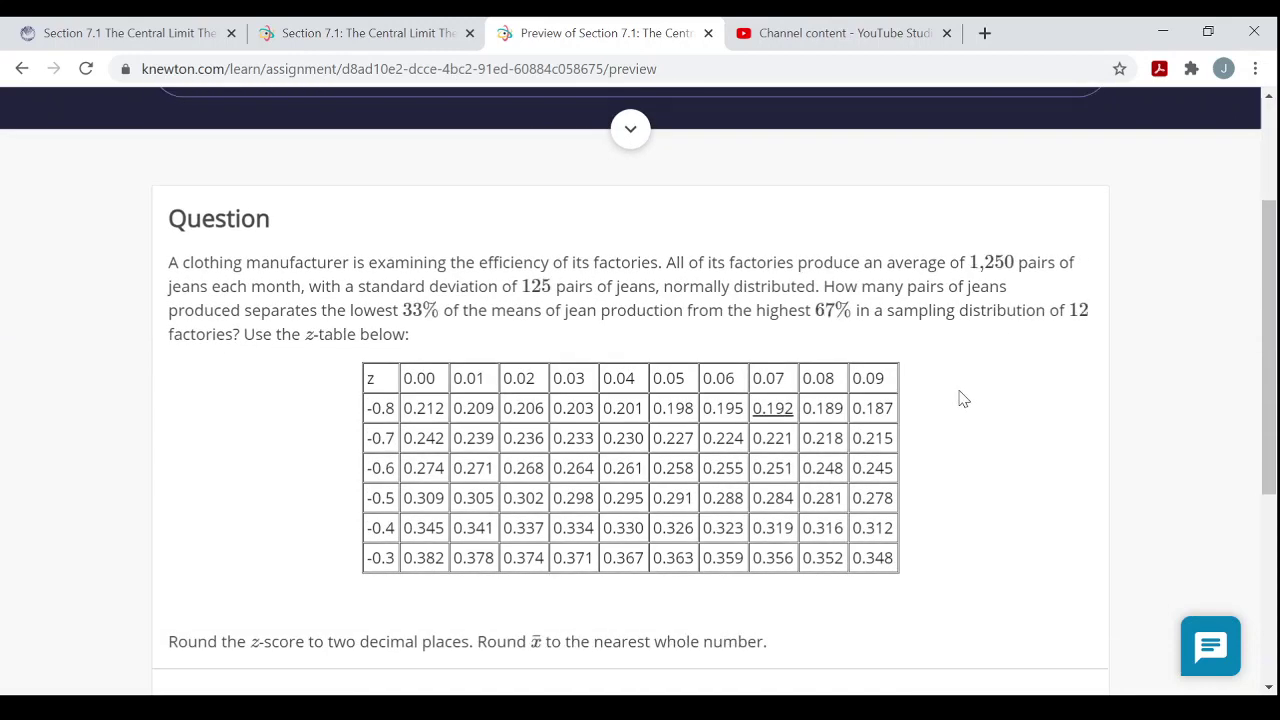
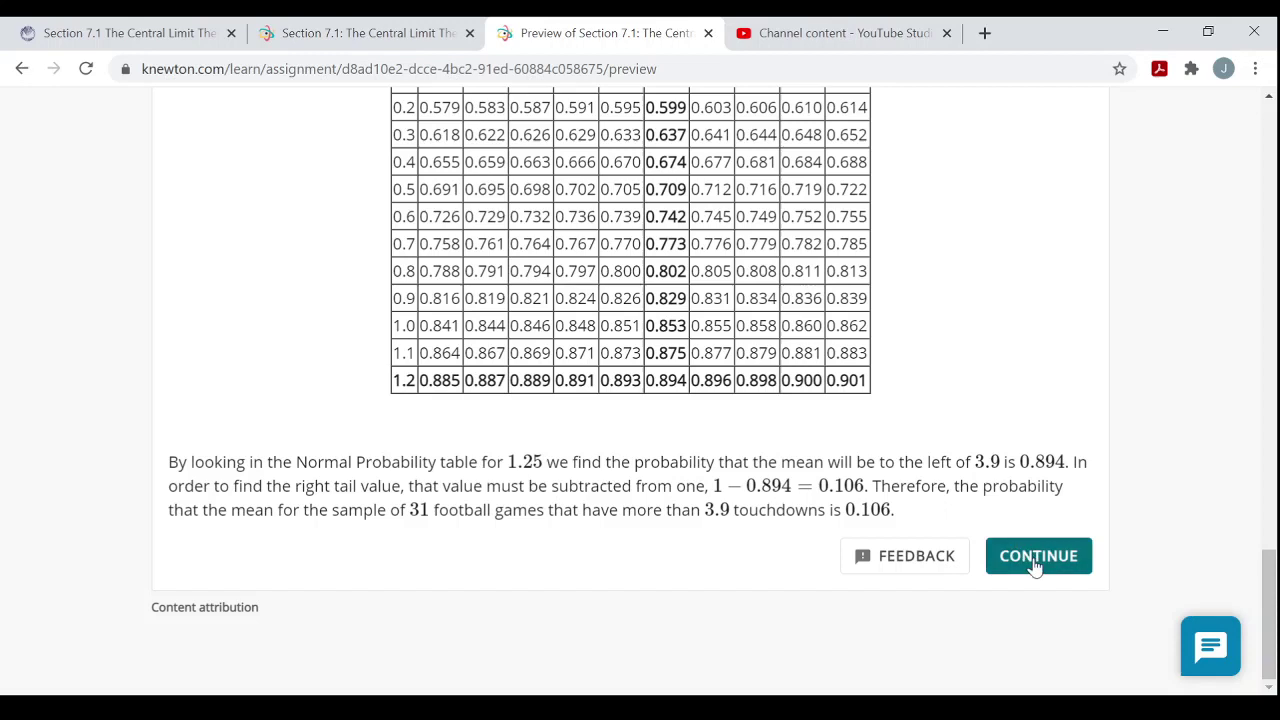
- Continue from the football touchdowns explanation to the home purchases question and read it through to the answer fields
left_click(1034, 558)
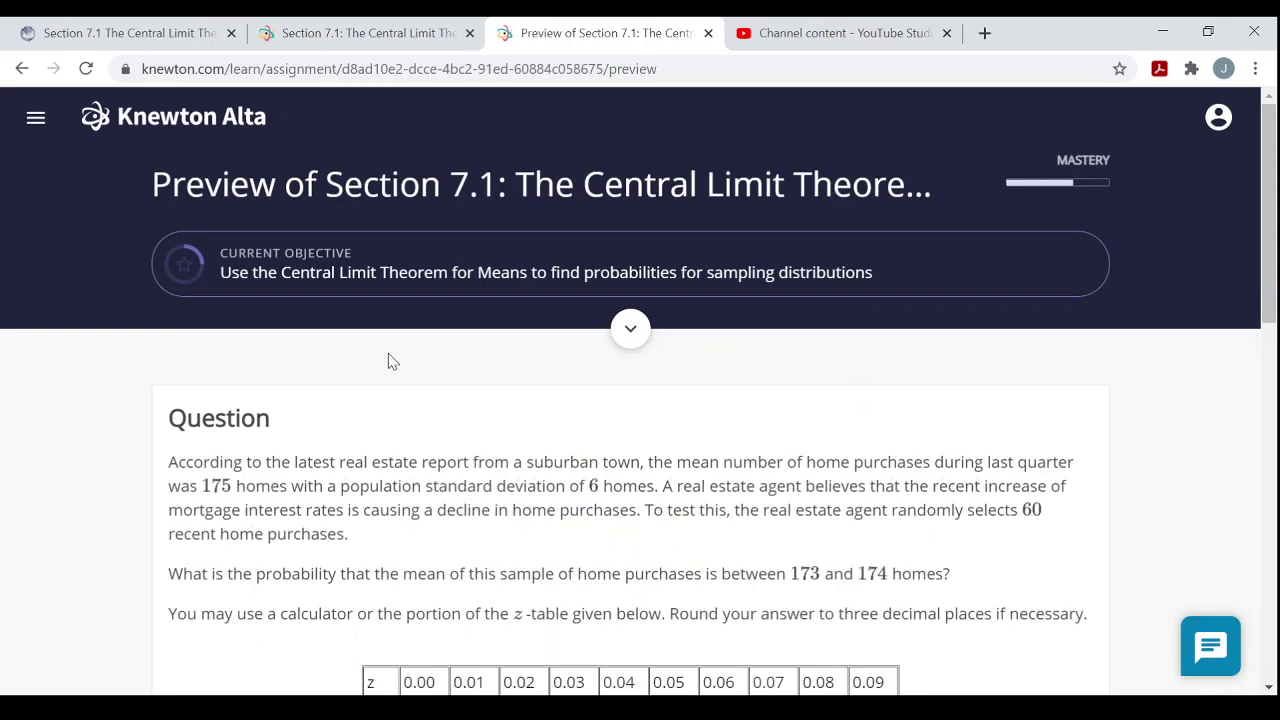
scroll(800, 510, "down", 2)
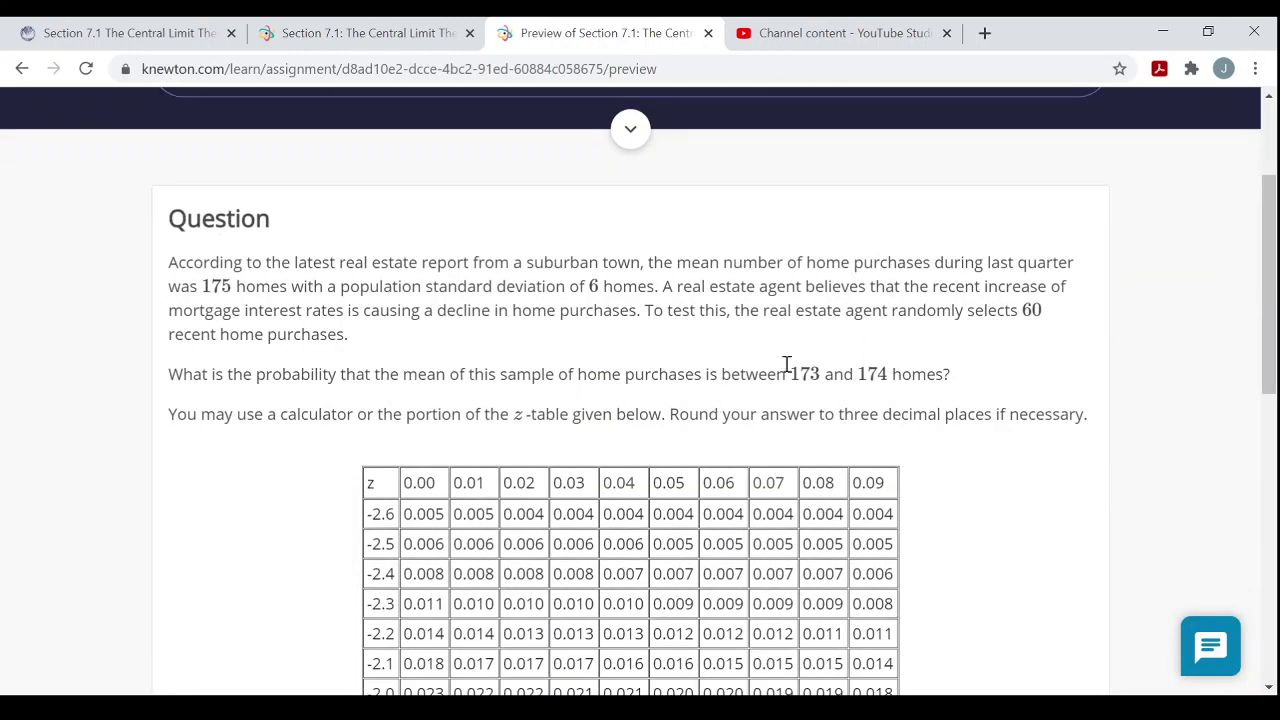
scroll(950, 450, "down", 2)
scroll(950, 450, "down", 6)
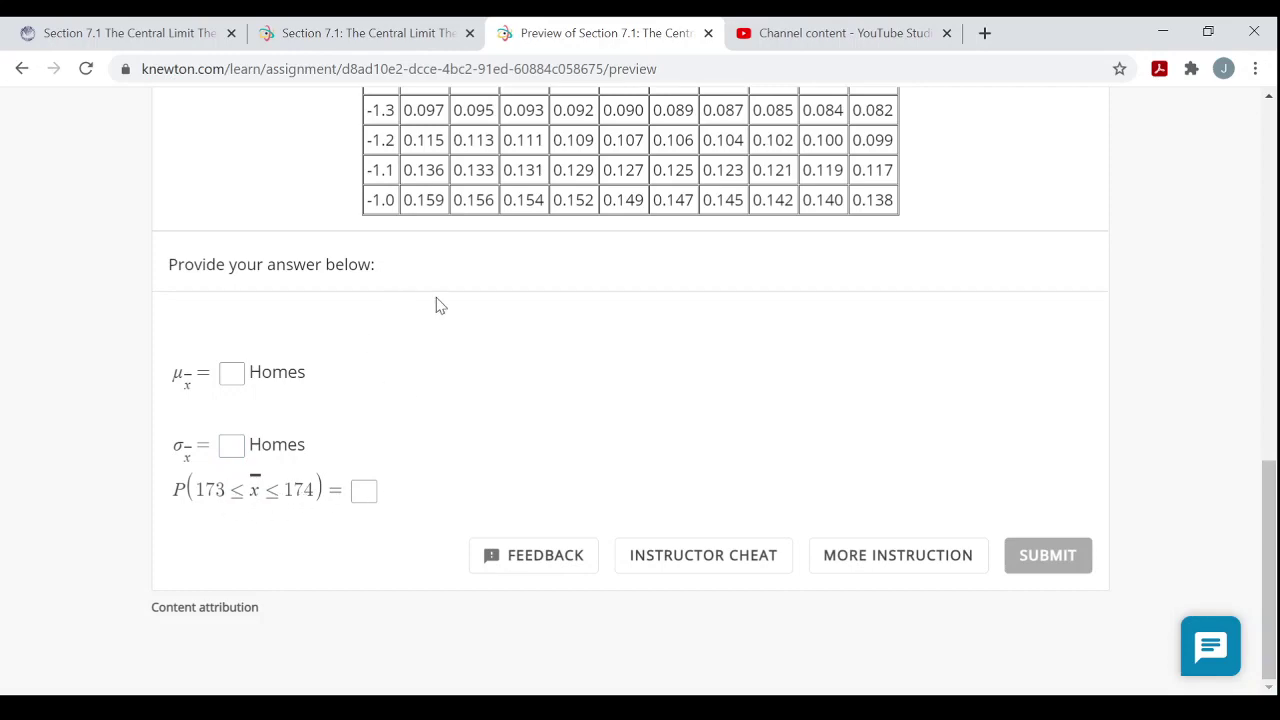
- Examine the home purchases question's rounding instruction and z-table against the mean, standard deviation and probability fields to fill
scroll(437, 306, "up", 3)
scroll(720, 372, "up", 3)
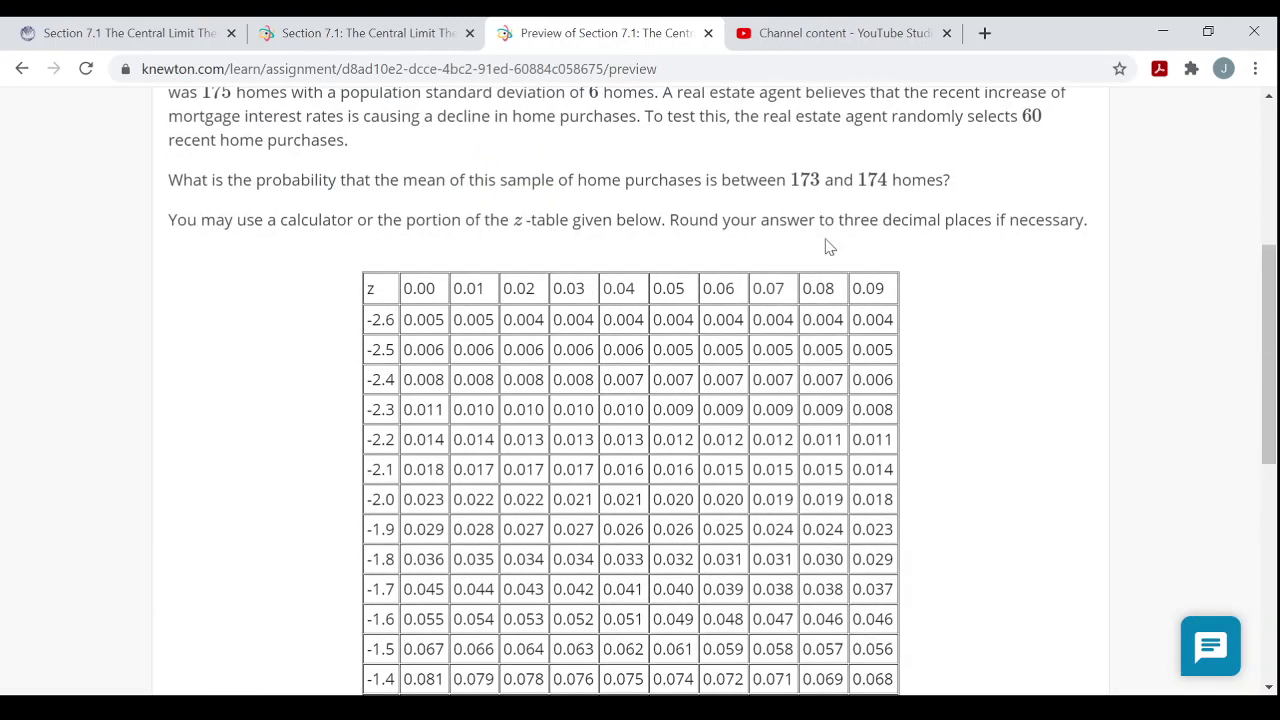
scroll(690, 442, "down", 6)
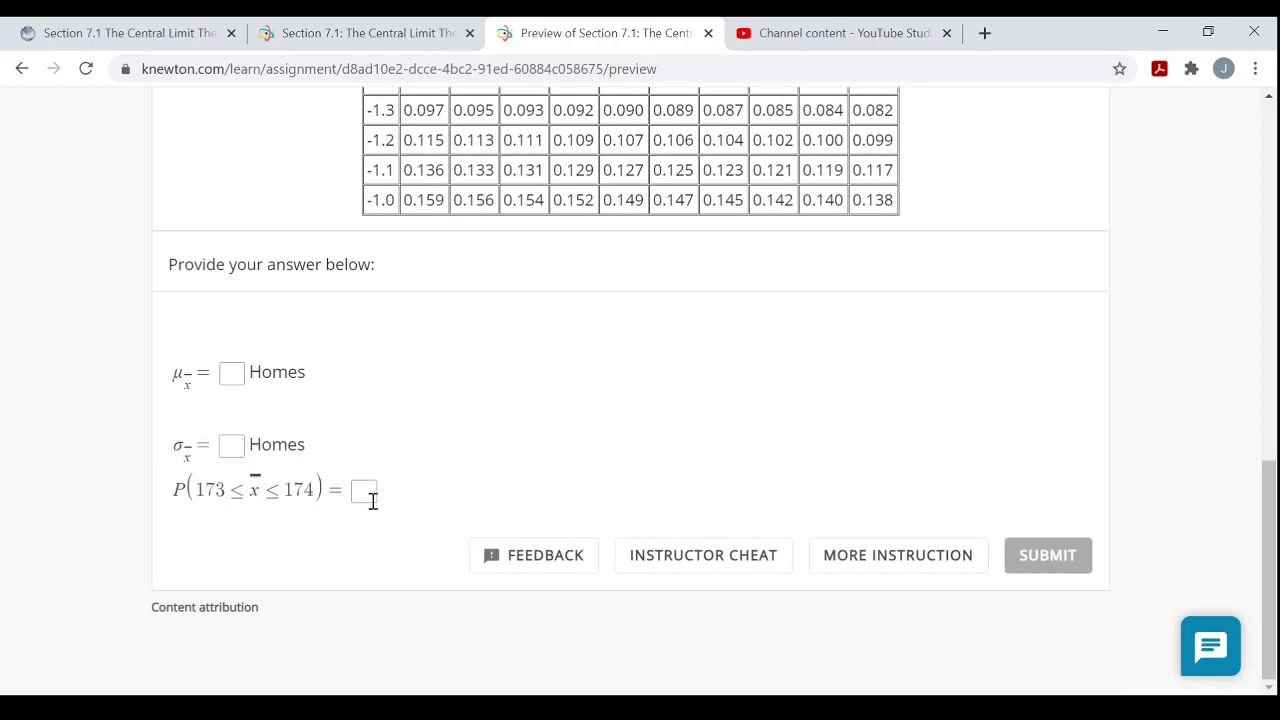
scroll(520, 491, "up", 3)
scroll(555, 492, "up", 2)
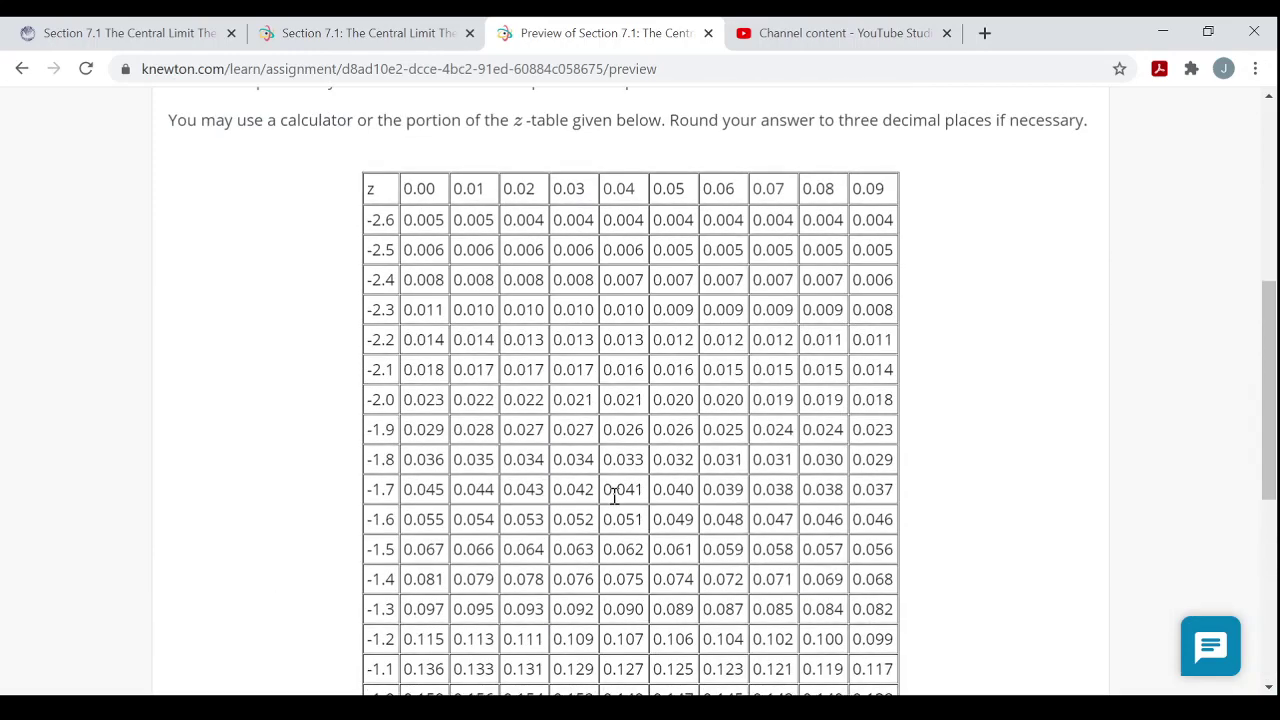
scroll(614, 496, "up", 1)
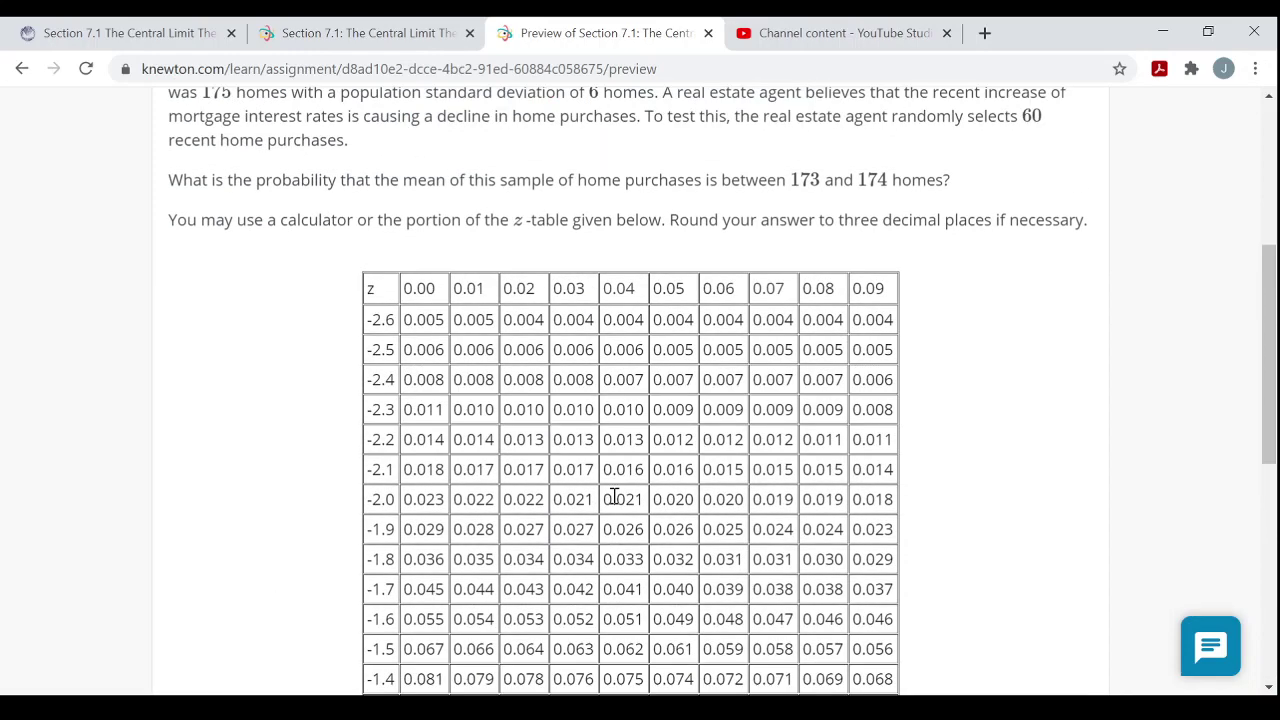
scroll(614, 496, "down", 6)
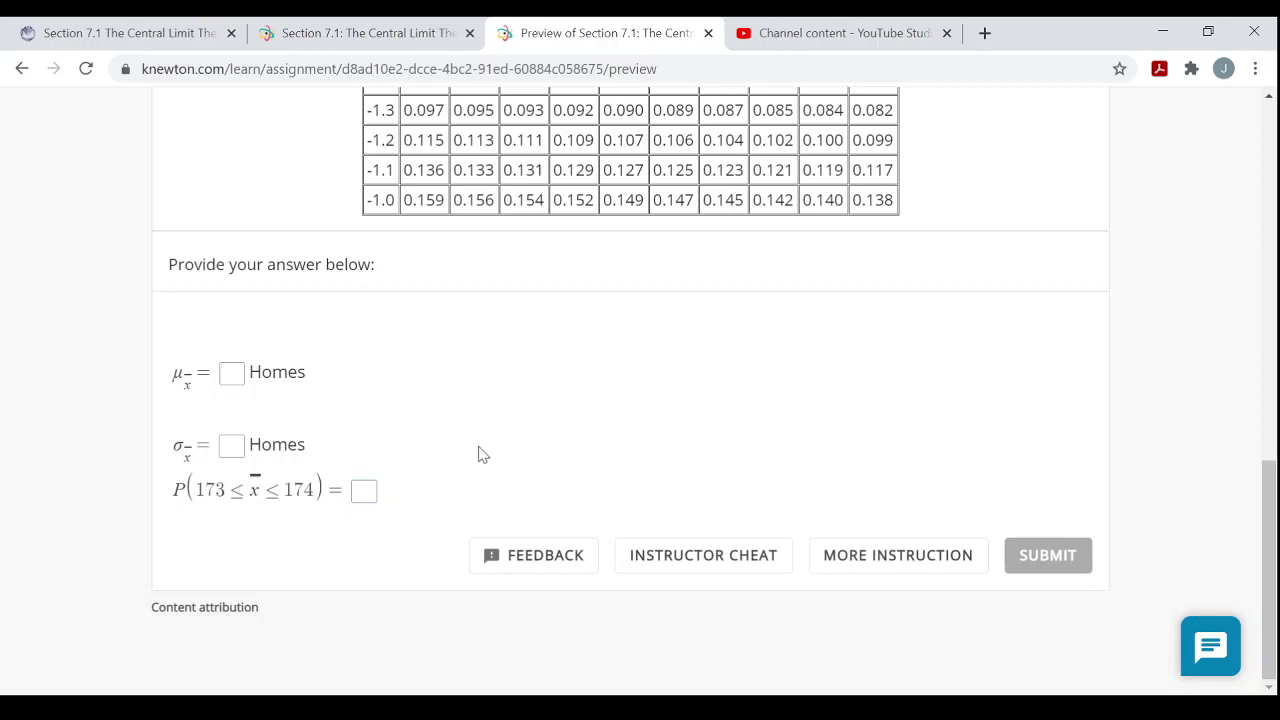
scroll(533, 459, "up", 1)
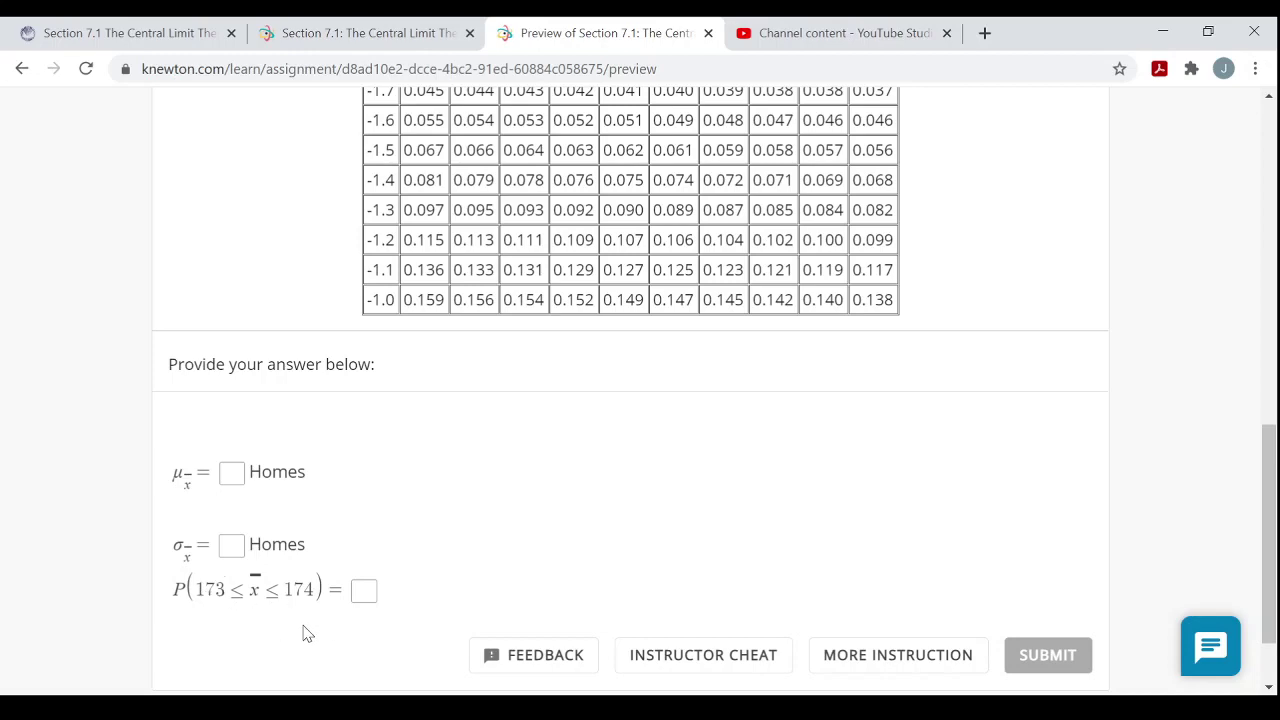
scroll(637, 386, "up", 1)
scroll(637, 386, "up", 4)
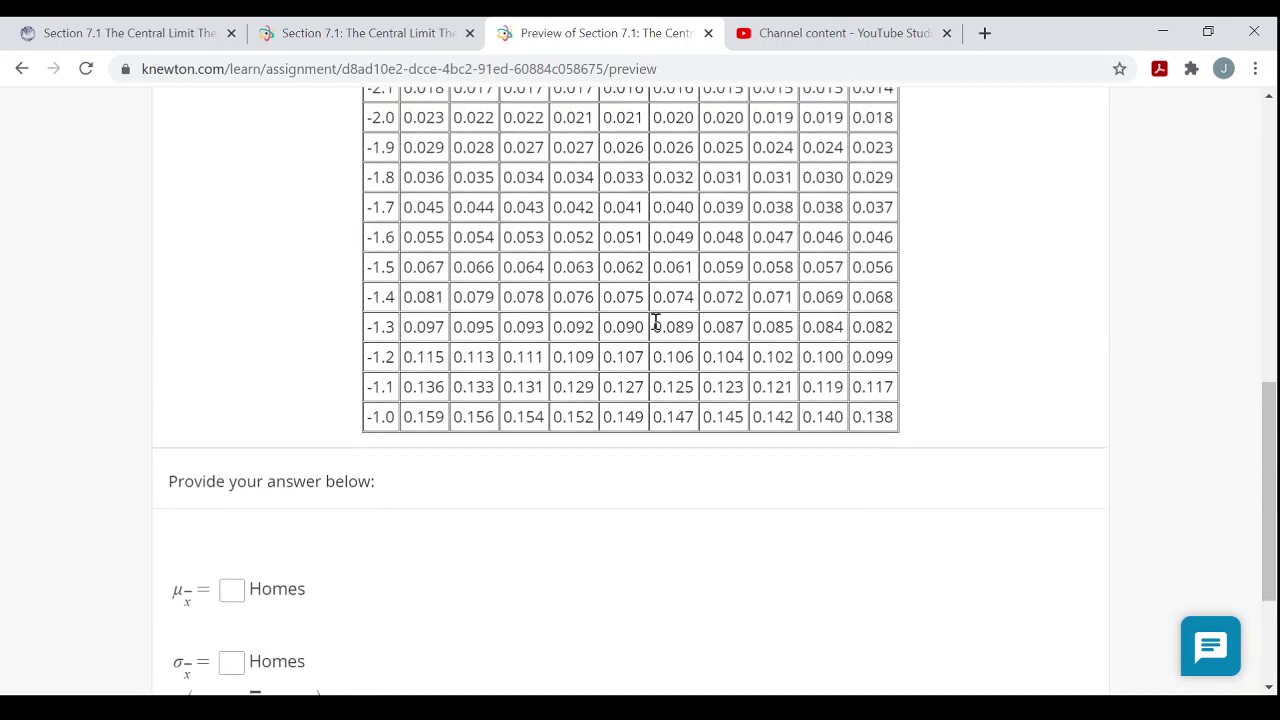
scroll(683, 398, "down", 7)
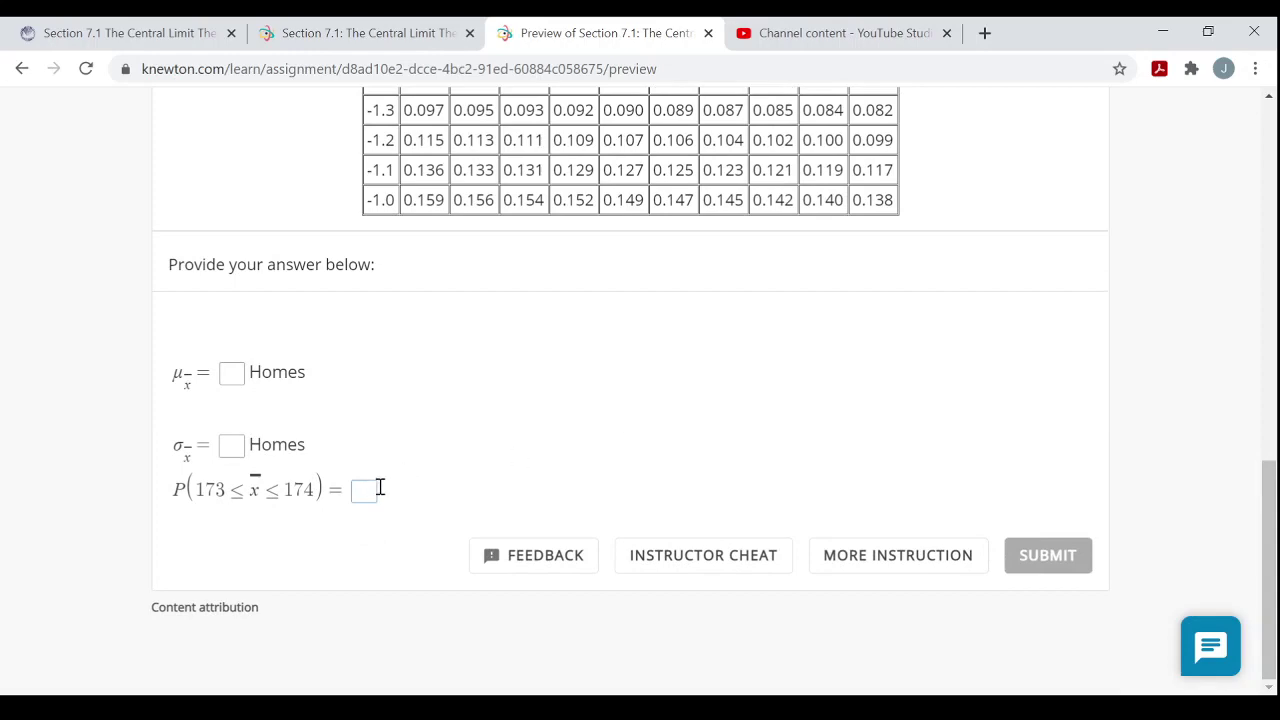
scroll(554, 334, "up", 7)
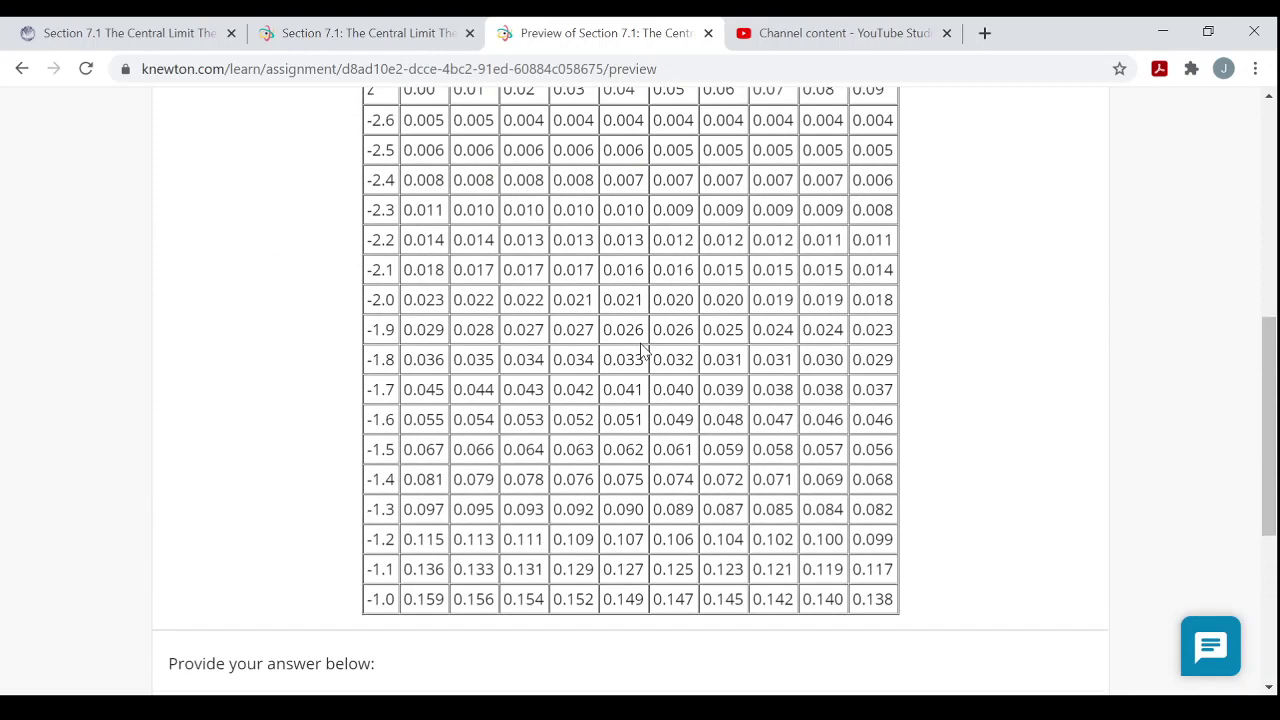
- Fill in the home purchases question's mean, standard deviation and probability with the instructor cheat and submit the answers
scroll(641, 352, "down", 7)
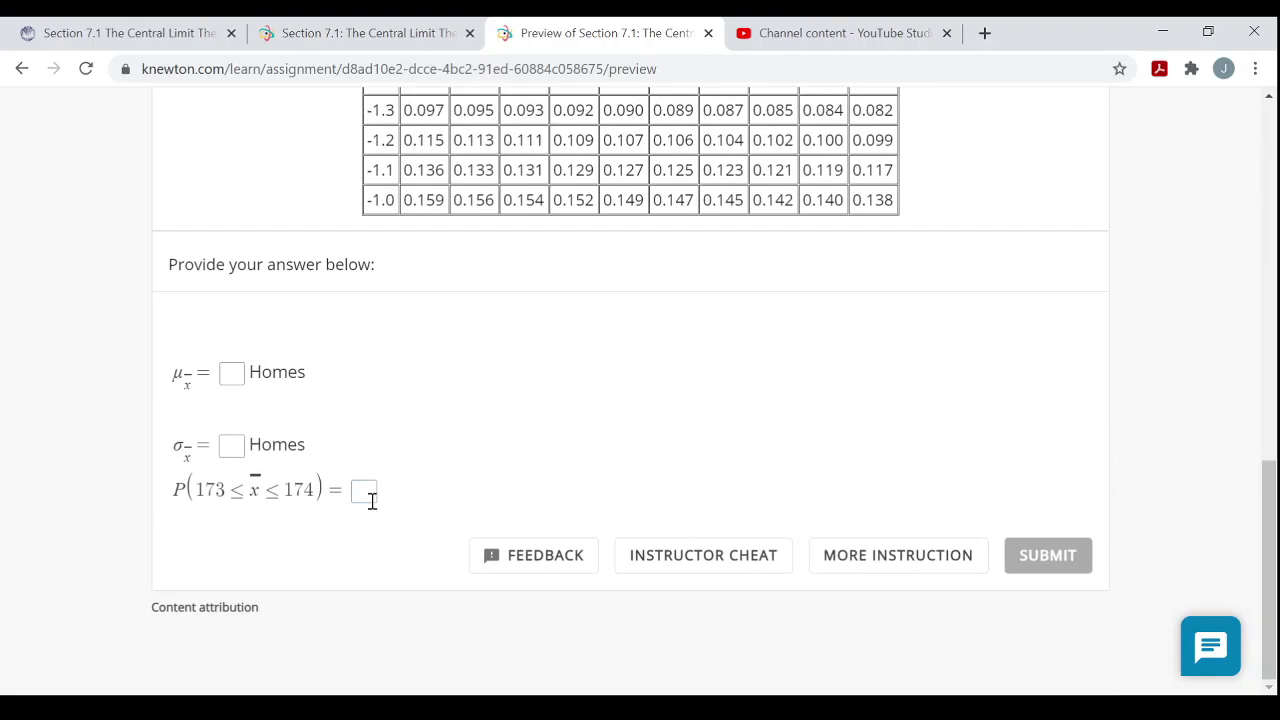
scroll(526, 452, "up", 10)
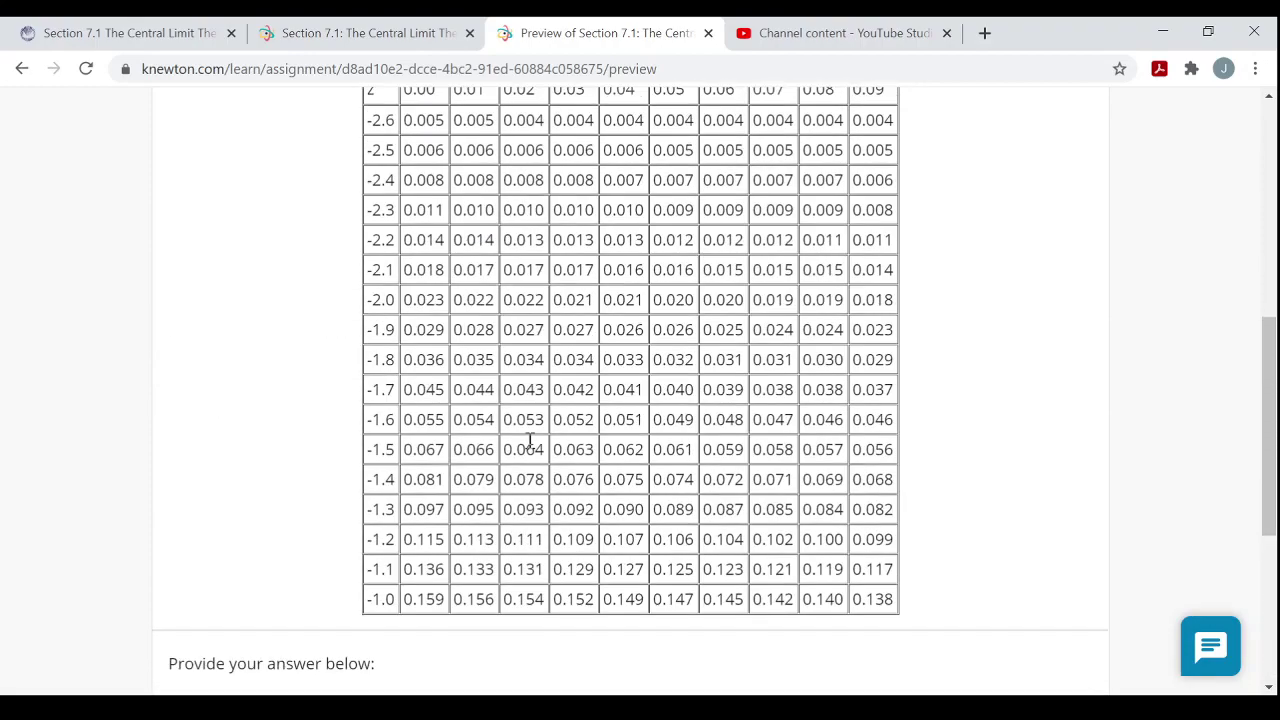
scroll(528, 430, "down", 10)
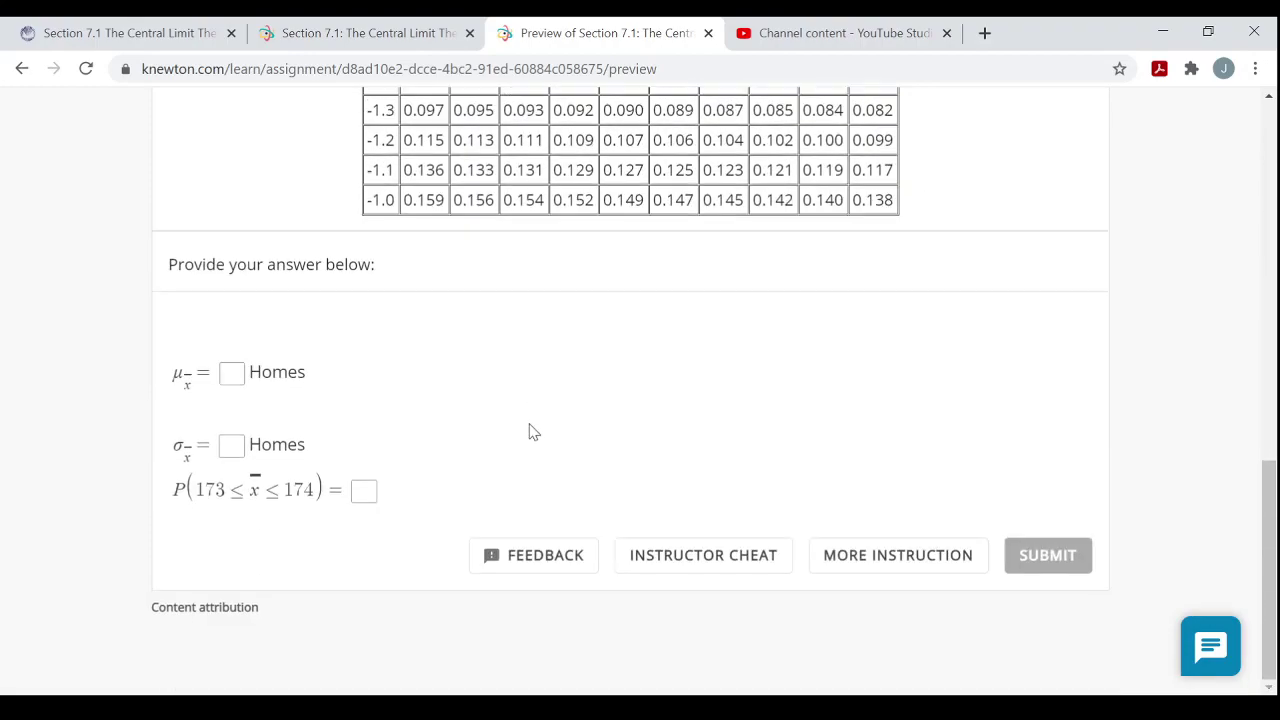
left_click(740, 555)
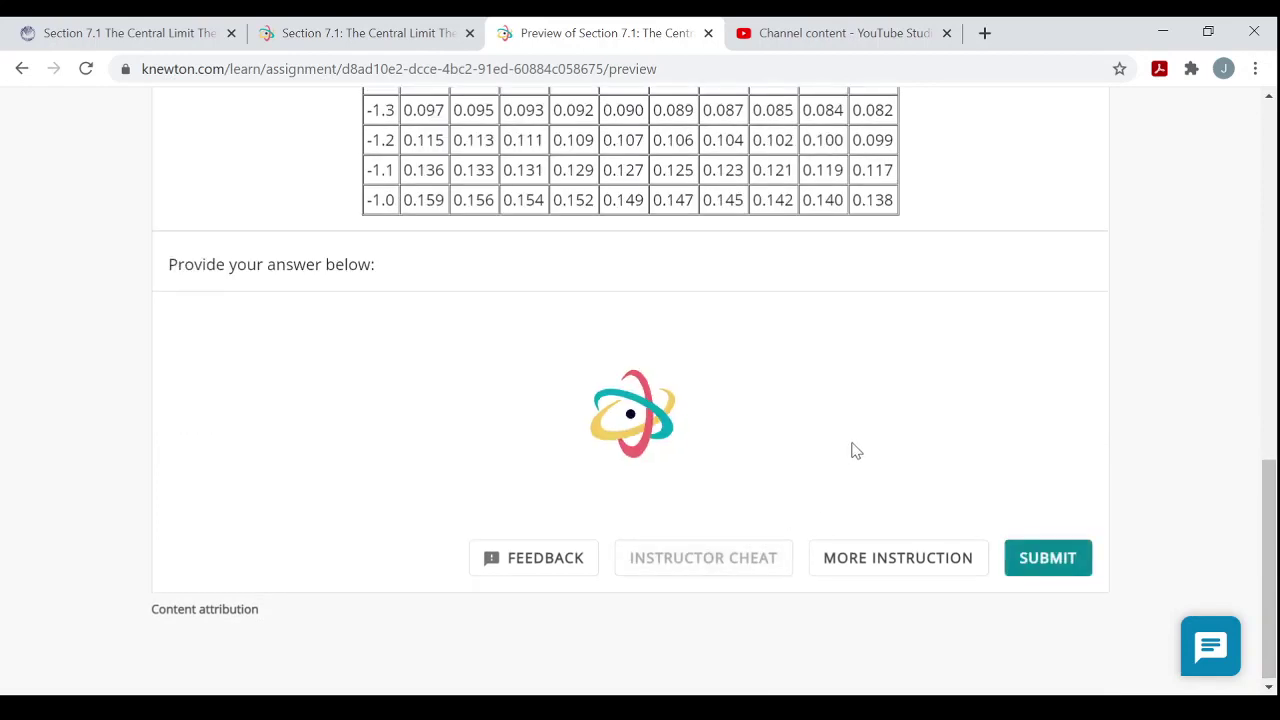
left_click(1046, 563)
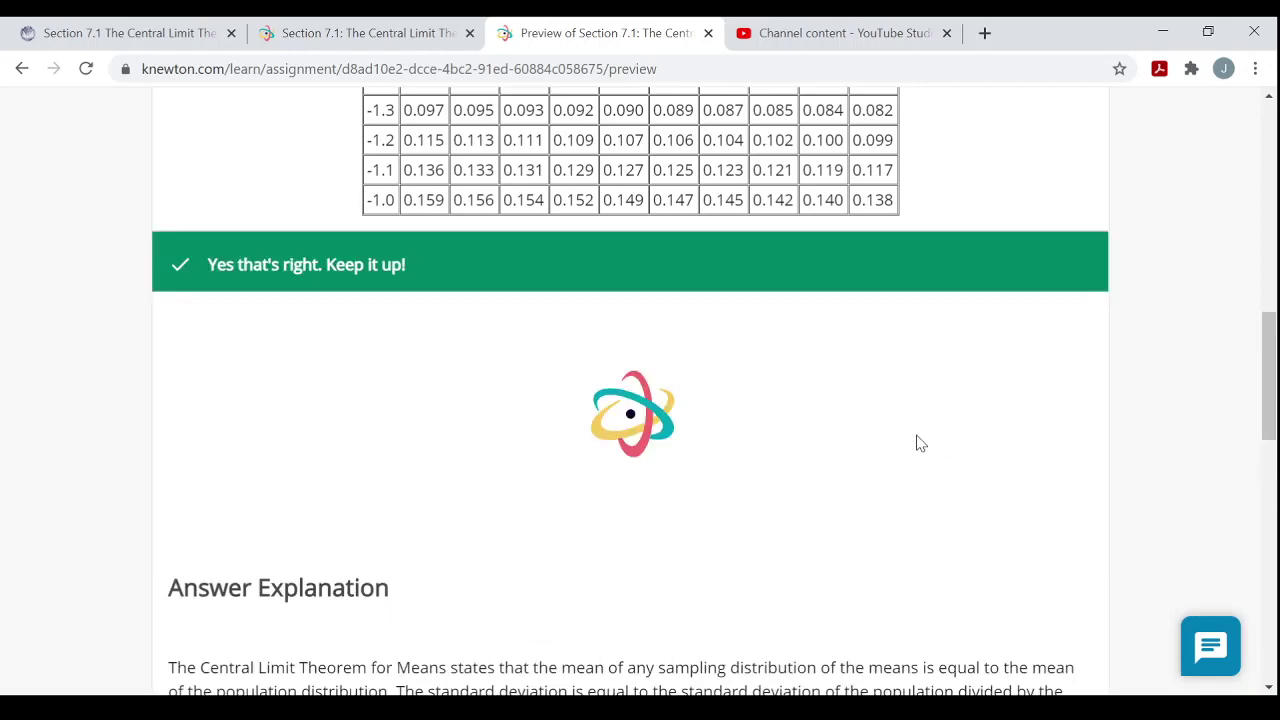
- Review the home purchases explanation, covering the correct answers, both z-score calculations, the highlighted z-table entries and the final subtraction
scroll(920, 443, "down", 2)
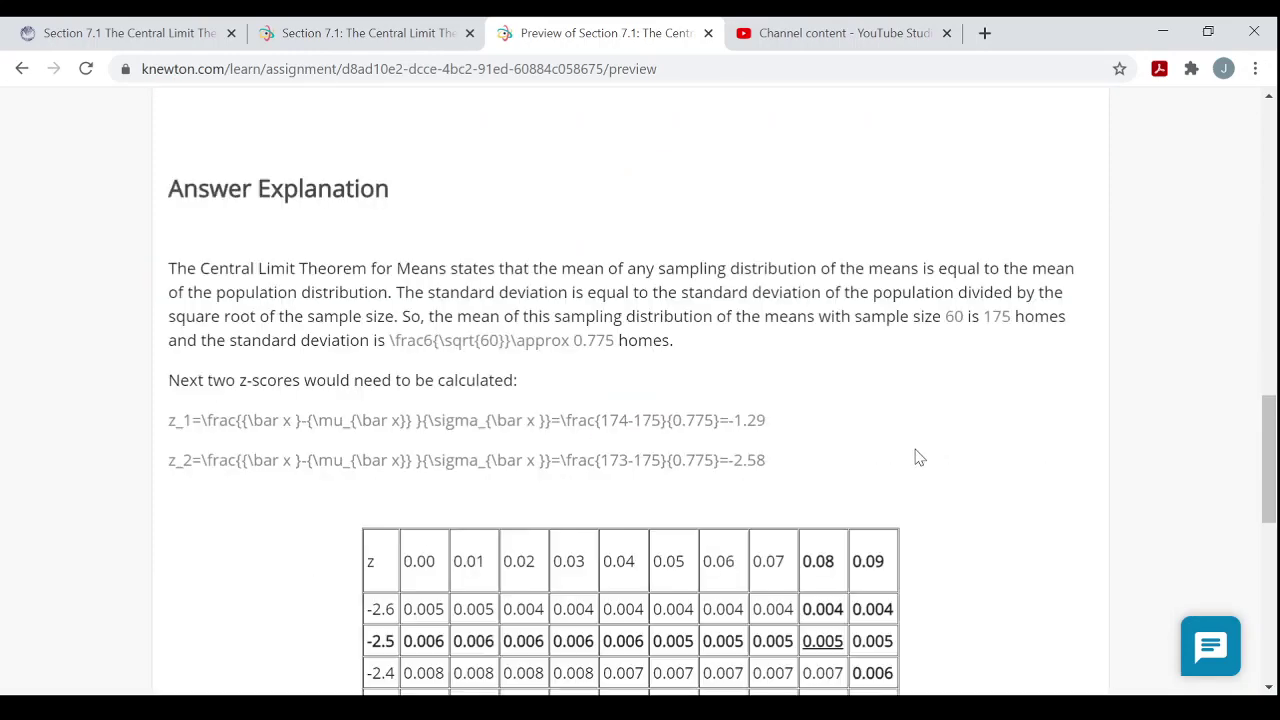
scroll(916, 452, "down", 2)
scroll(916, 450, "down", 1)
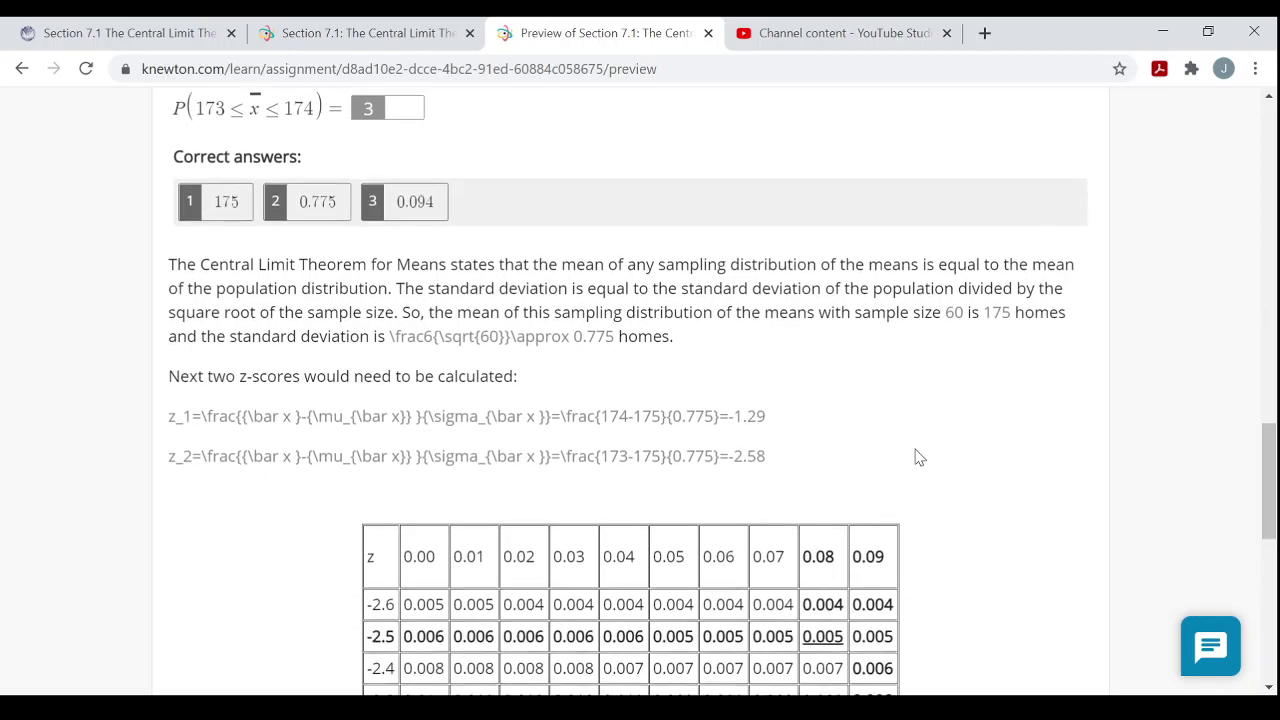
scroll(960, 443, "down", 1)
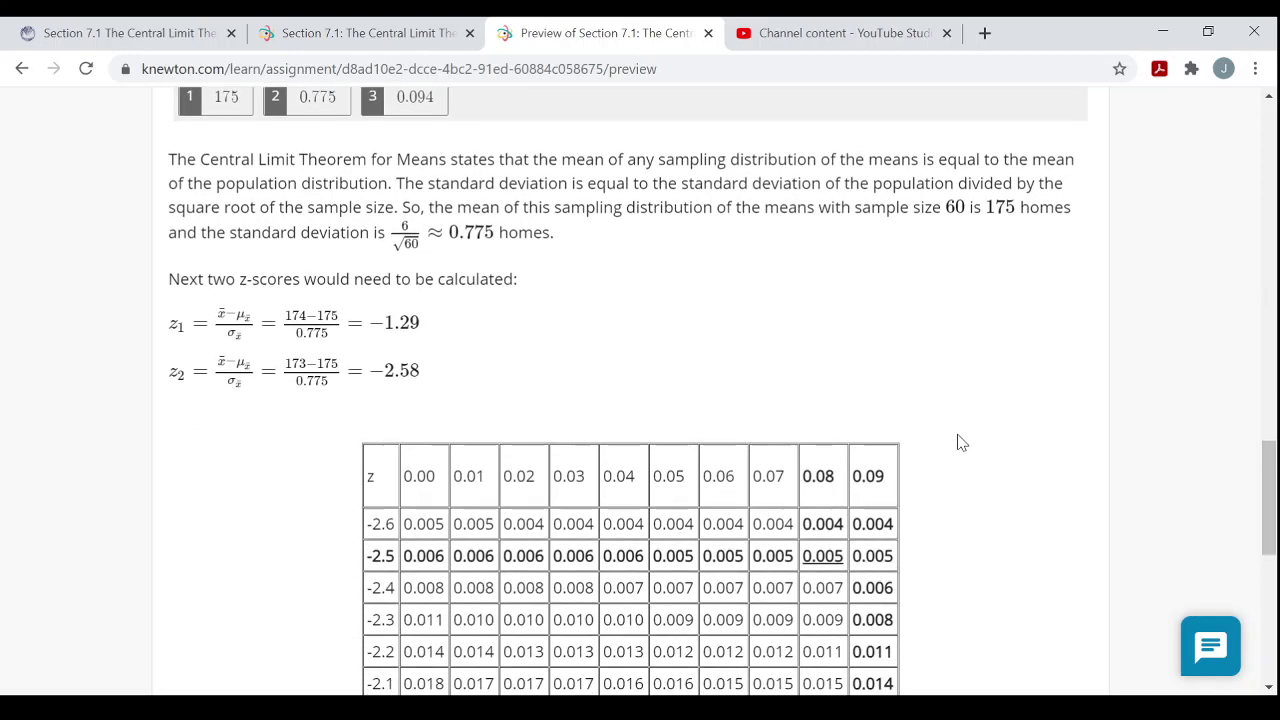
scroll(960, 443, "down", 4)
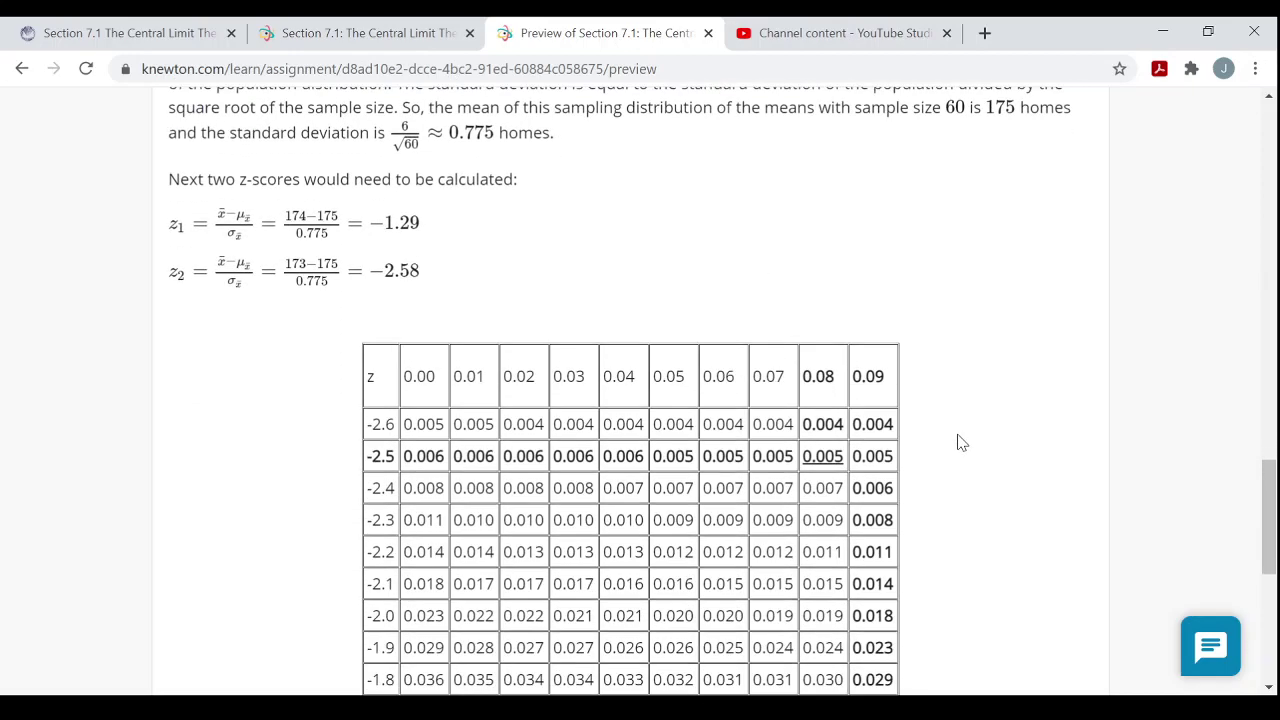
scroll(960, 443, "down", 3)
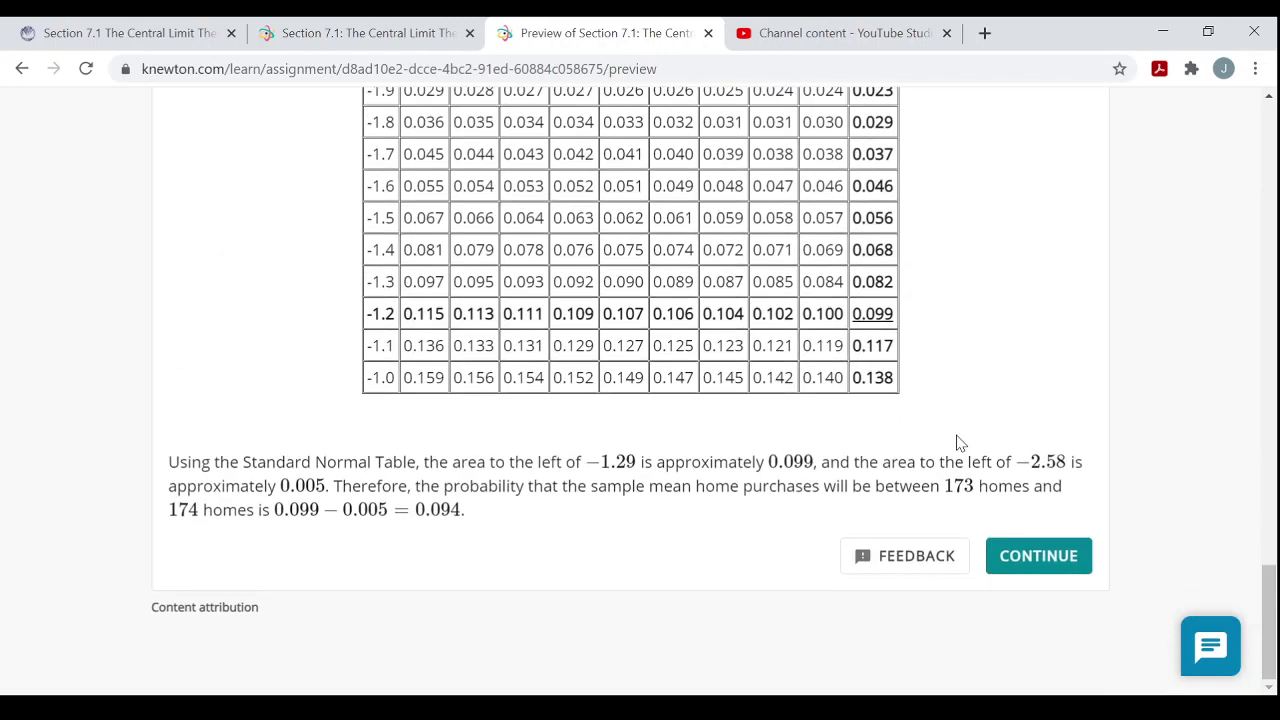
- Continue to the next question, on ICU patients' systolic blood pressure, and read through its instructions and interactive normal curve
left_click(1040, 557)
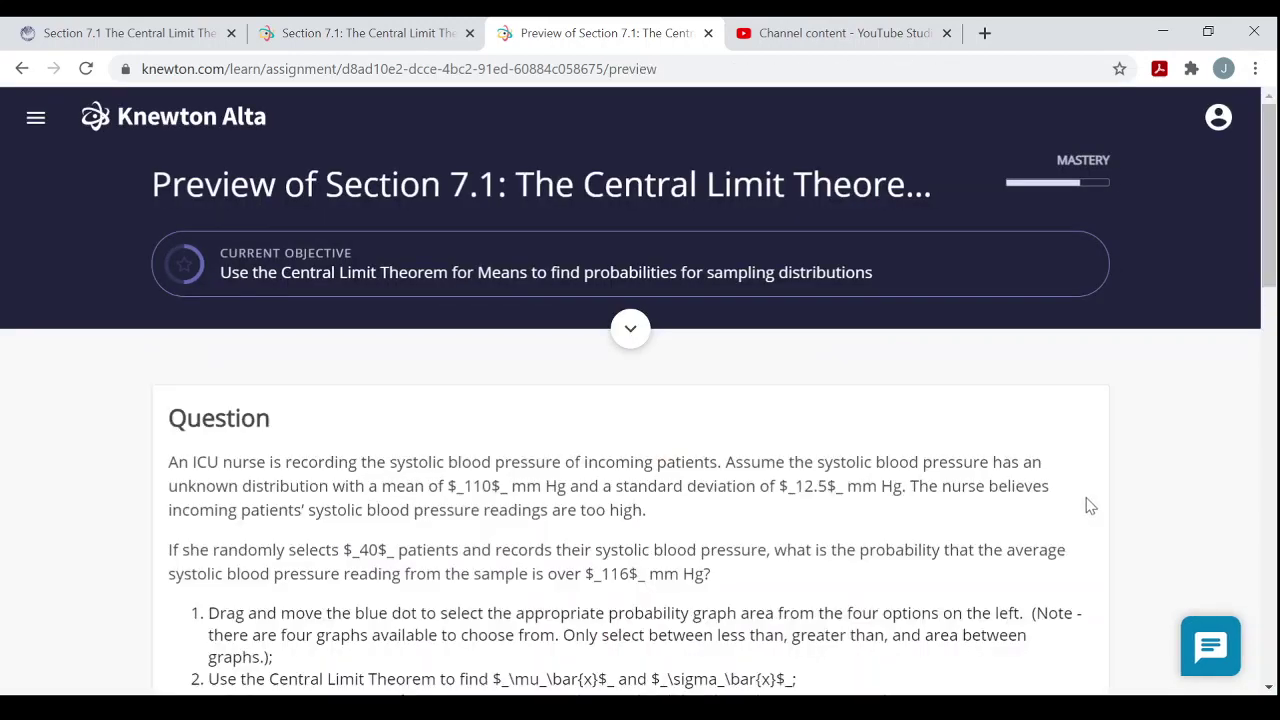
scroll(1098, 489, "down", 1)
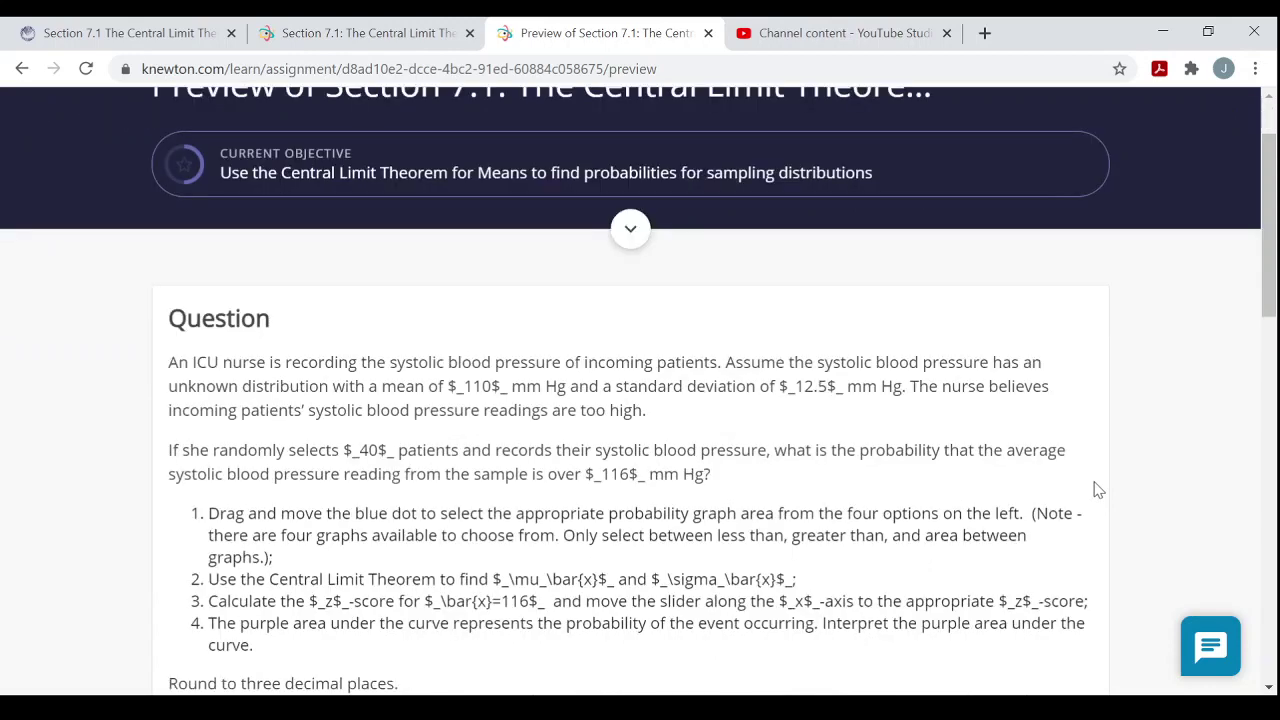
scroll(1098, 489, "down", 1)
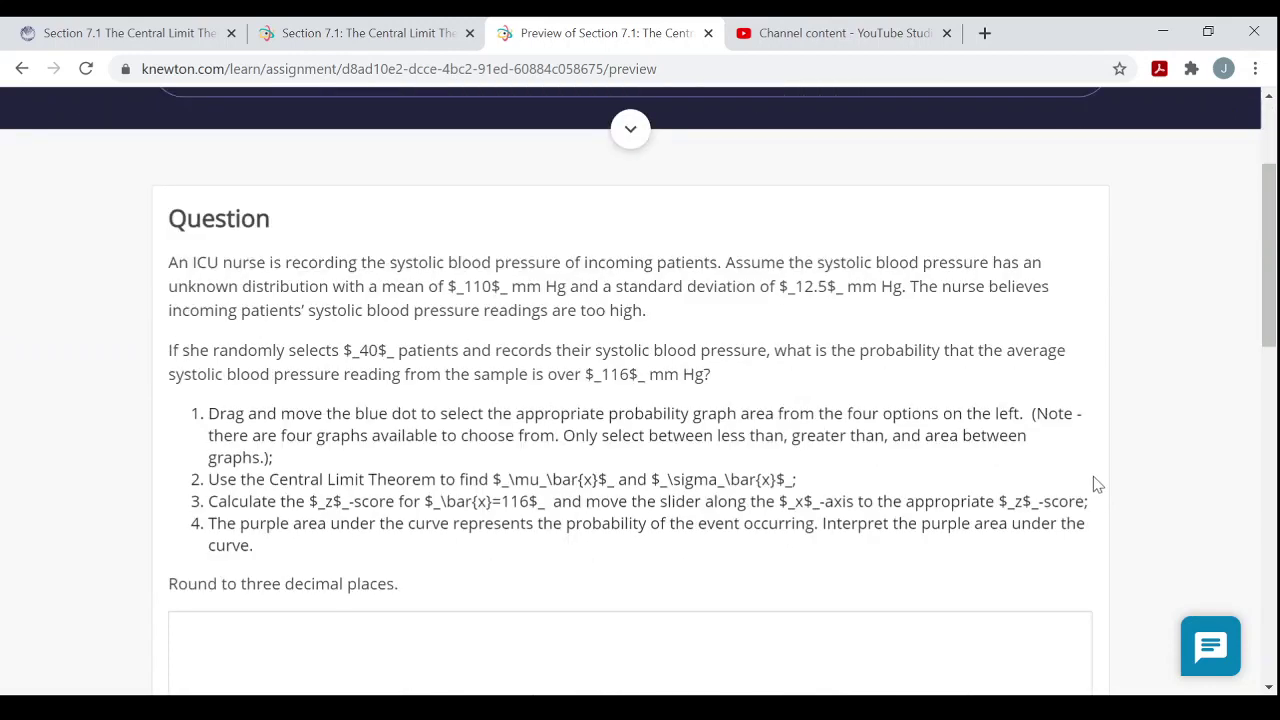
scroll(1096, 483, "down", 1)
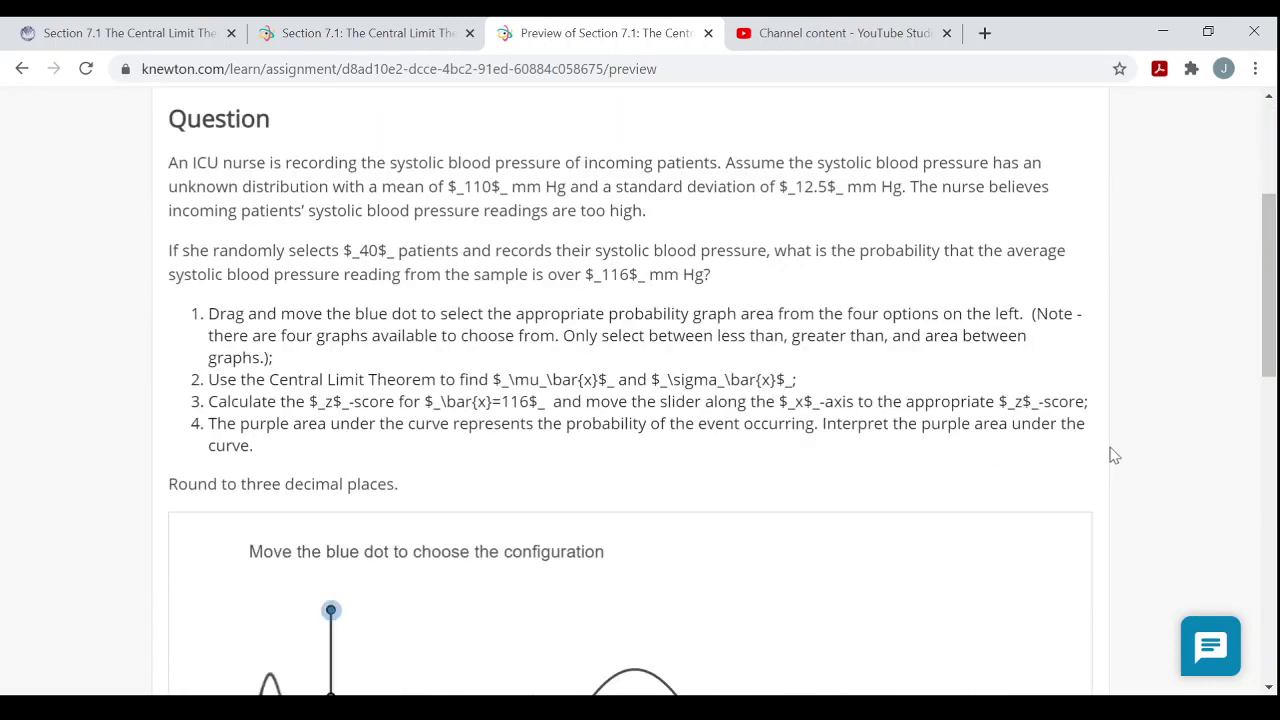
scroll(1113, 453, "down", 1)
scroll(1113, 453, "up", 2)
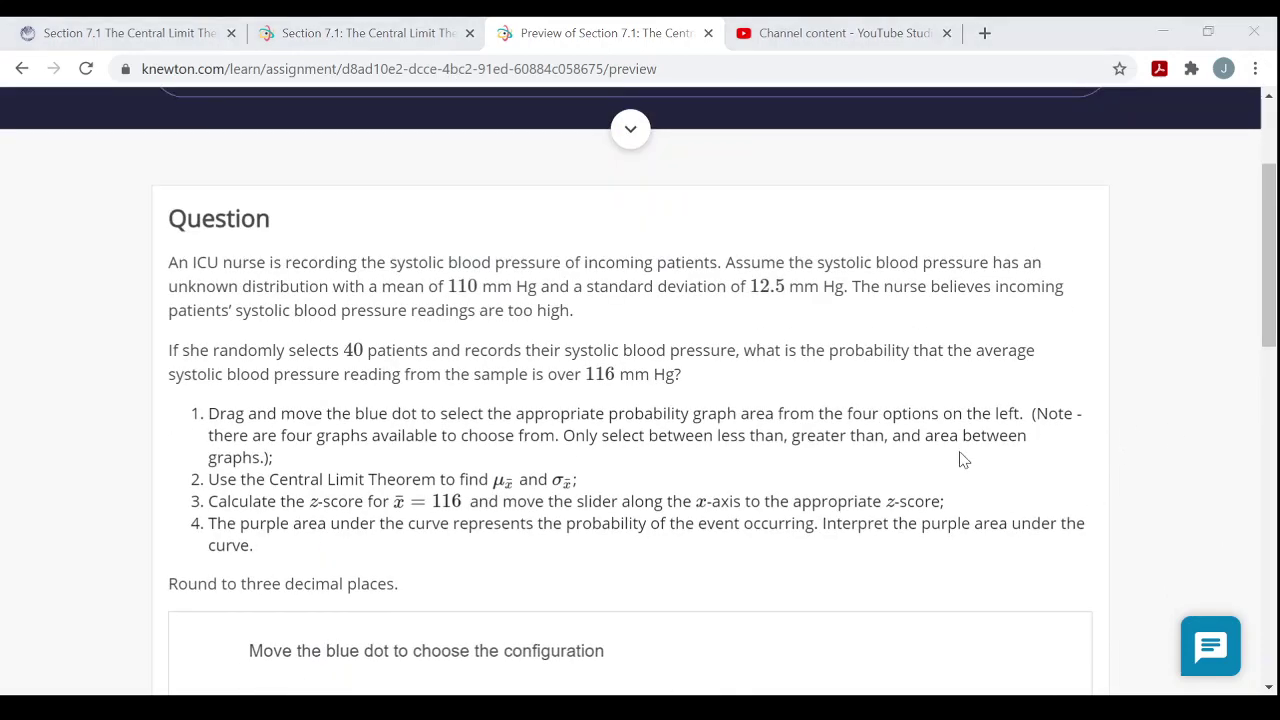
scroll(612, 378, "down", 5)
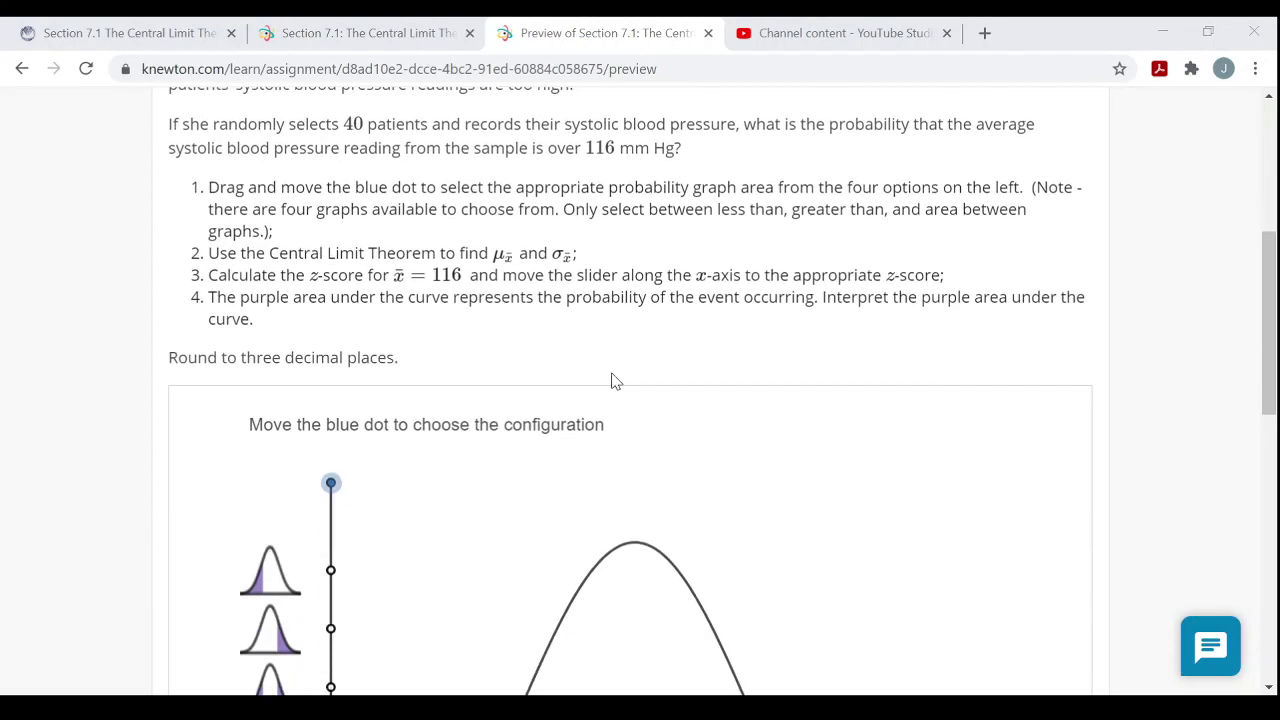
scroll(688, 392, "down", 2)
scroll(691, 391, "up", 1)
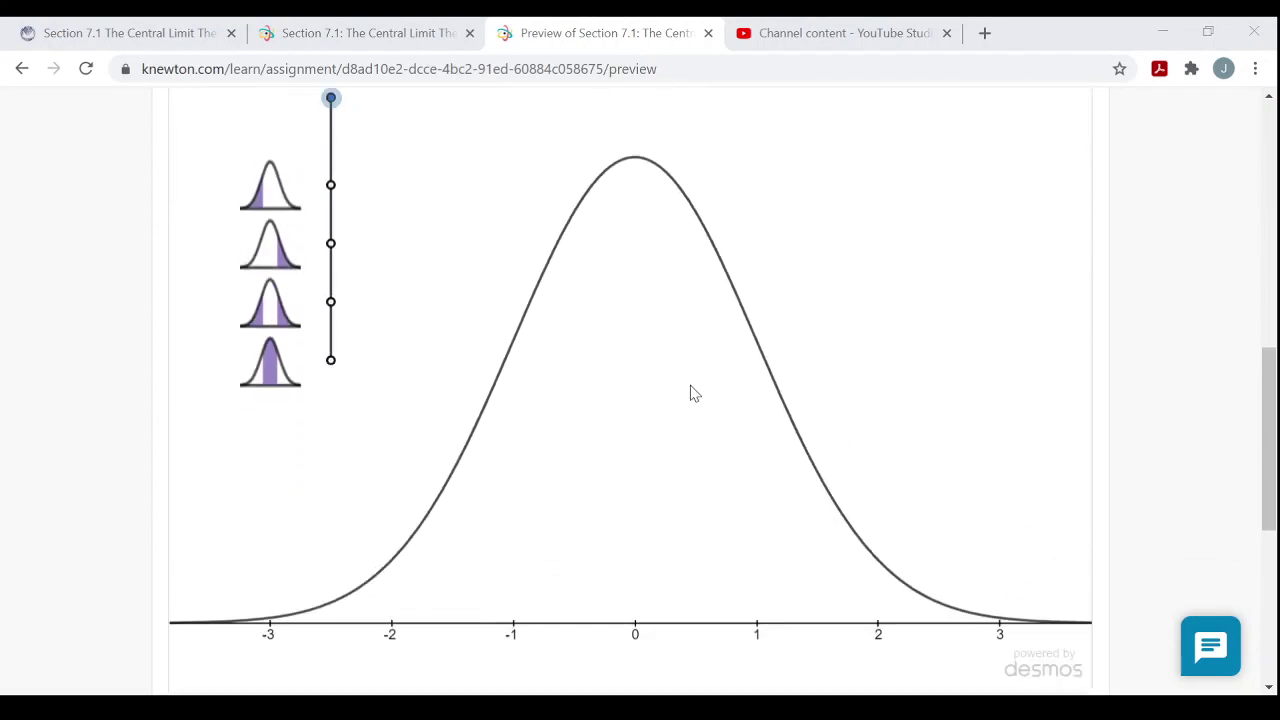
scroll(690, 393, "up", 1)
scroll(690, 393, "down", 1)
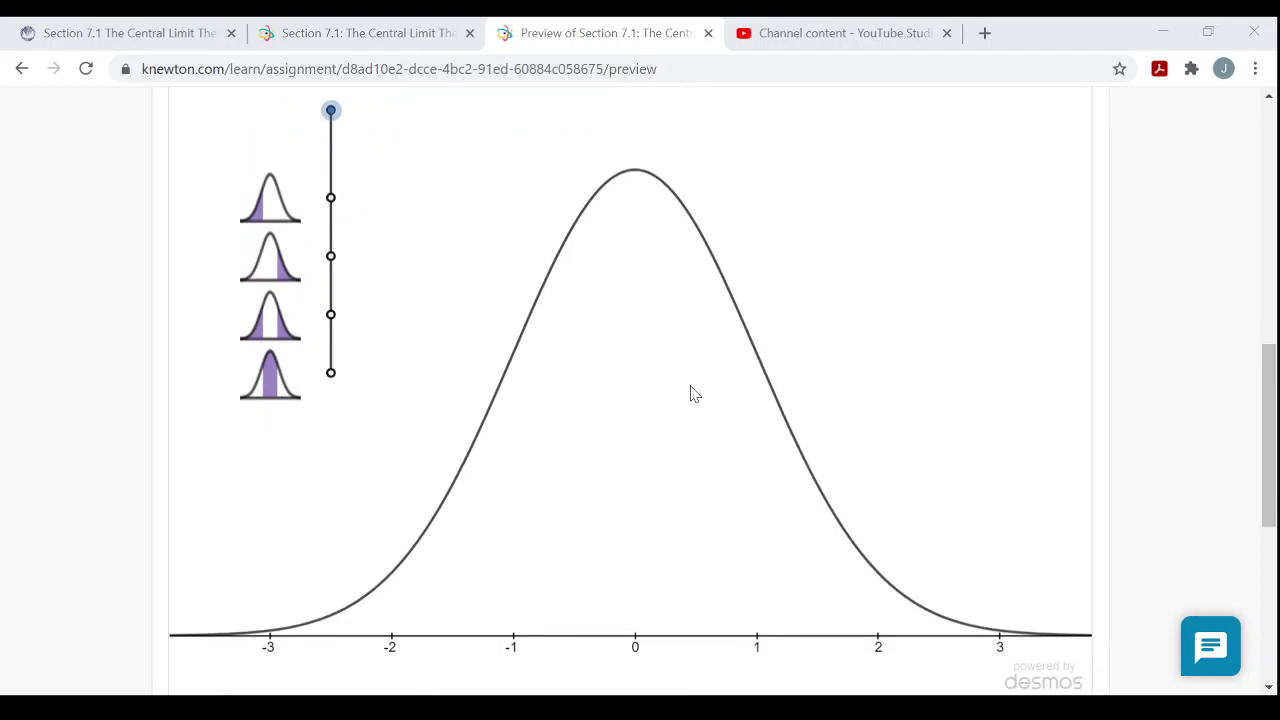
scroll(691, 393, "up", 2)
scroll(691, 393, "up", 3)
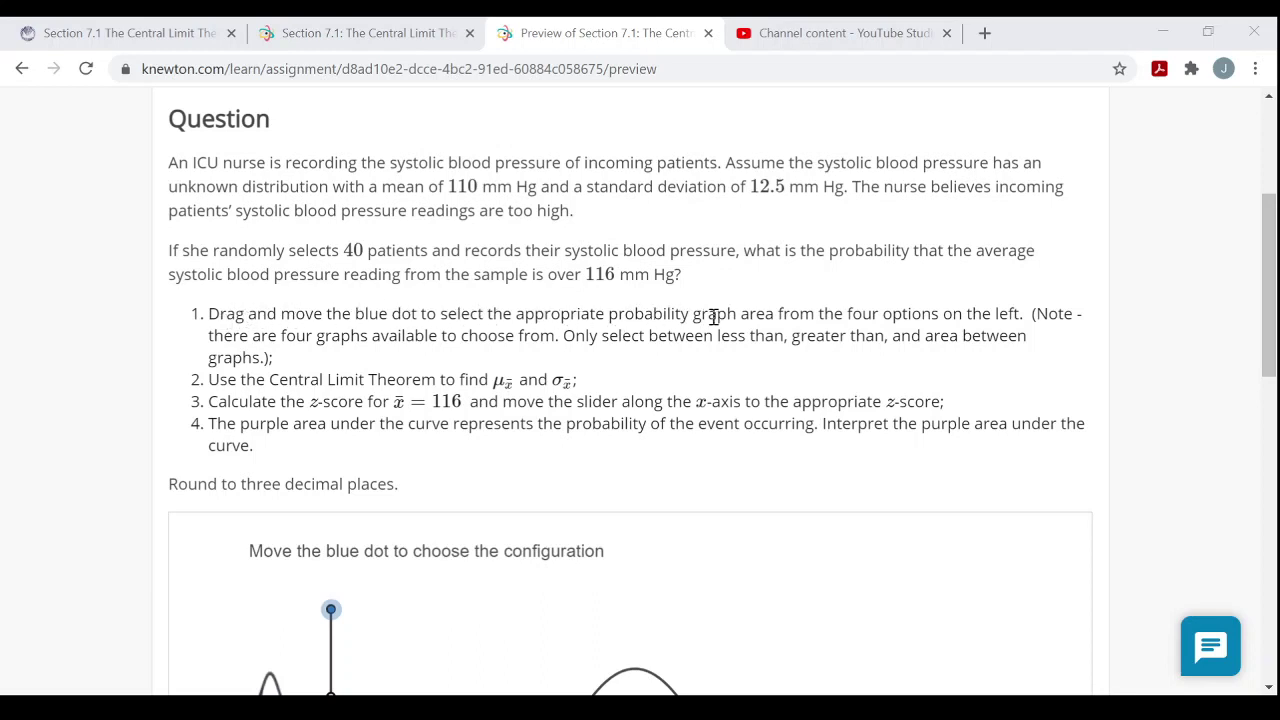
- Set the interactive normal curve to the right-tail configuration, shading the area greater than the z-score
scroll(640, 297, "down", 4)
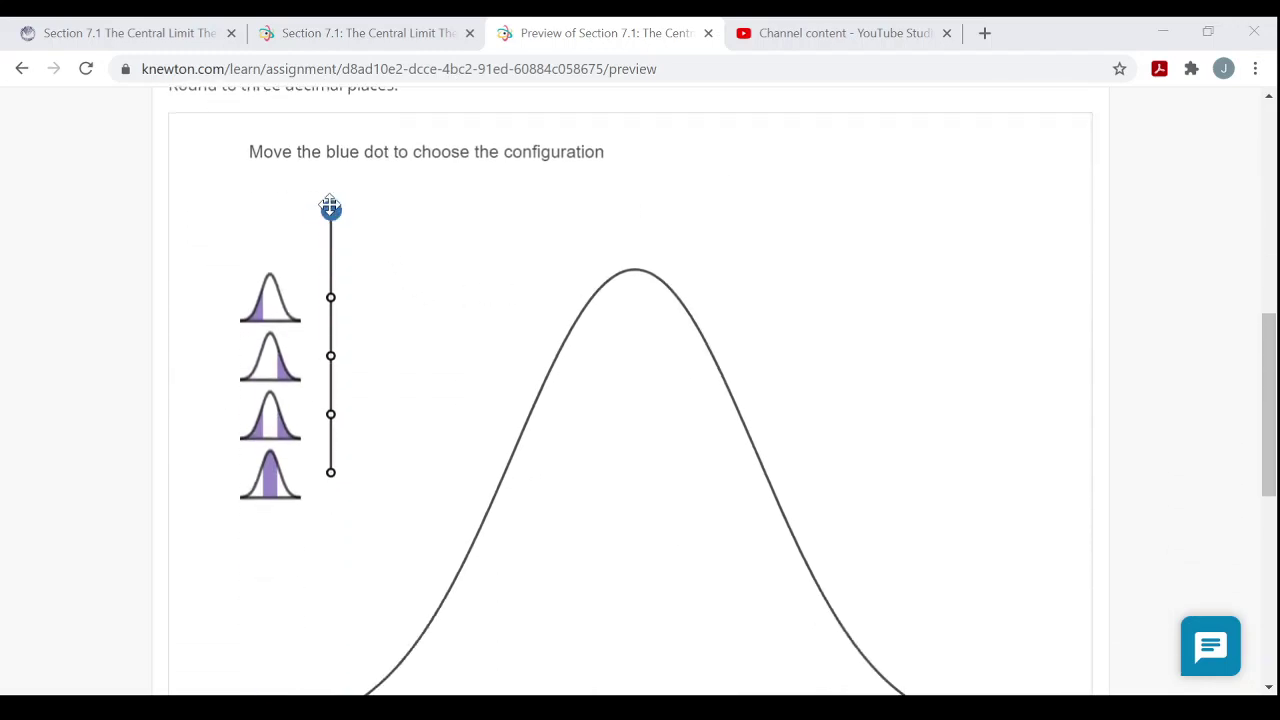
left_click(334, 293)
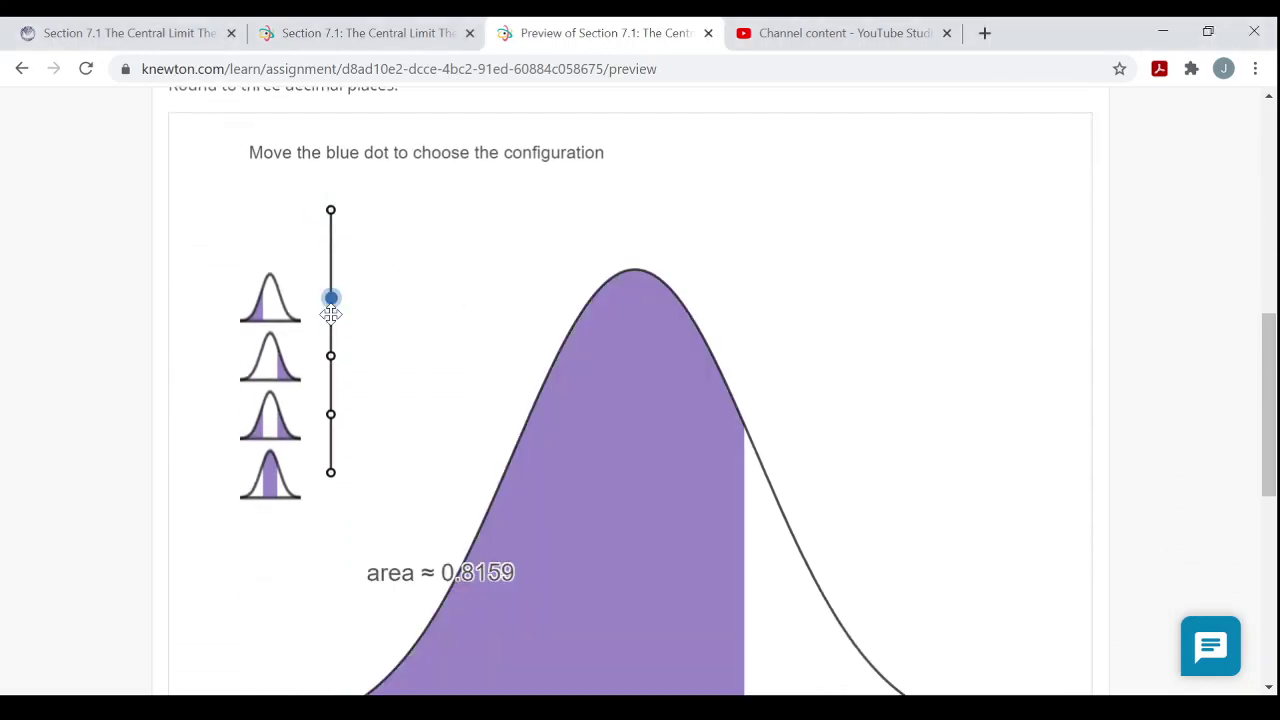
left_click_drag(332, 300, 331, 356)
scroll(600, 320, "down", 2)
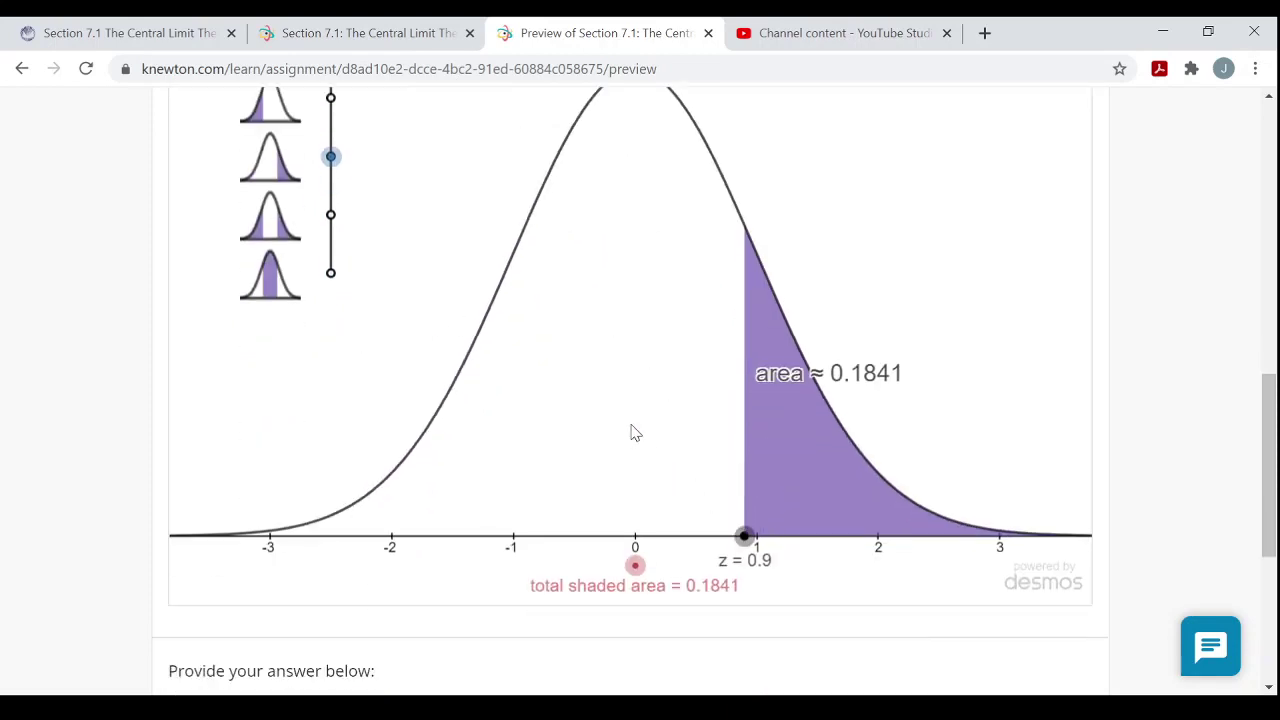
- Reread the blood pressure question's mean, standard deviation, sample size and numbered instructions against the graph's z-score slider
scroll(600, 438, "up", 3)
scroll(600, 437, "up", 2)
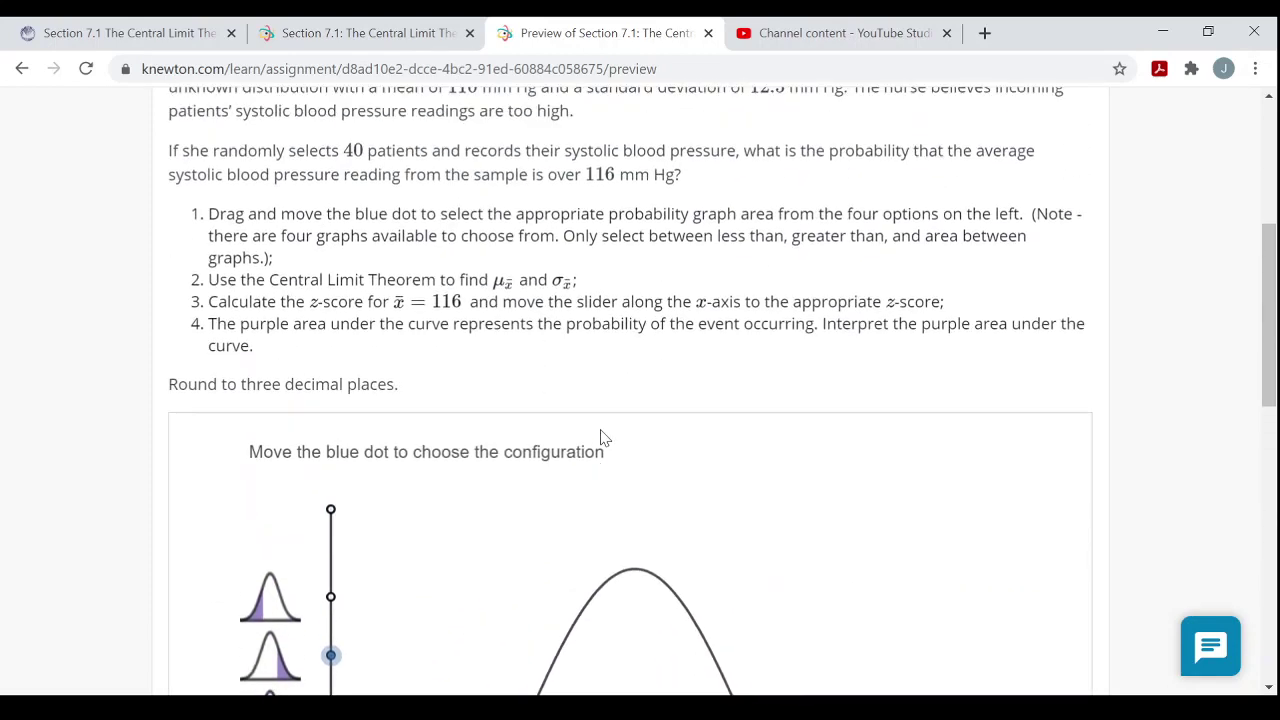
scroll(600, 437, "up", 1)
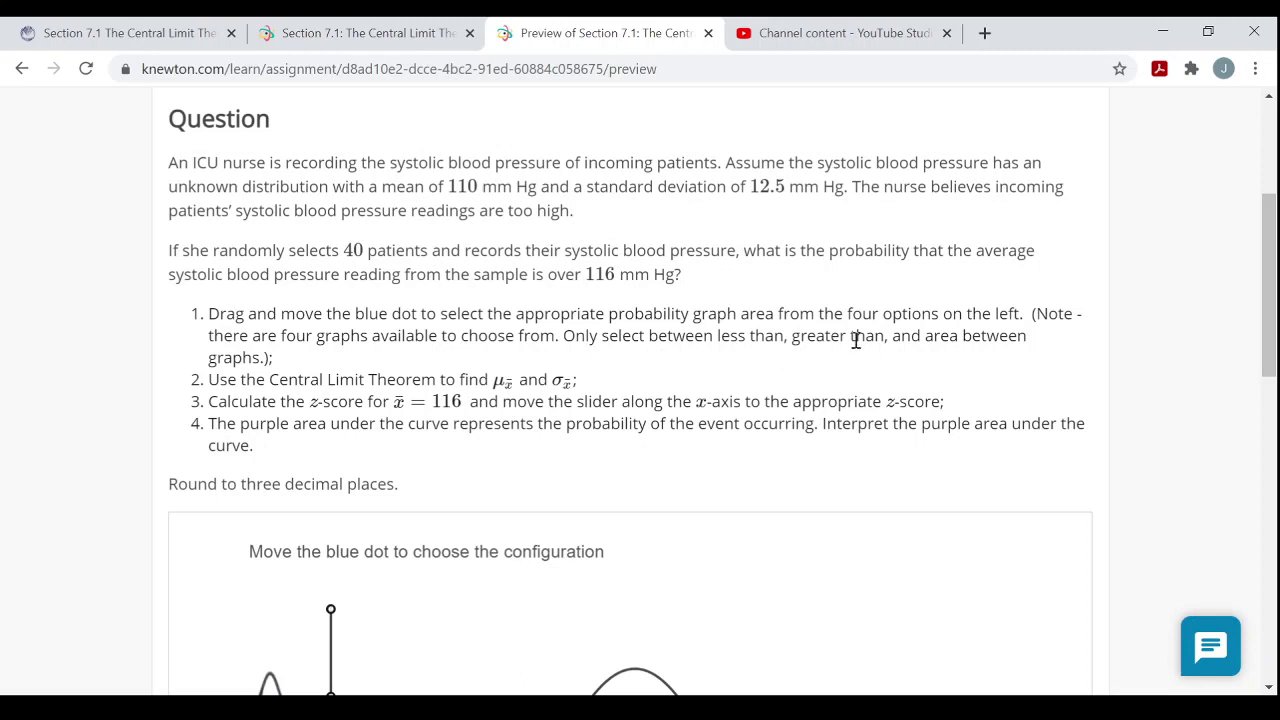
scroll(423, 335, "down", 1)
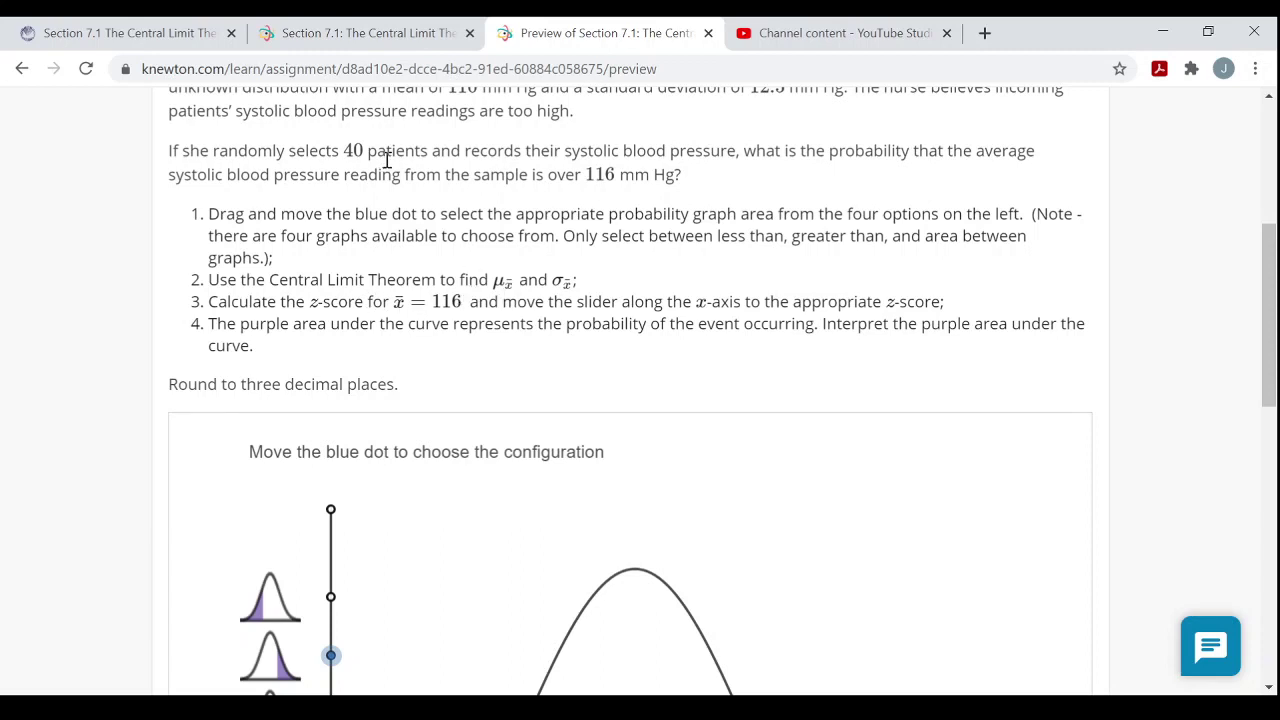
scroll(530, 303, "up", 1)
scroll(560, 295, "up", 1)
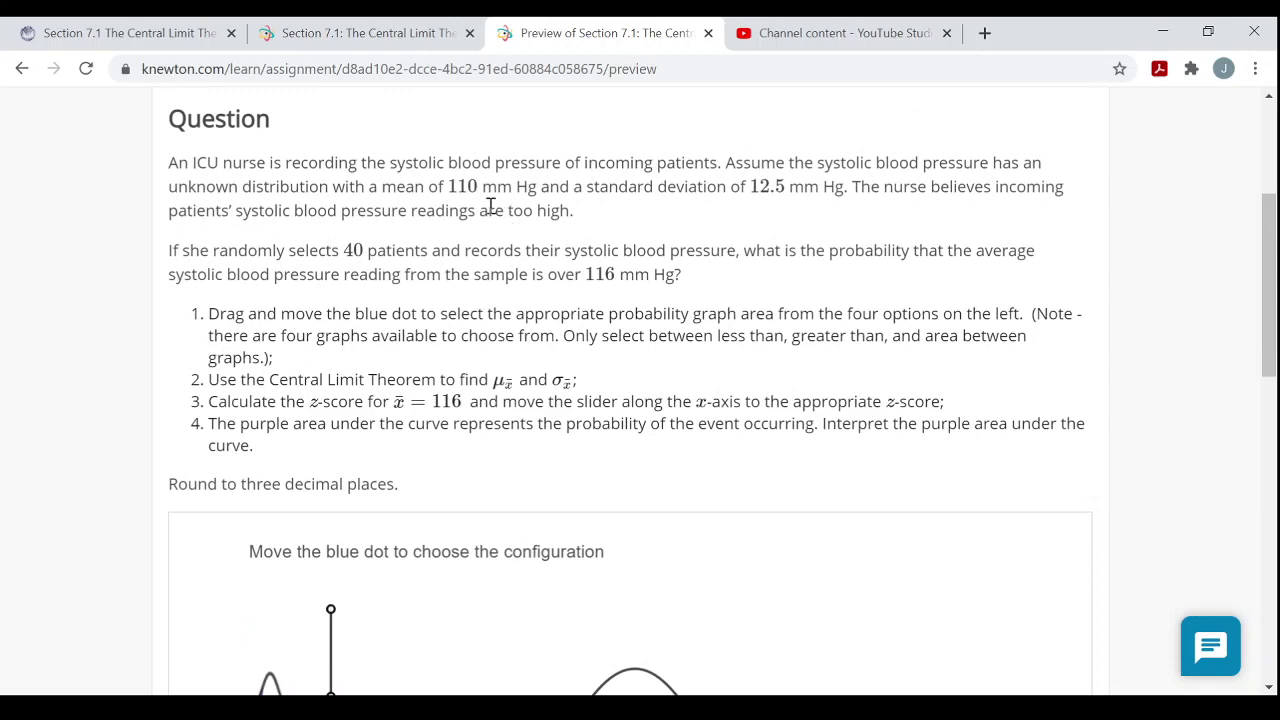
scroll(520, 250, "down", 1)
scroll(532, 270, "down", 7)
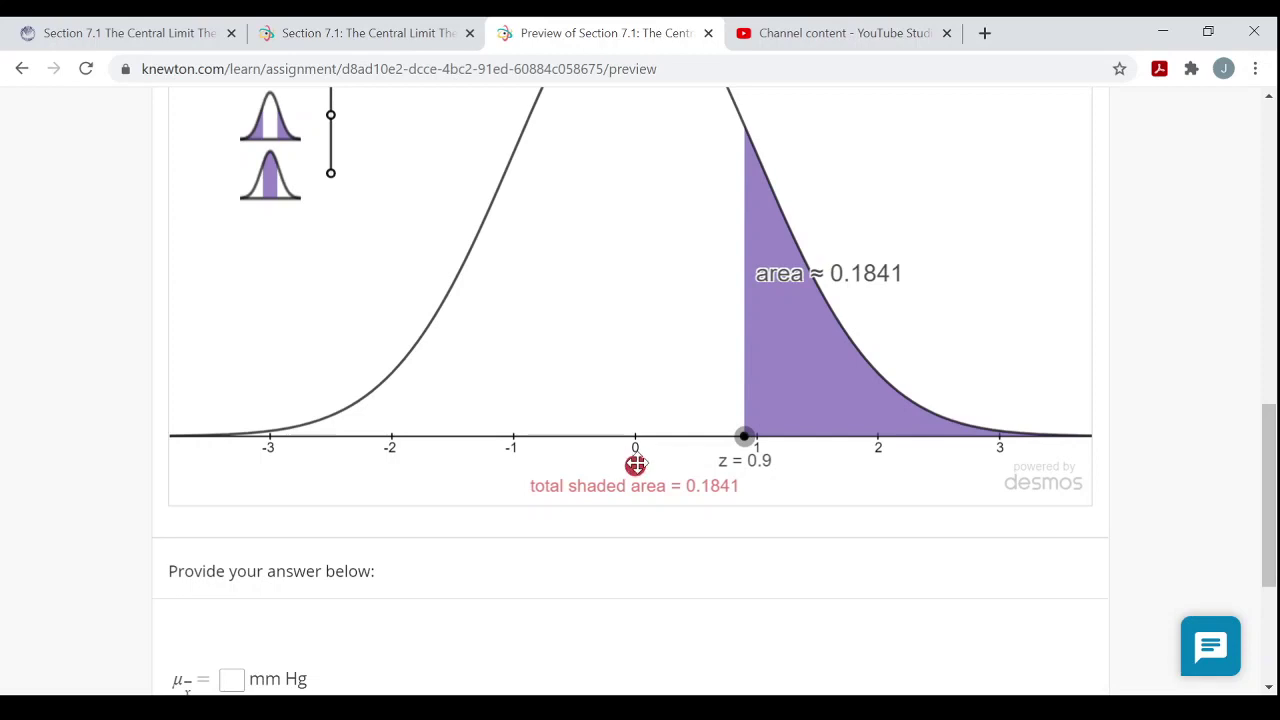
scroll(630, 425, "up", 1)
scroll(630, 425, "up", 3)
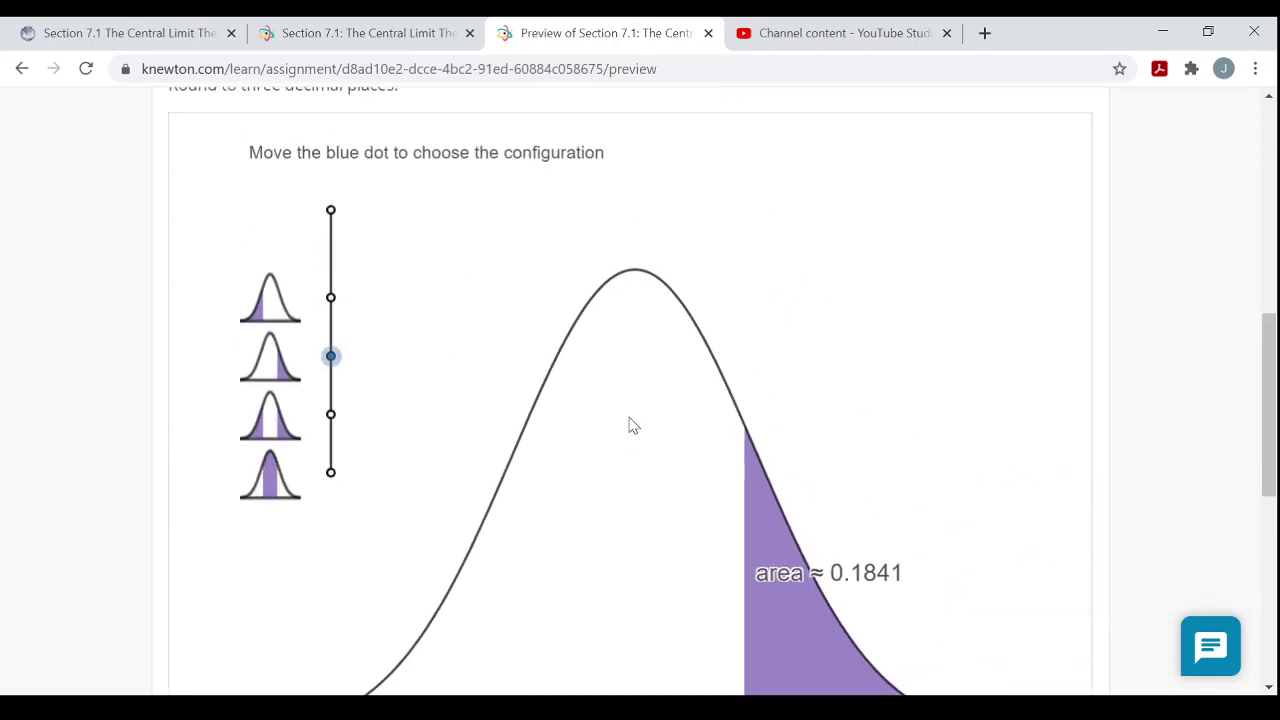
scroll(630, 425, "up", 3)
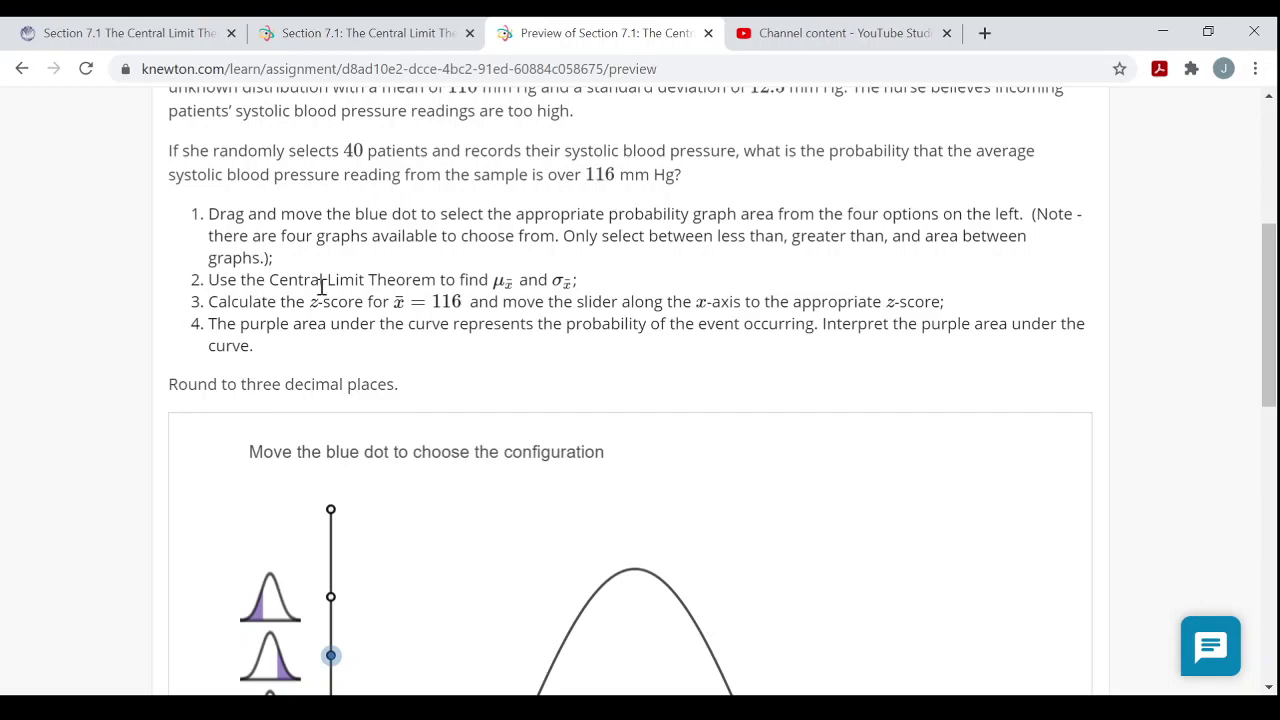
scroll(572, 289, "up", 1)
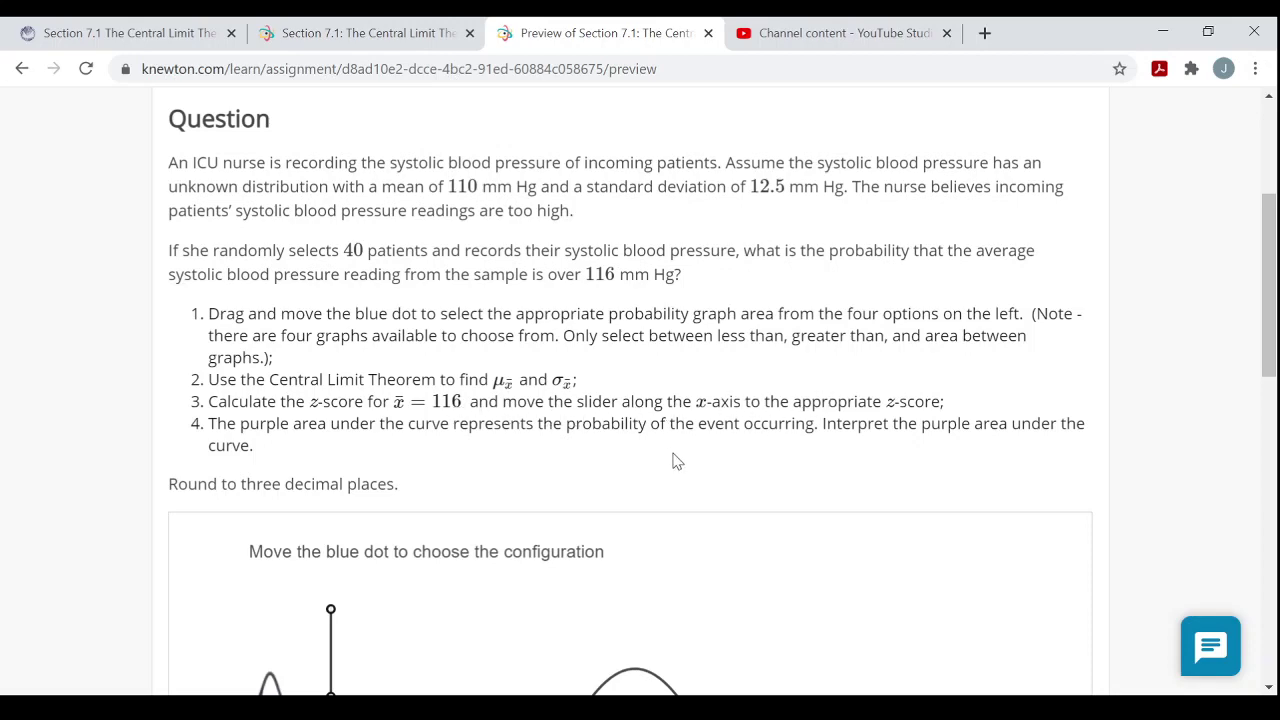
- Enter 110 mm Hg as the mean of the sample means in the blood pressure question
scroll(676, 460, "down", 7)
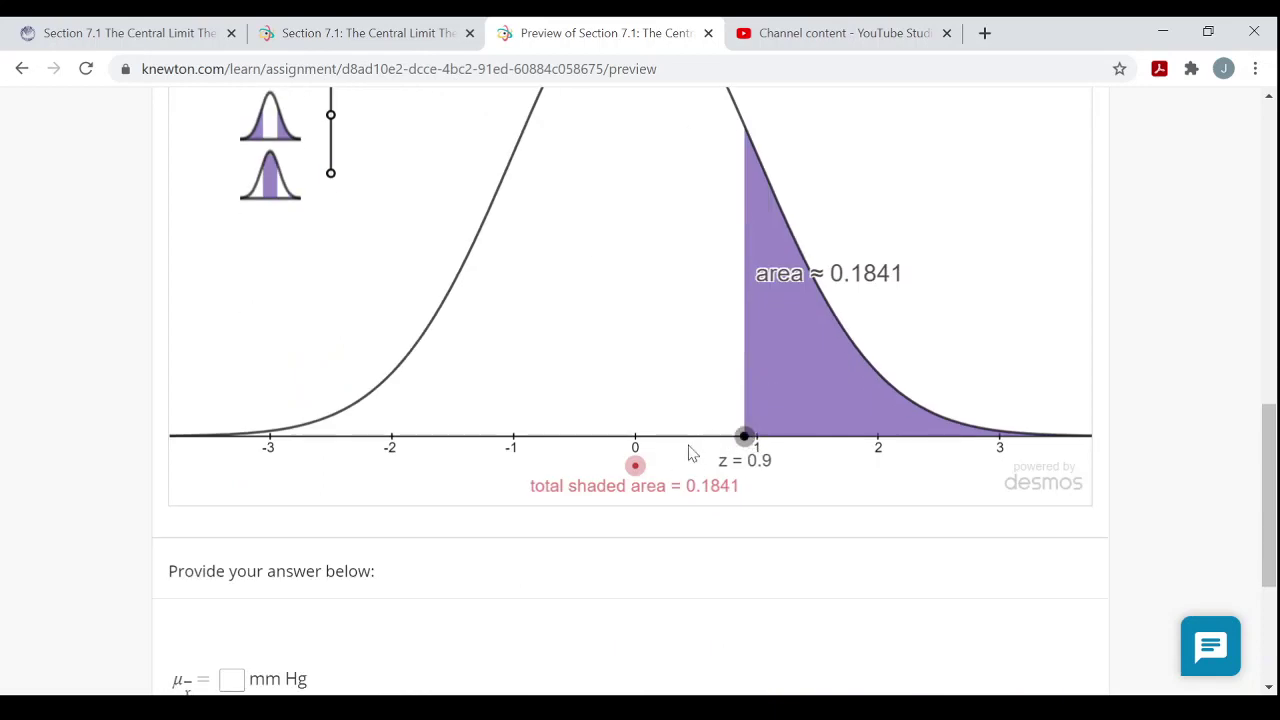
scroll(688, 453, "down", 3)
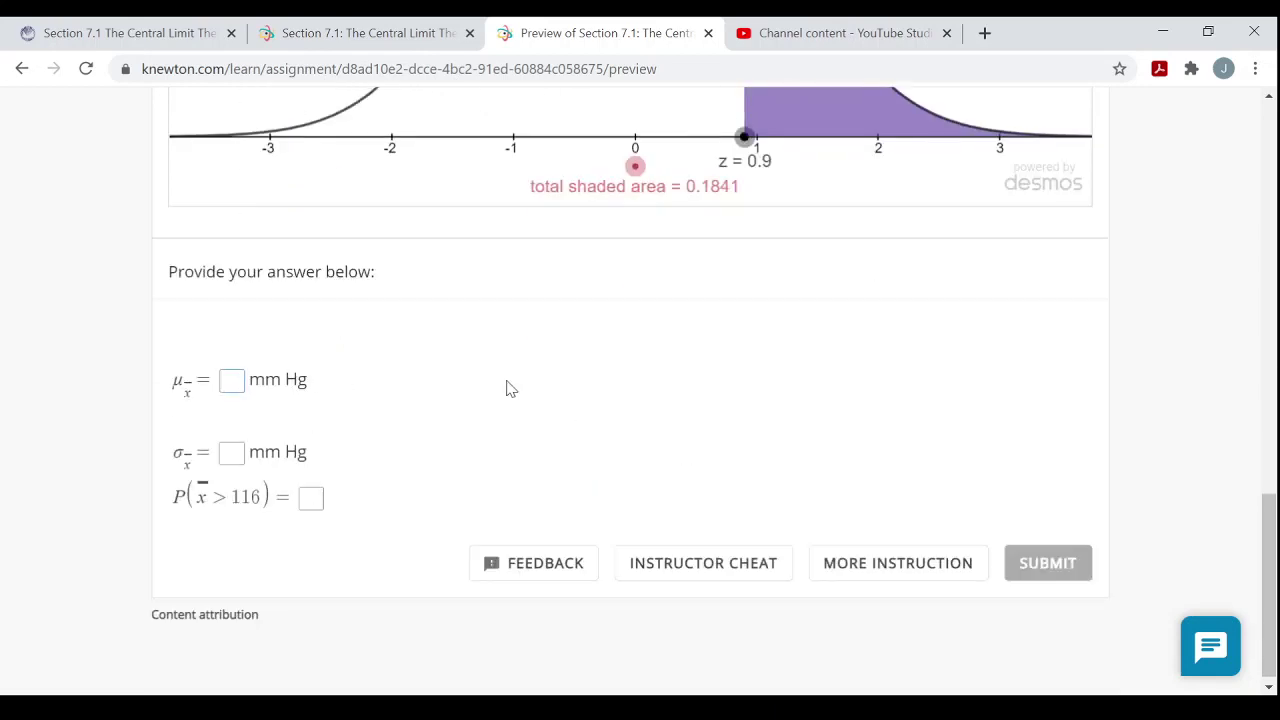
scroll(508, 388, "up", 10)
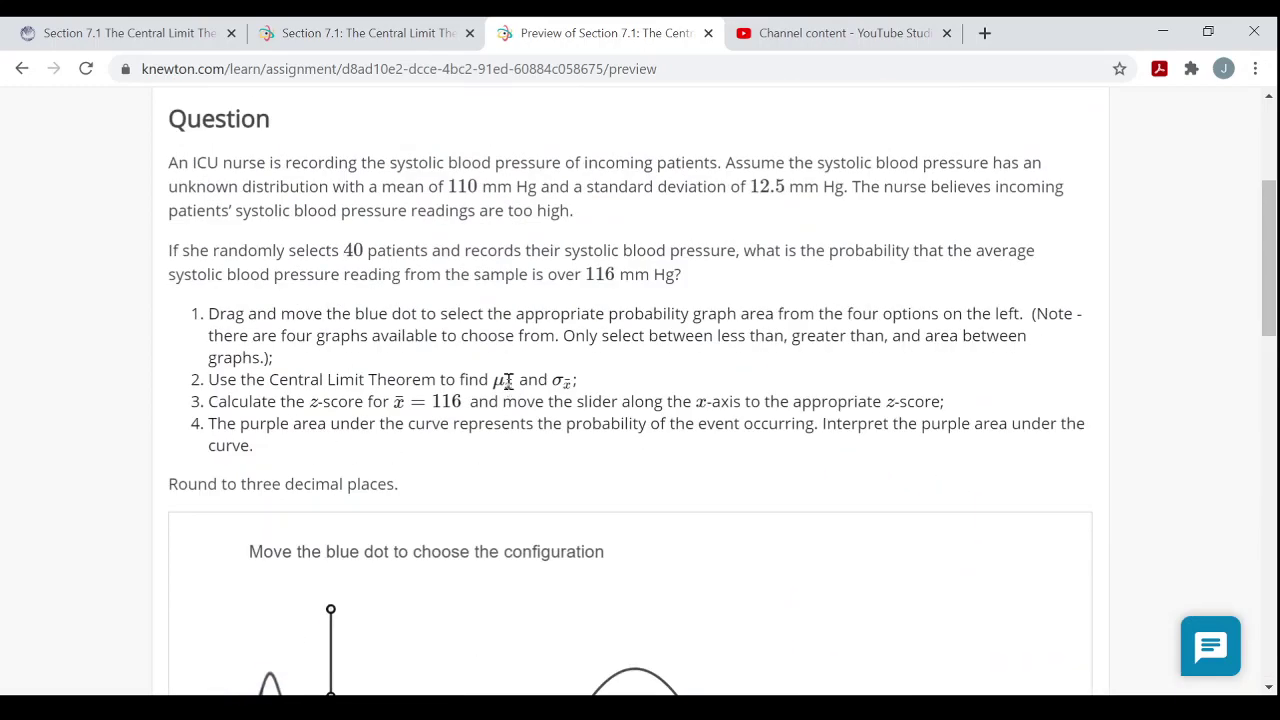
scroll(508, 383, "down", 10)
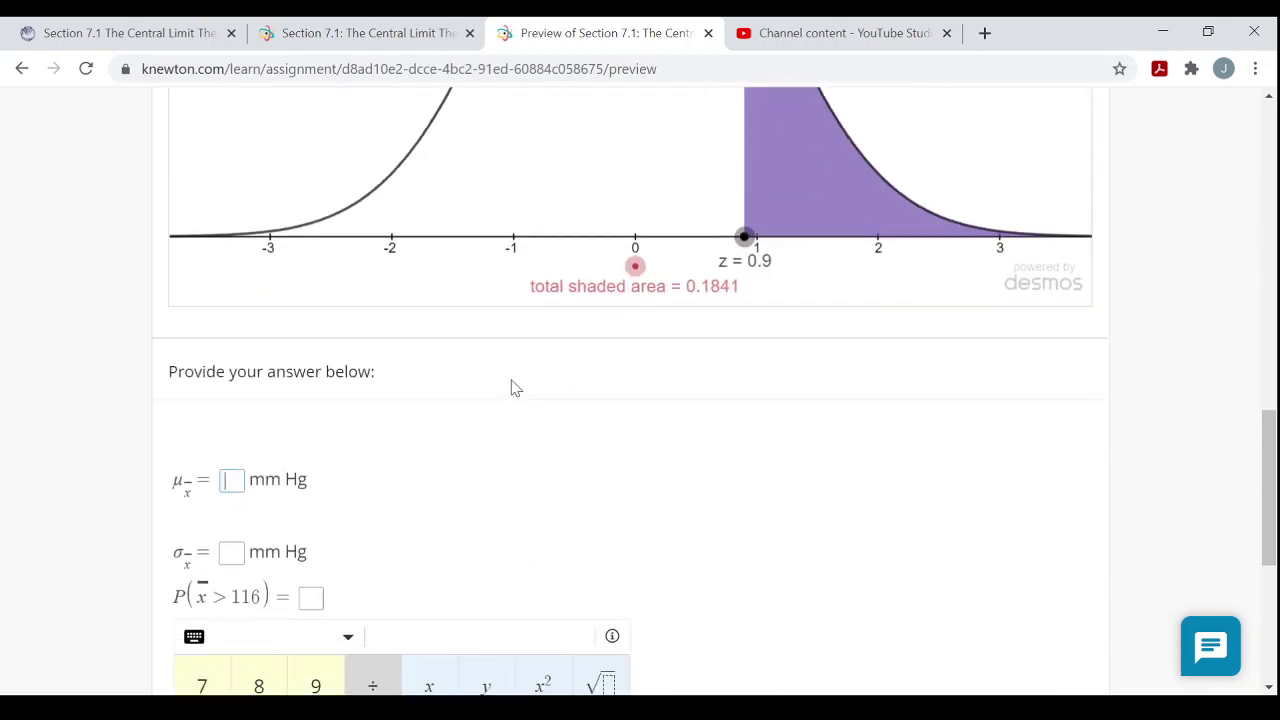
type("110")
scroll(514, 386, "down", 1)
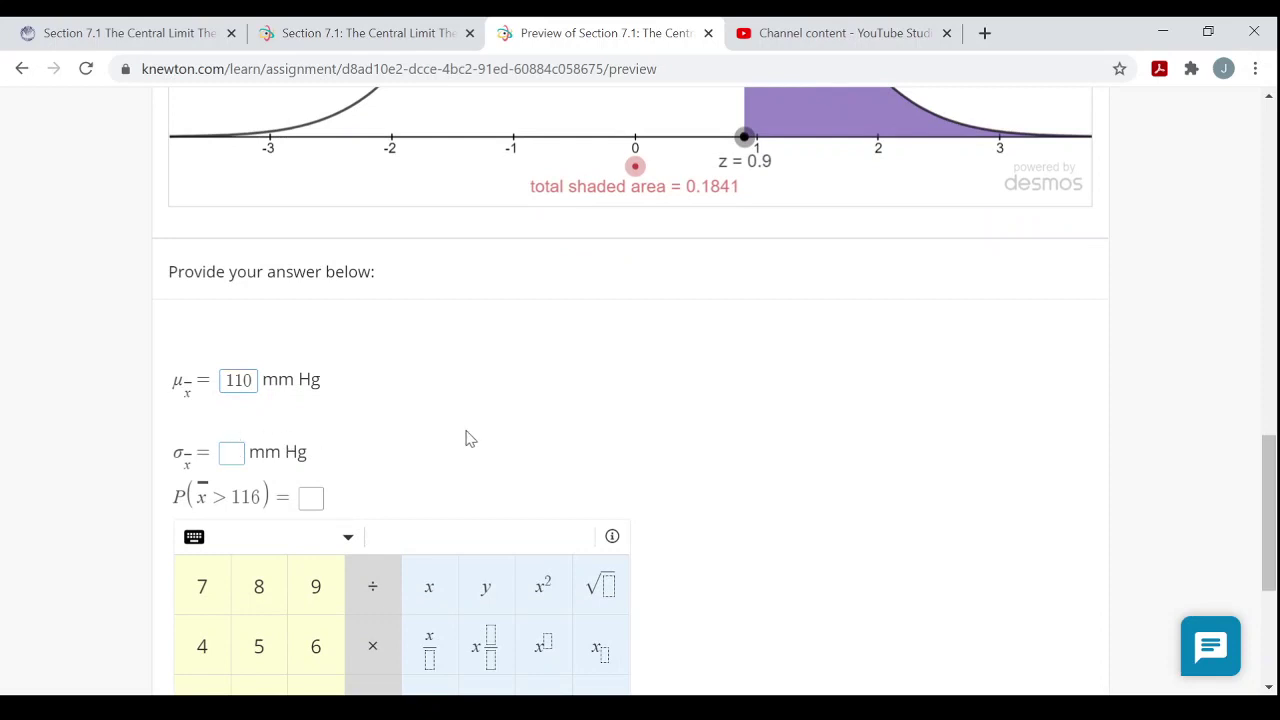
- Review the question's standard deviation and sample size, then switch to the TI-84 Plus calculator and compute 12.5/√40
scroll(465, 438, "up", 7)
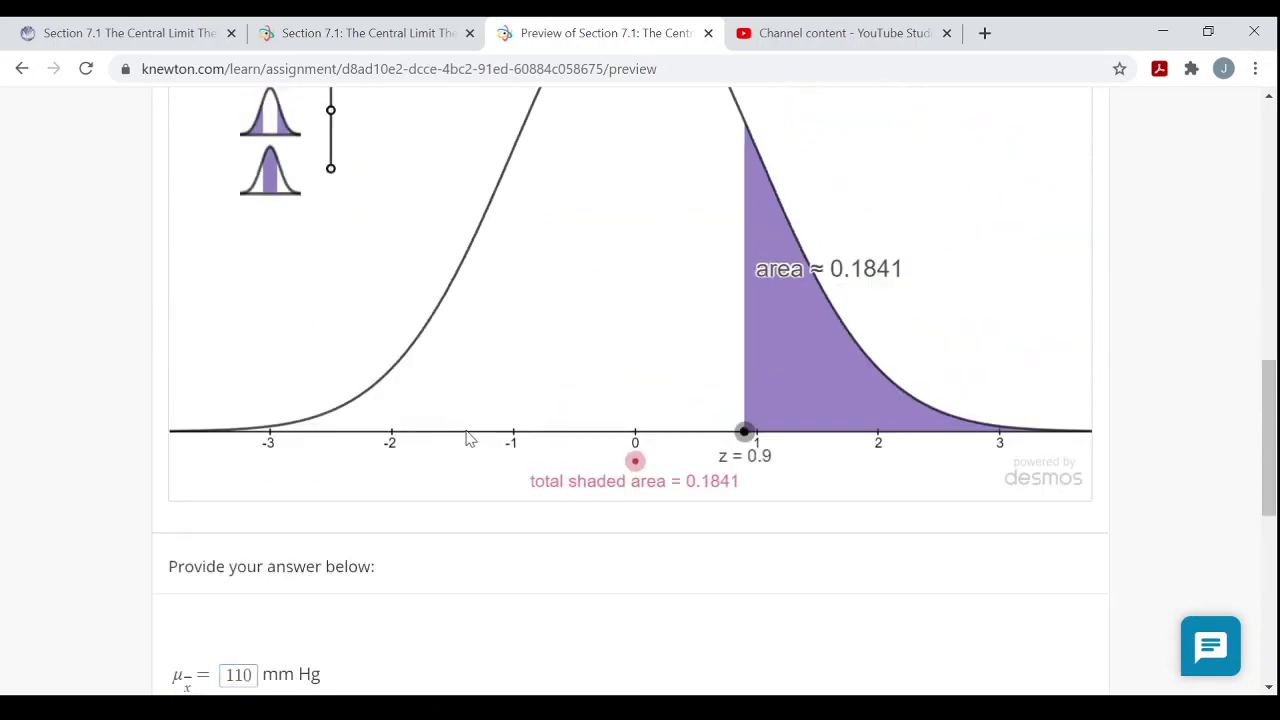
scroll(465, 438, "up", 1)
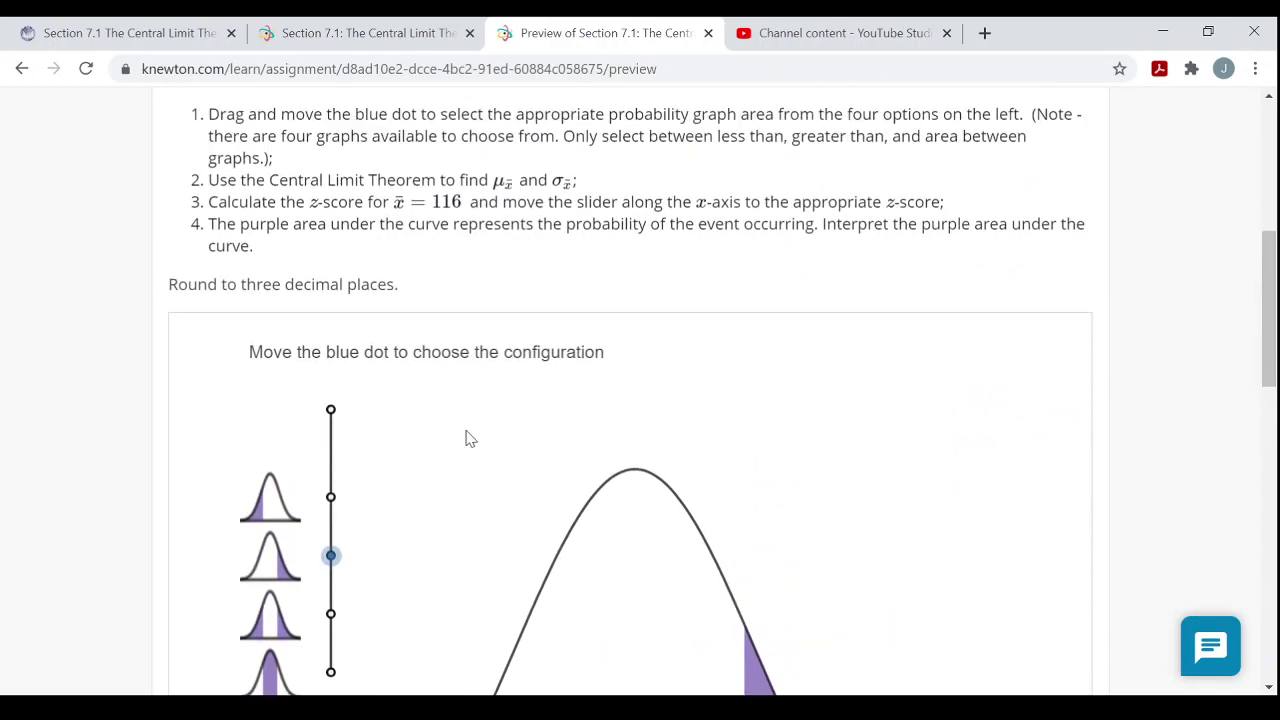
scroll(465, 438, "up", 3)
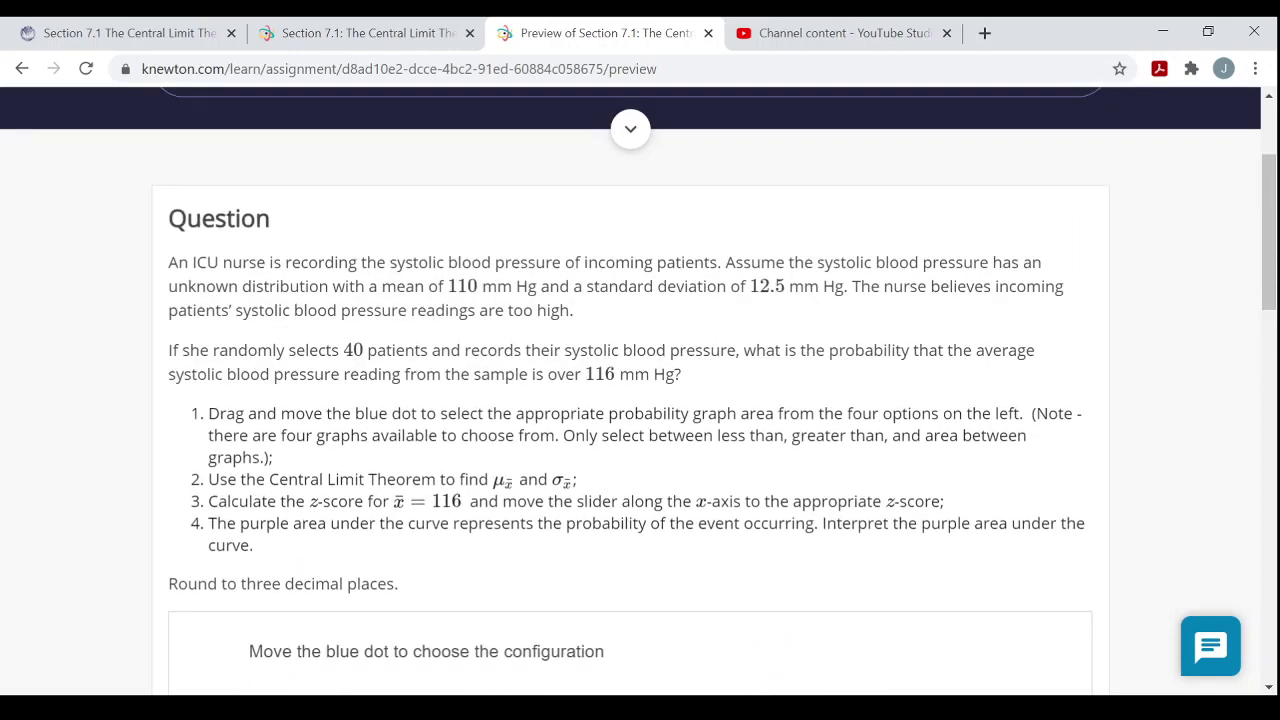
key("alt+Tab")
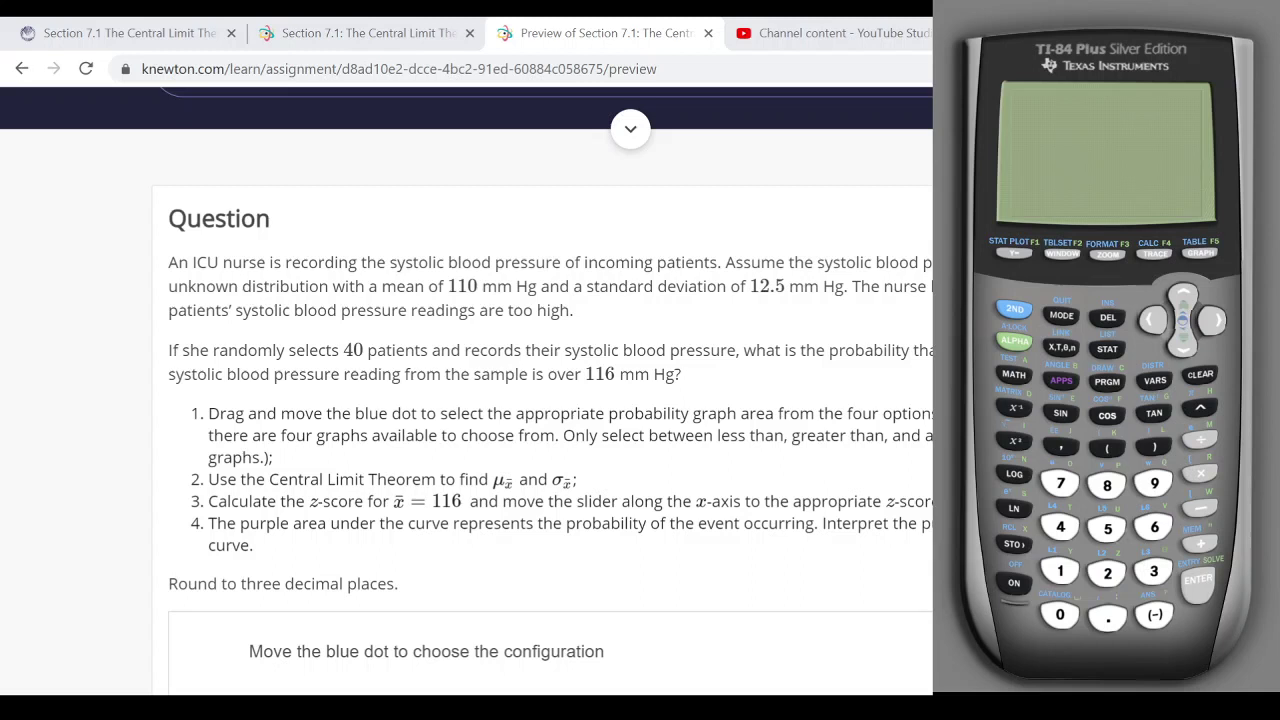
left_click(1016, 584)
left_click(1060, 572)
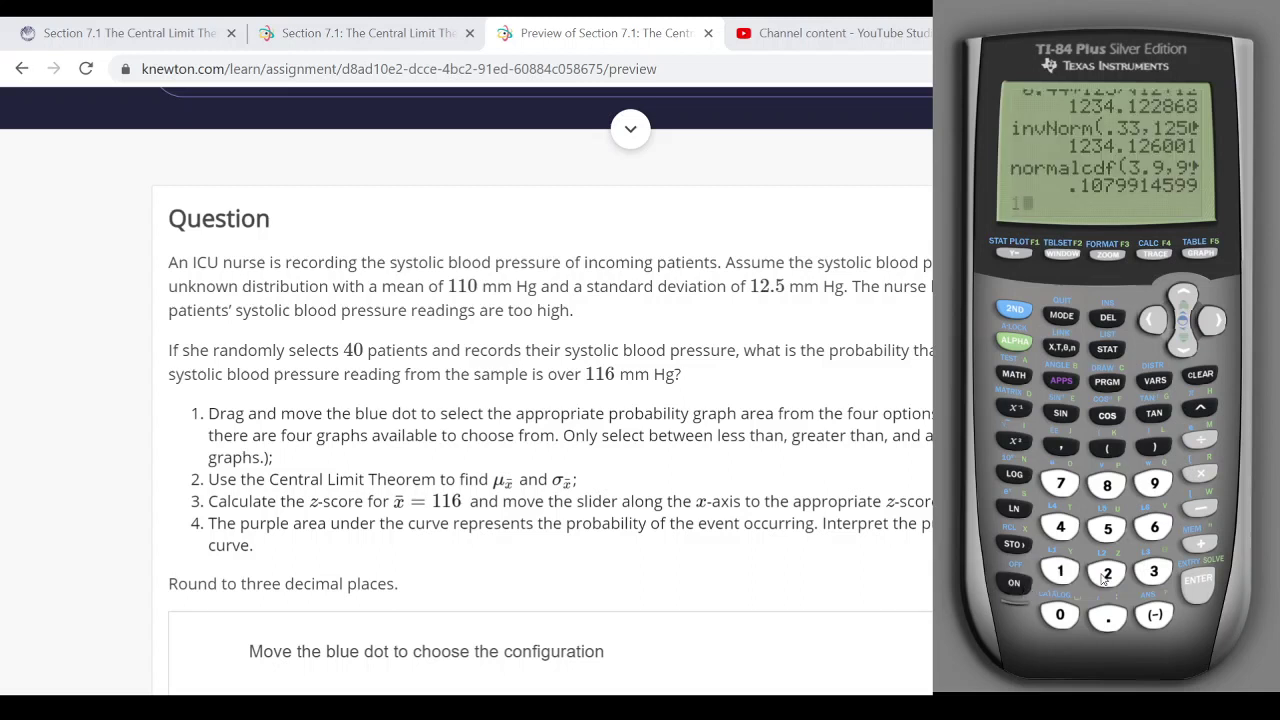
left_click(1108, 574)
left_click(1108, 618)
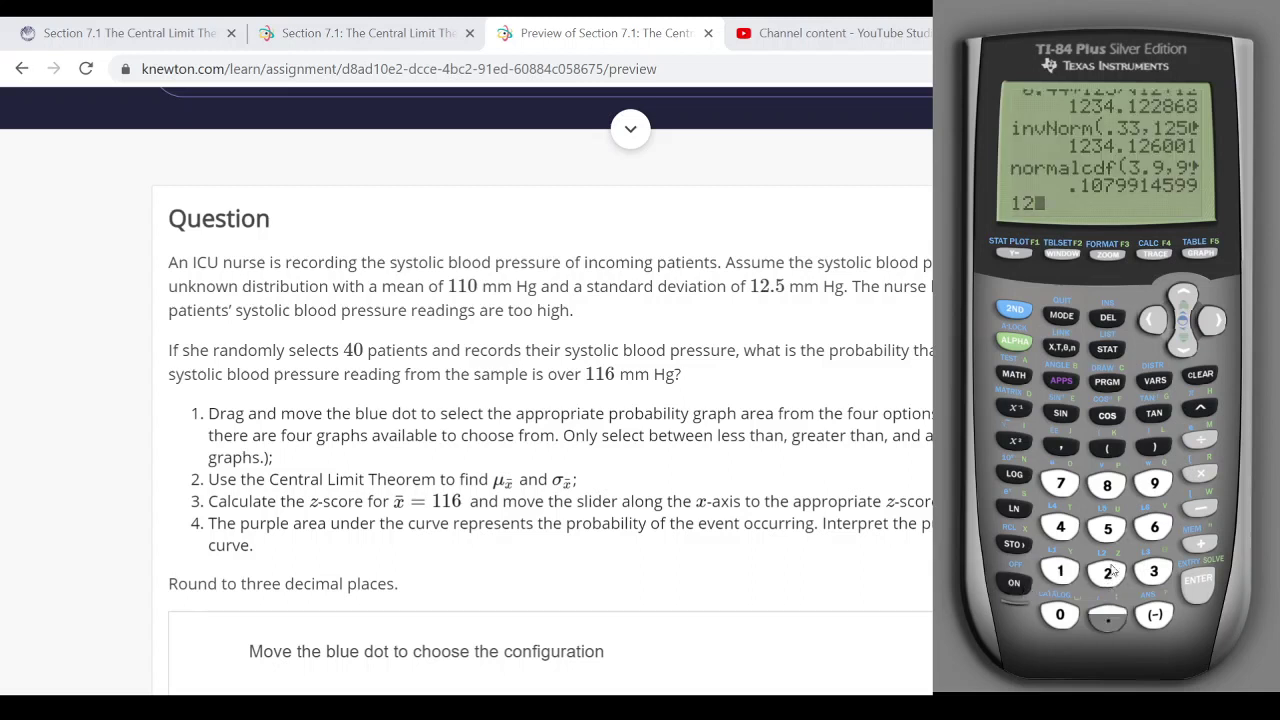
left_click(1110, 528)
left_click(1199, 441)
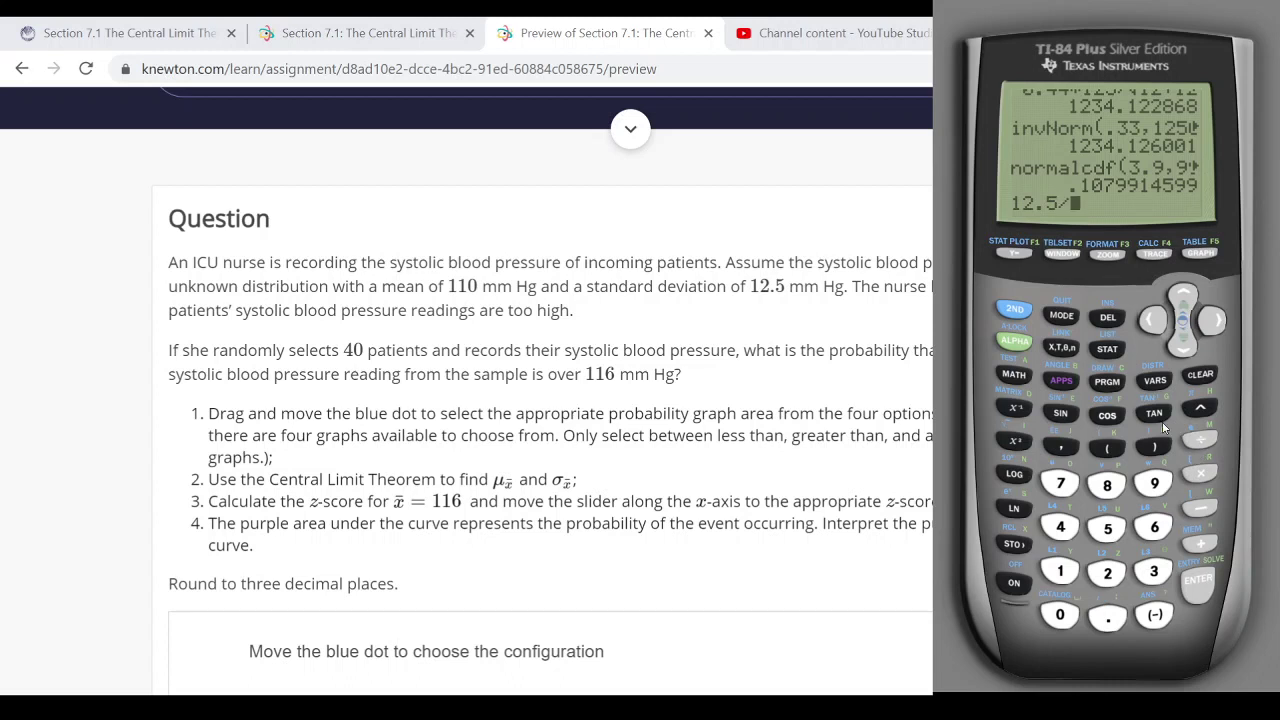
left_click(1016, 312)
left_click(1014, 441)
left_click(1060, 527)
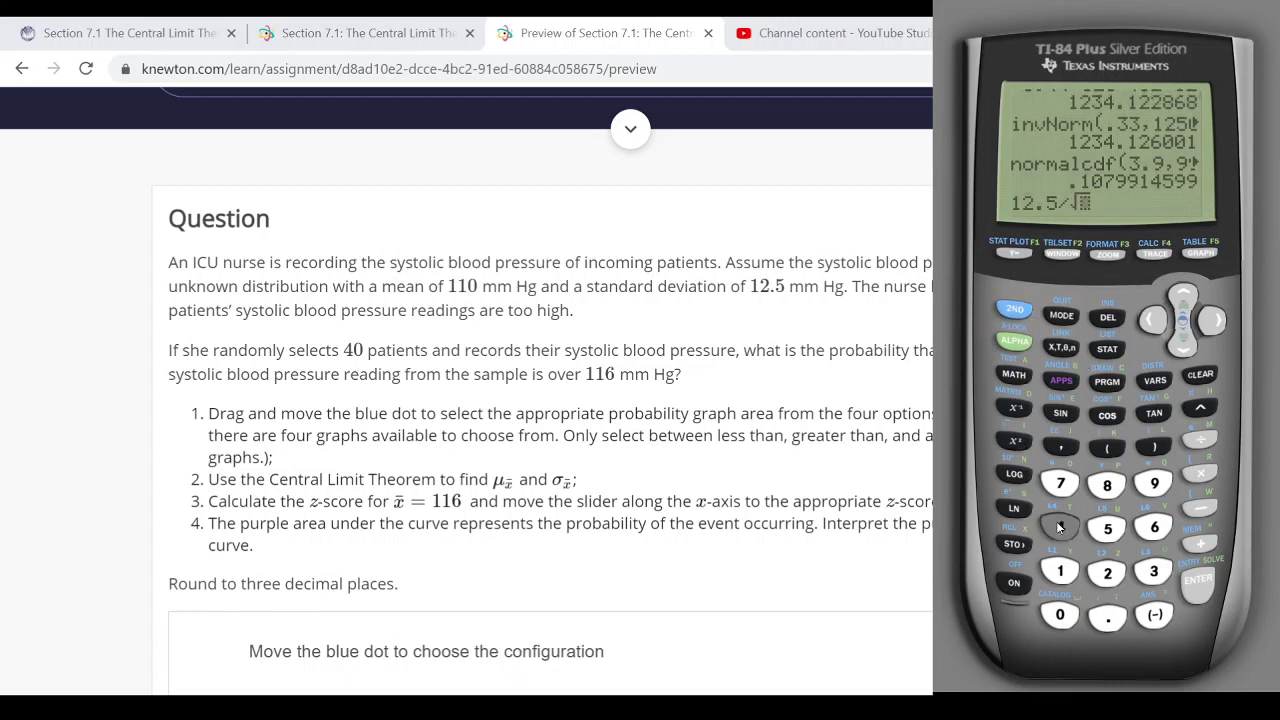
left_click(1061, 615)
left_click(1203, 577)
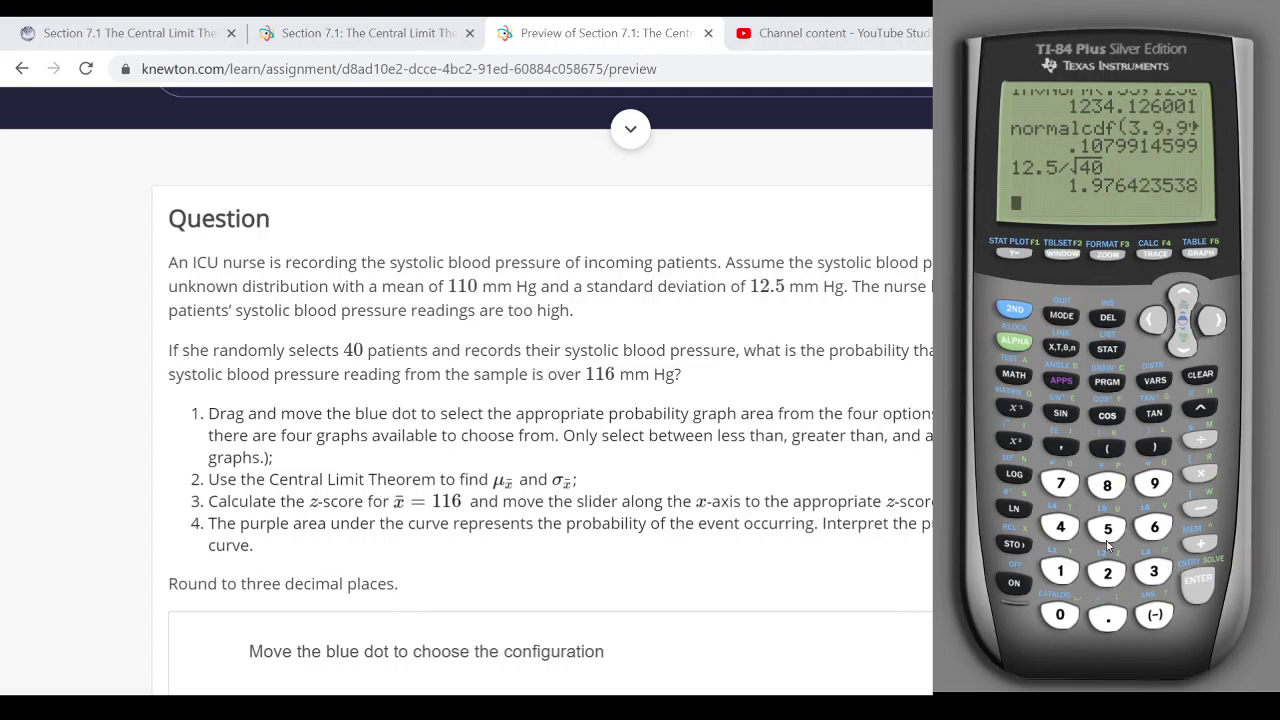
- Enter 1.976 mm Hg as the standard deviation of the sample means in the blood pressure question
scroll(551, 437, "down", 14)
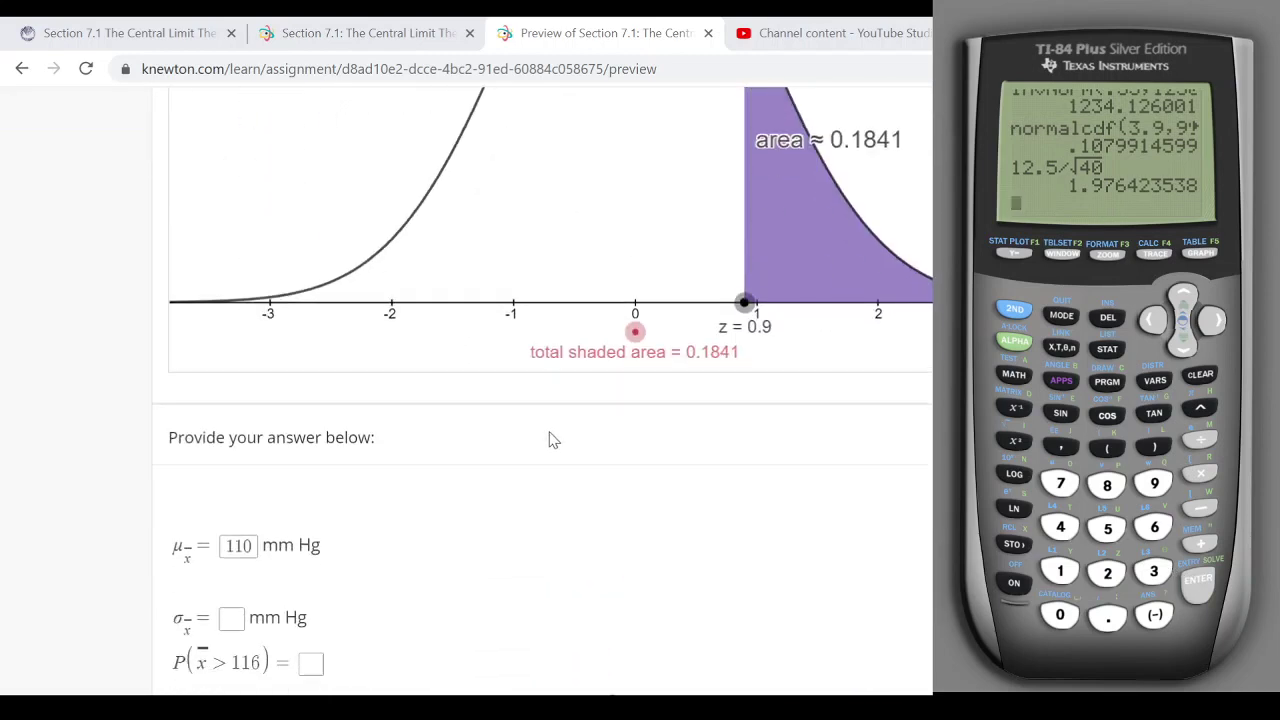
left_click(233, 253)
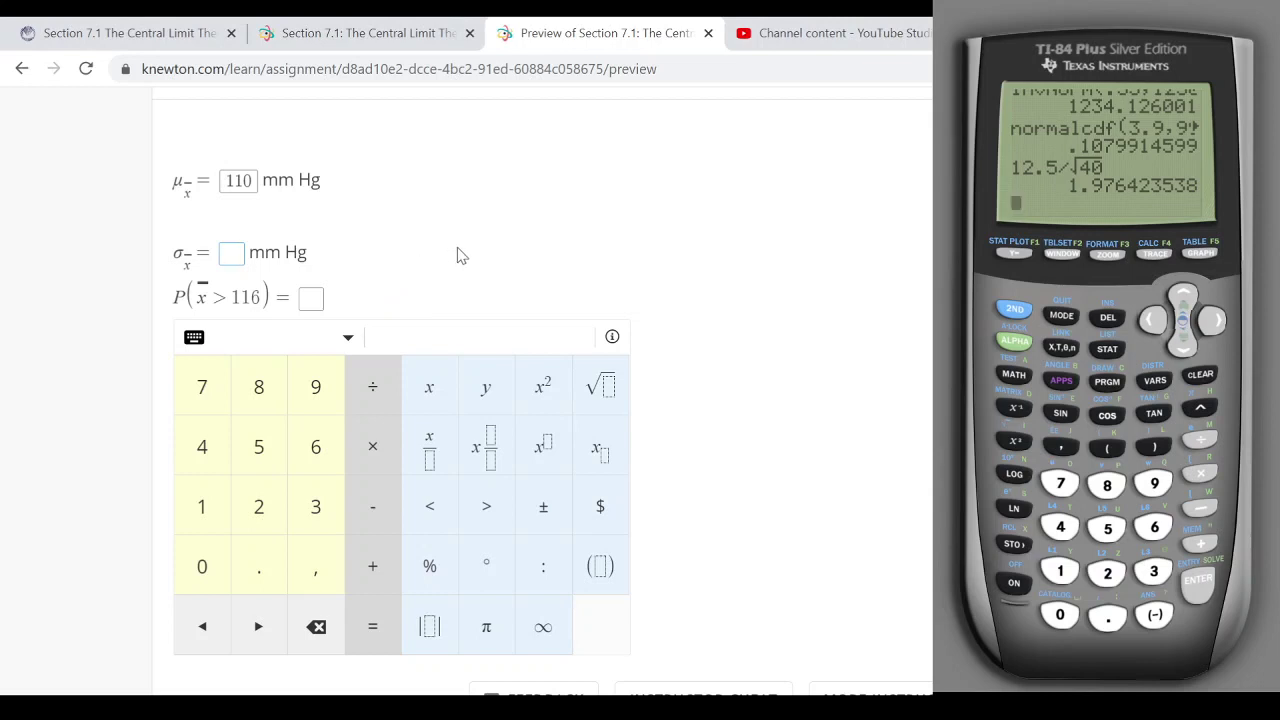
type("1.976")
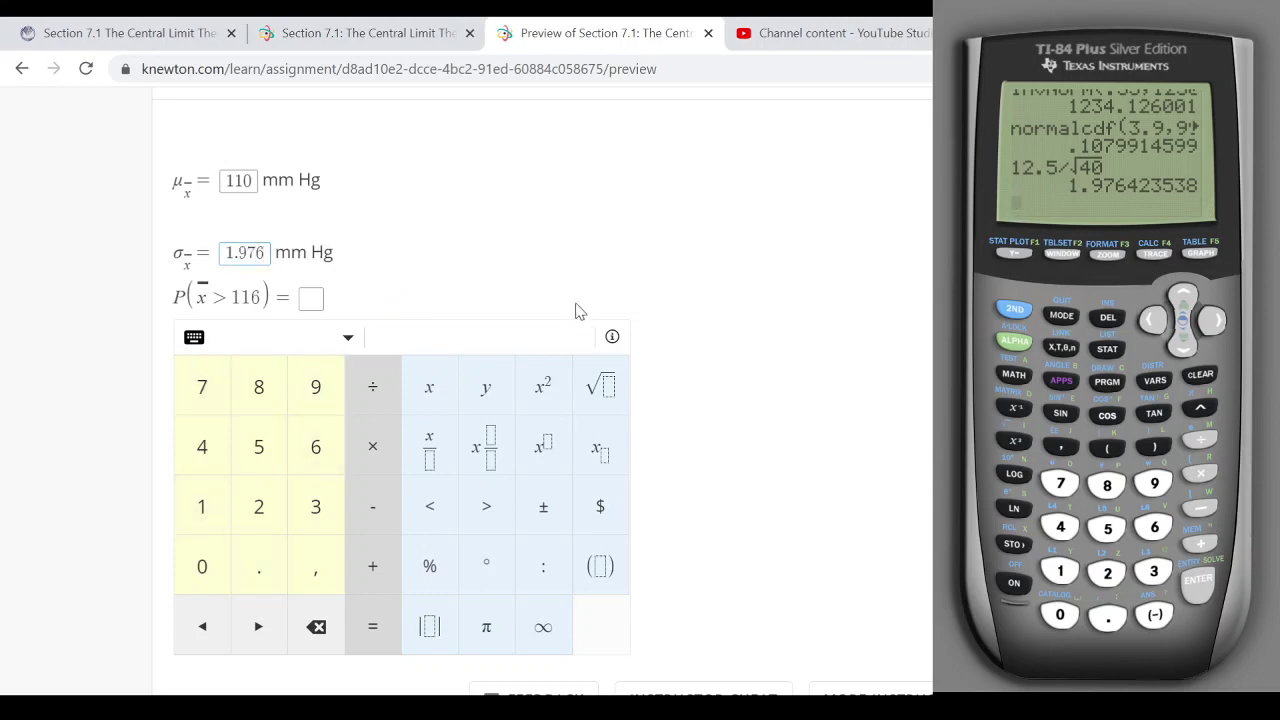
- Calculate the z-score's numerator, 116-110, on the TI-84 Plus
scroll(577, 310, "up", 1)
scroll(577, 310, "up", 1)
scroll(563, 403, "up", 4)
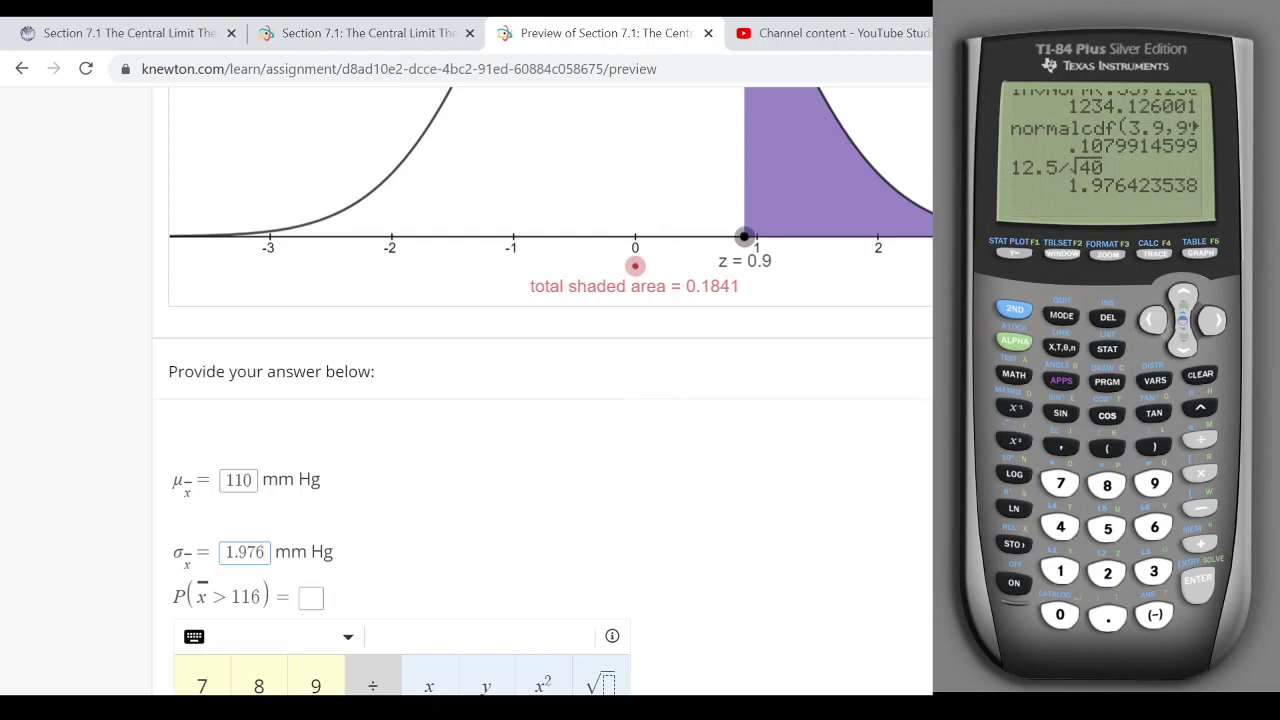
left_click(1060, 571)
left_click(1060, 571)
left_click(1158, 530)
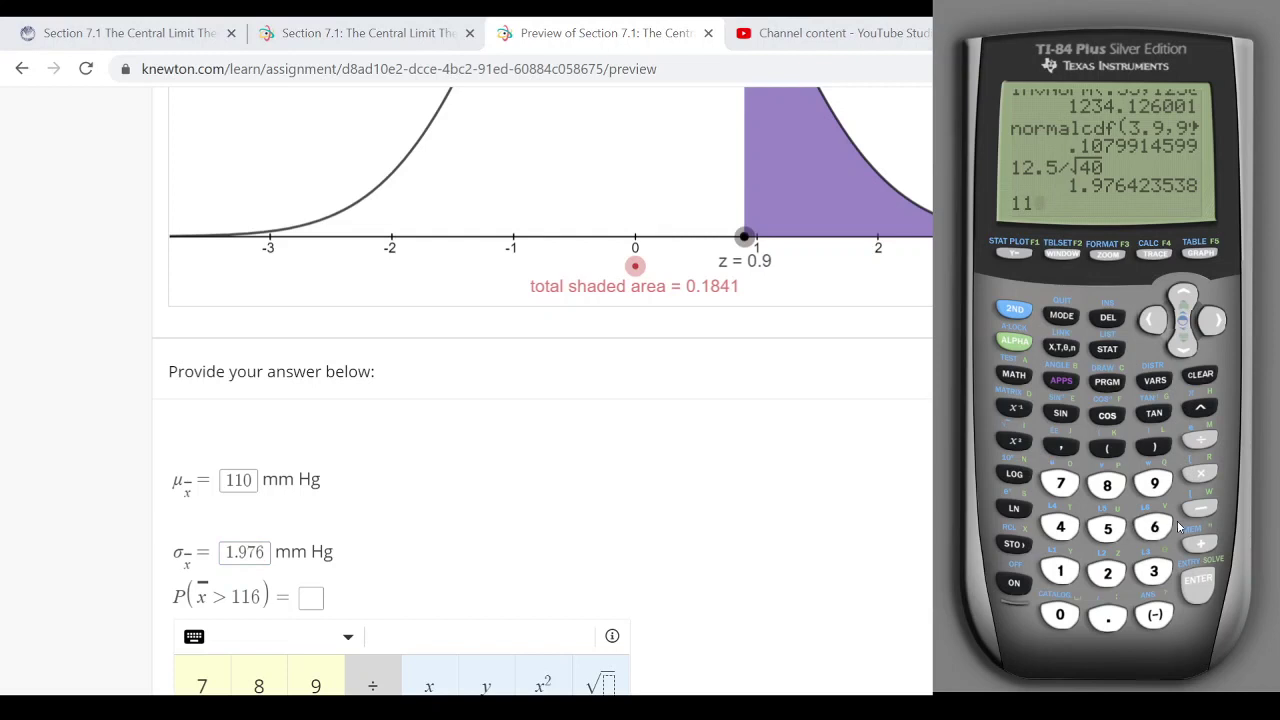
left_click(1064, 570)
left_click(1064, 571)
left_click(1060, 614)
left_click(1198, 585)
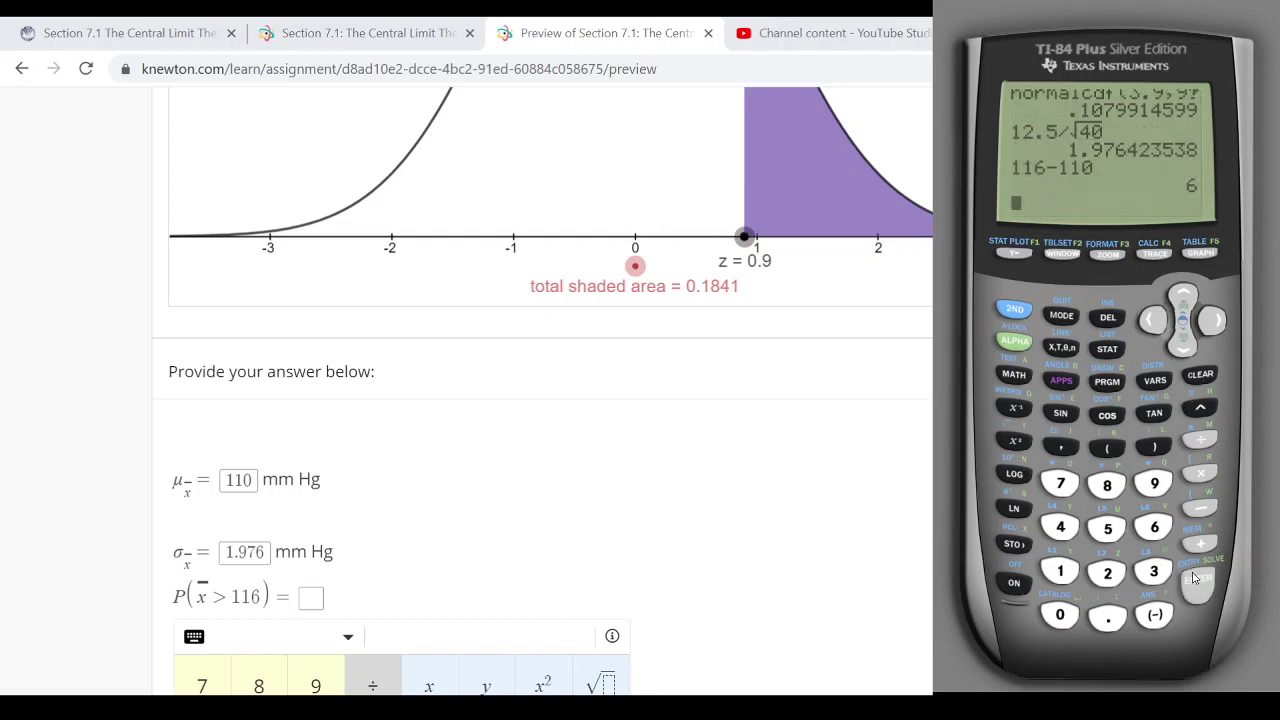
- Divide the difference by the rounded standard deviation 1.976 to get the z-score for 116 mm Hg
left_click(1200, 441)
left_click(1060, 571)
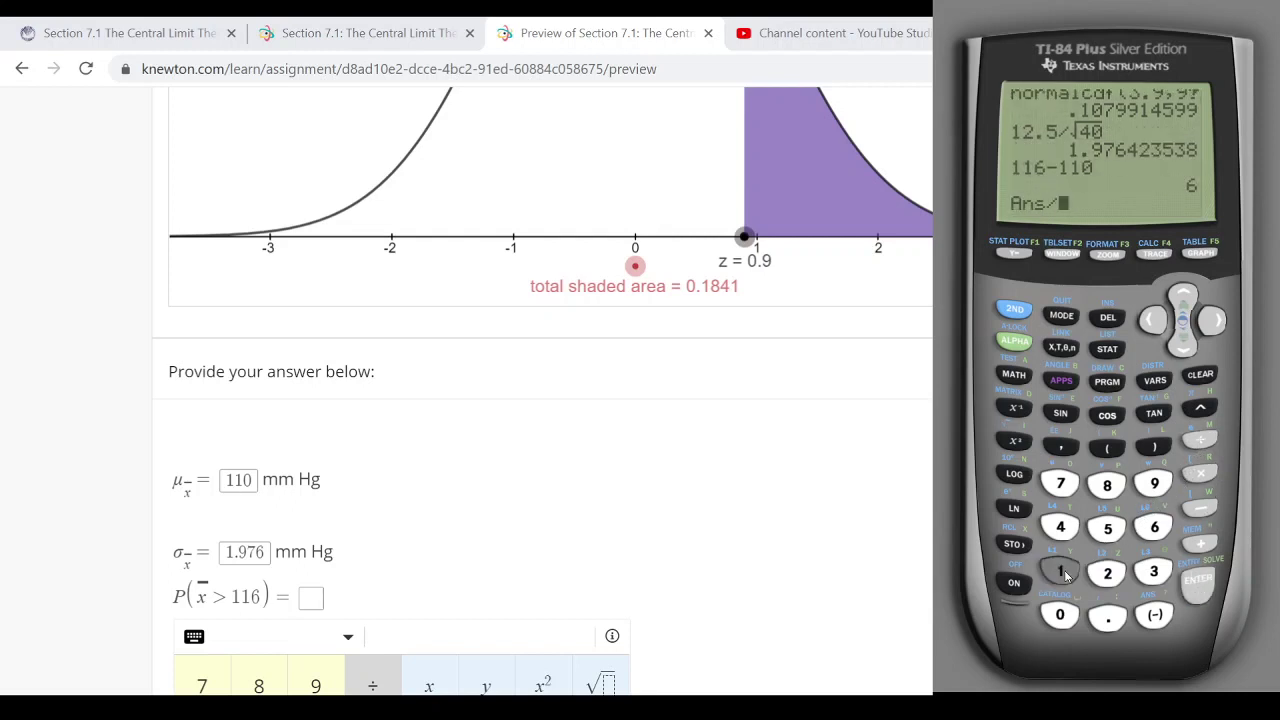
left_click(1107, 617)
left_click(1154, 484)
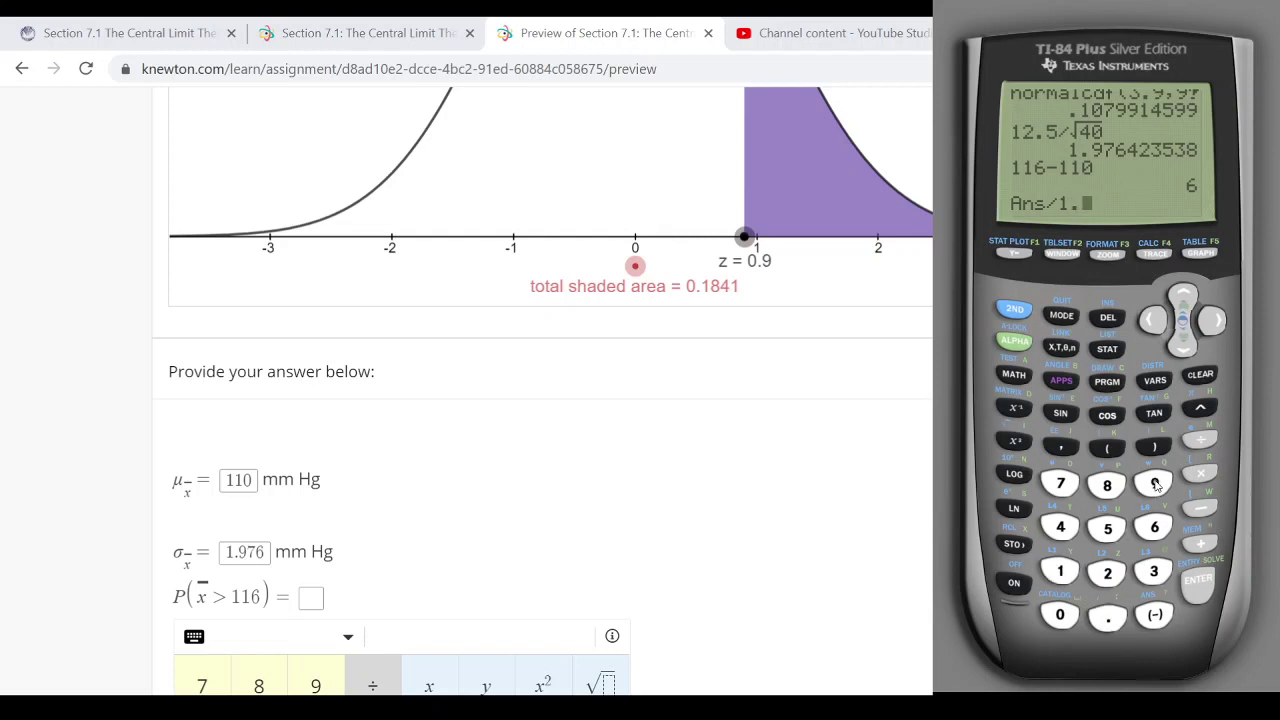
left_click(1060, 484)
left_click(1155, 528)
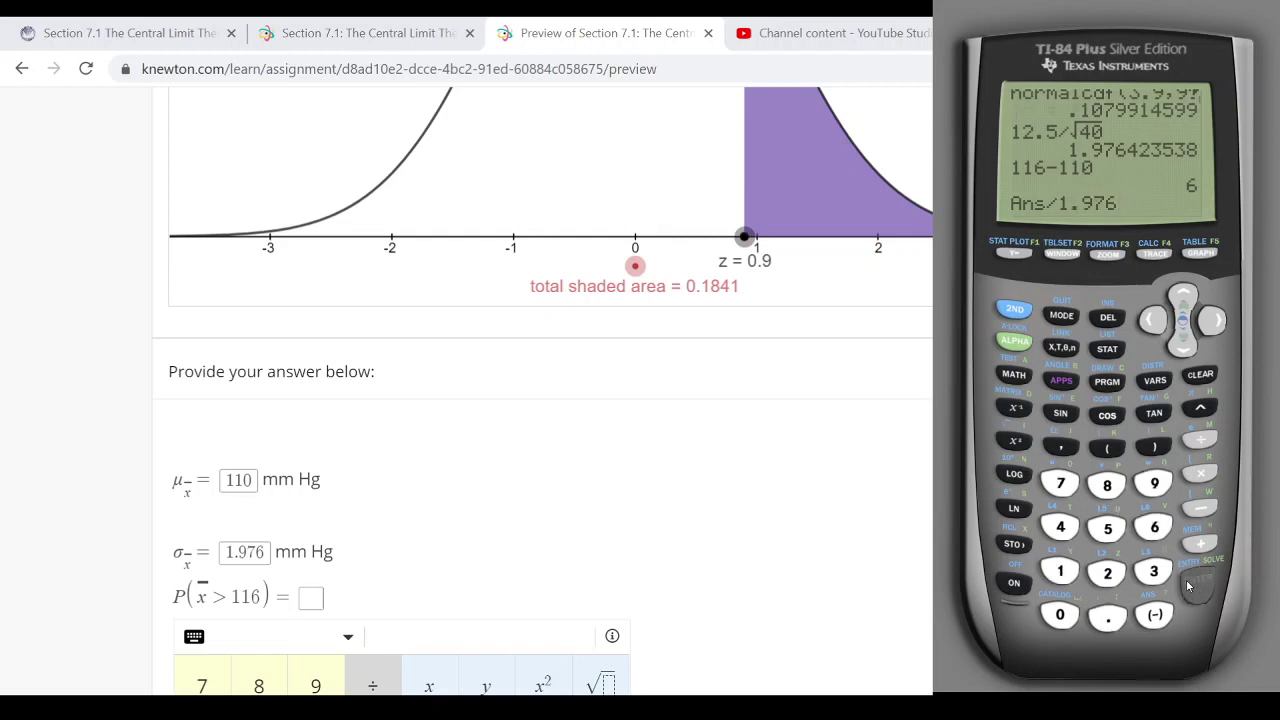
left_click(1198, 582)
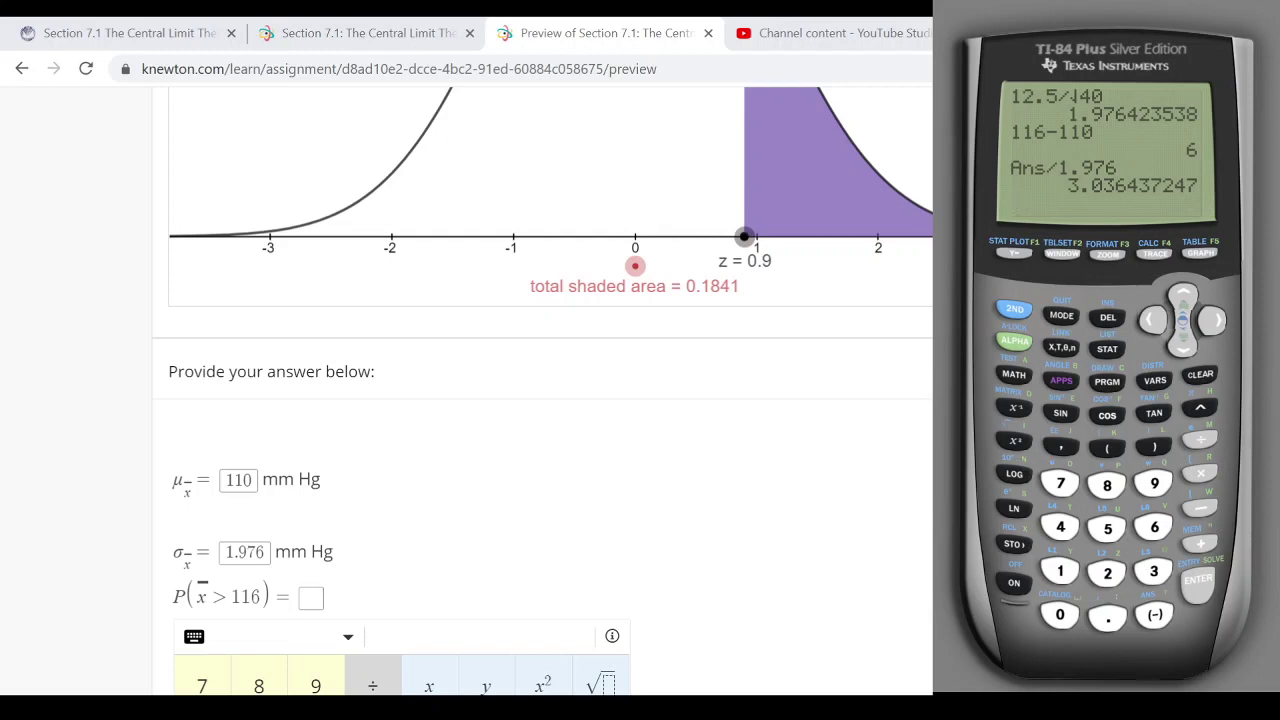
- Move the interactive normal curve's z-score slider along the axis to just above 3
scroll(595, 380, "up", 1)
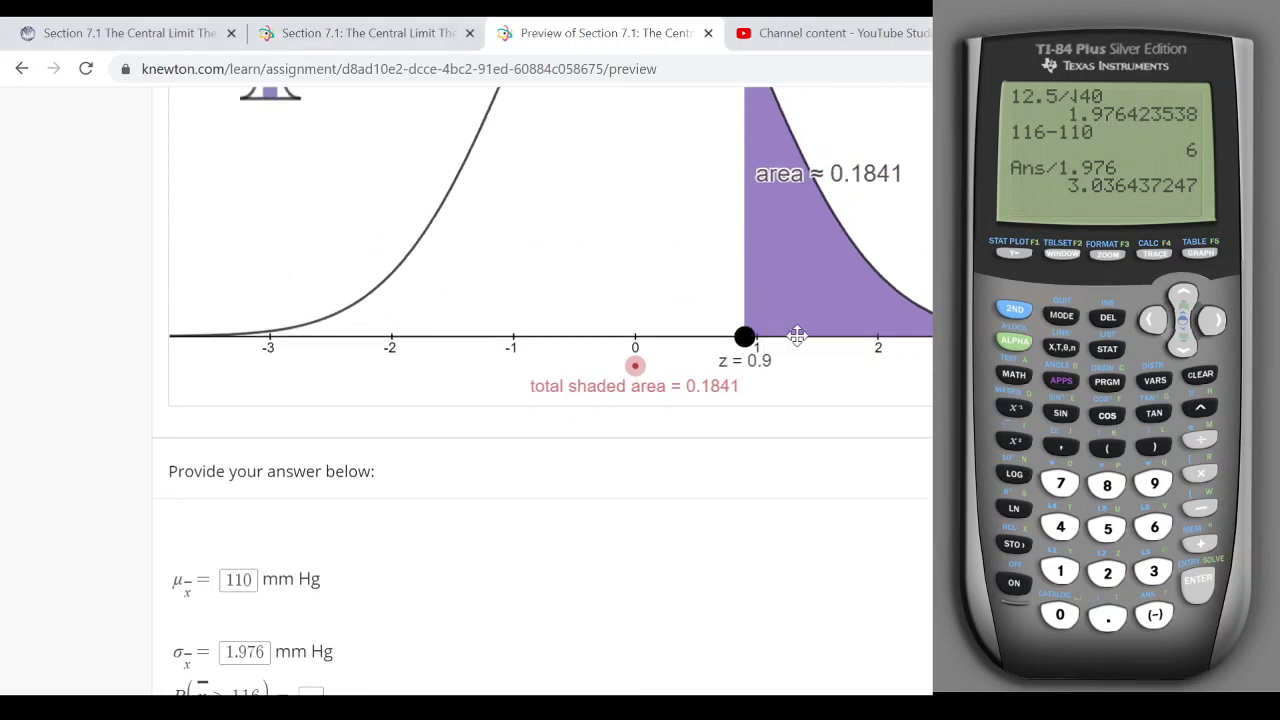
mouse_move(905, 340)
left_mouse_down()
mouse_move(880, 337)
mouse_move(1007, 337)
left_mouse_up()
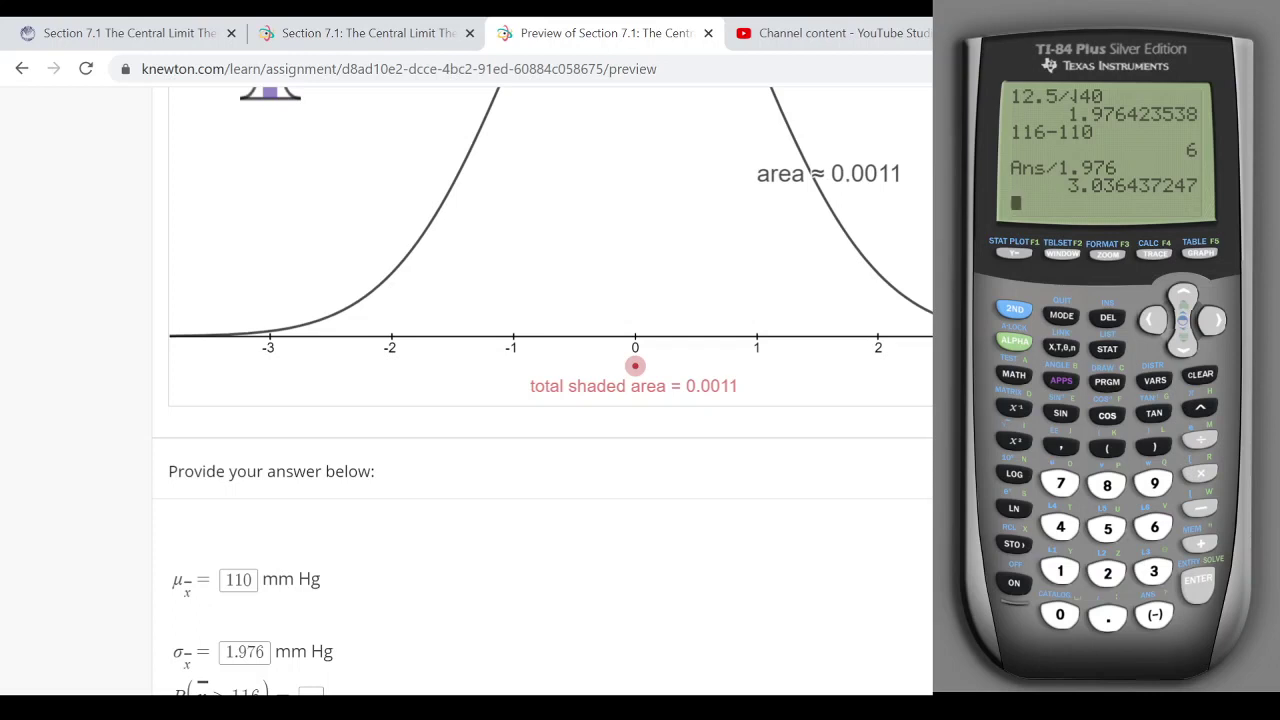
left_click_drag(1007, 337, 1007, 337)
- Recalculate the z-score as 6/1.976423538, reusing the unrounded standard deviation from the calculator history
left_click(1153, 527)
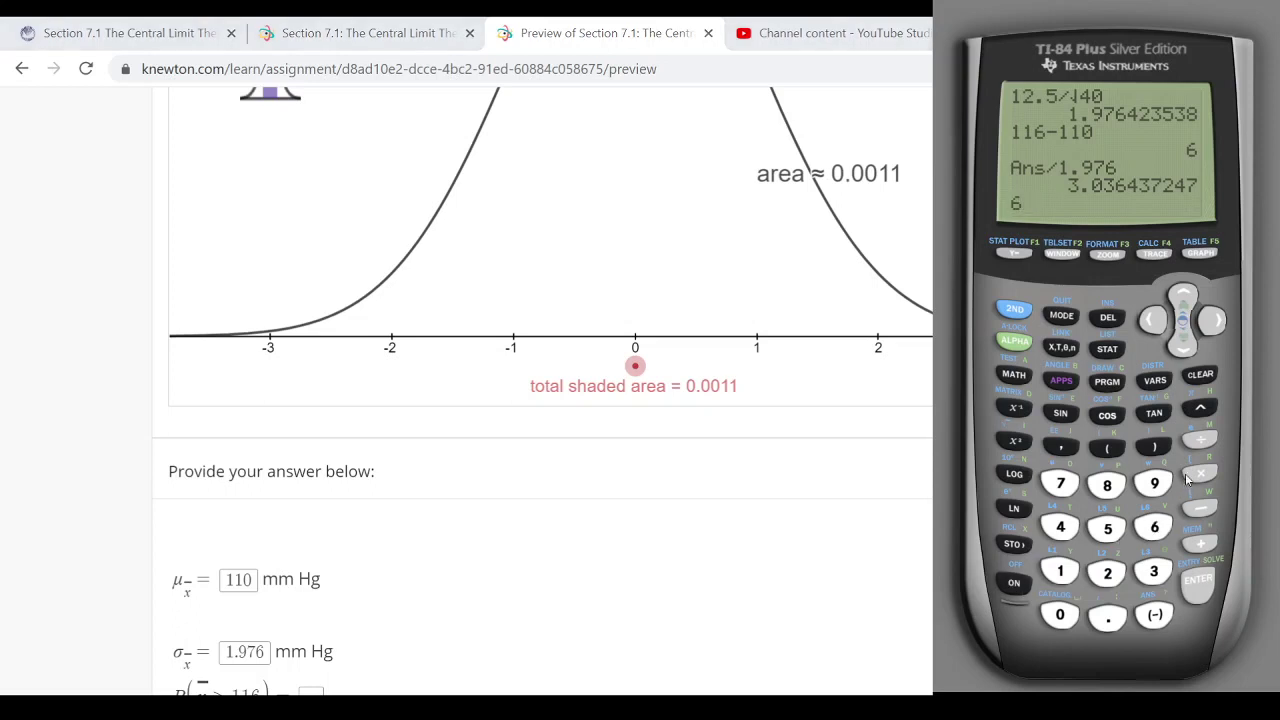
left_click(1200, 440)
left_click(1186, 297)
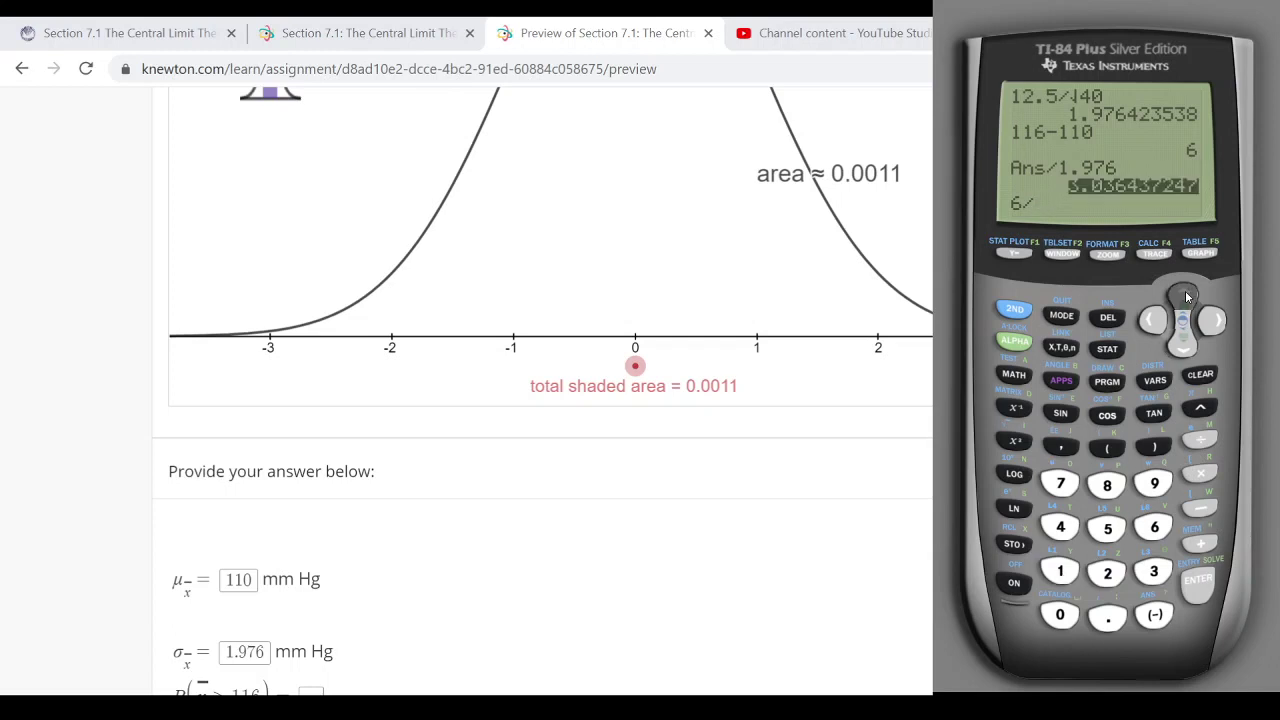
left_click(1186, 297)
left_click(1186, 297)
left_click(1186, 297)
left_click(1186, 297)
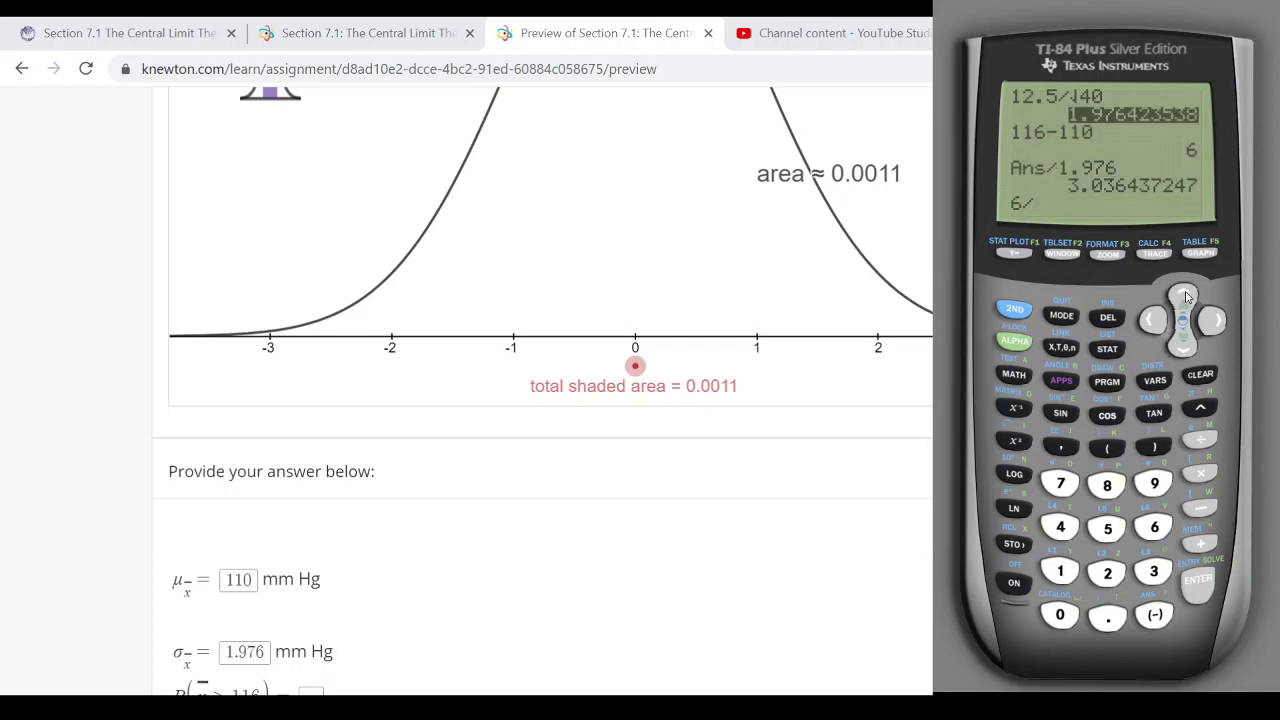
left_click(1205, 588)
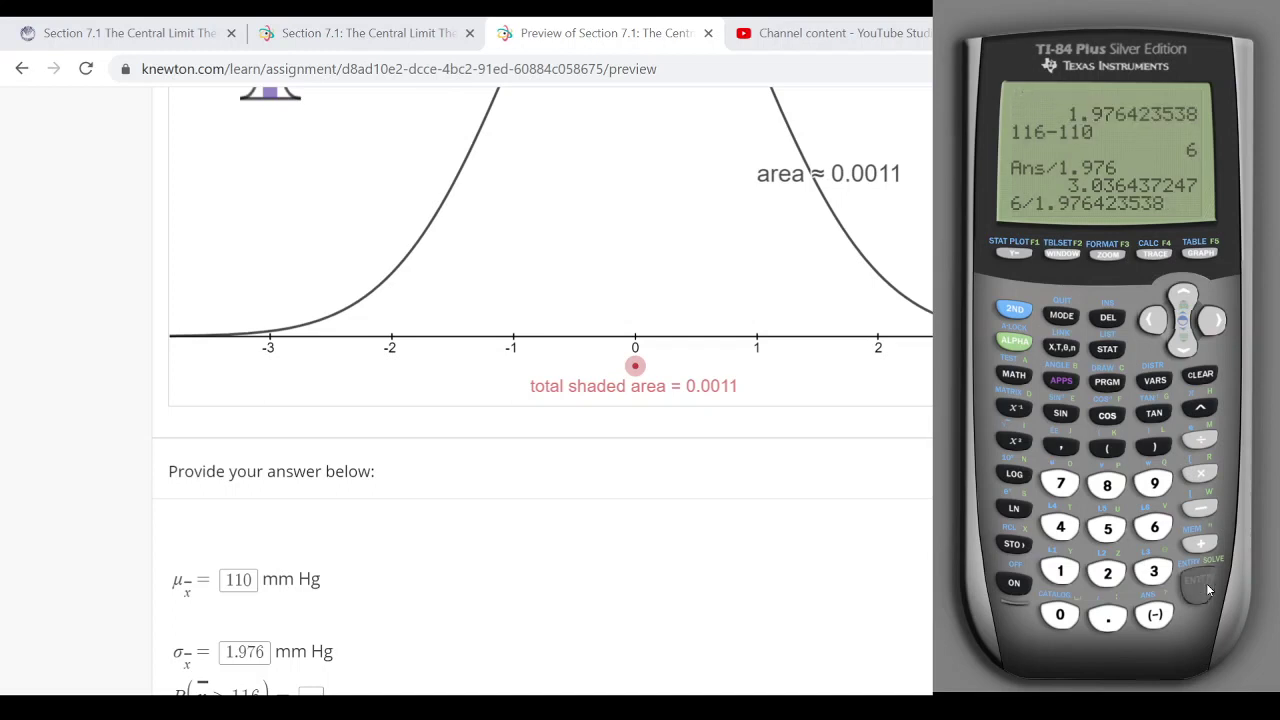
left_click(1205, 588)
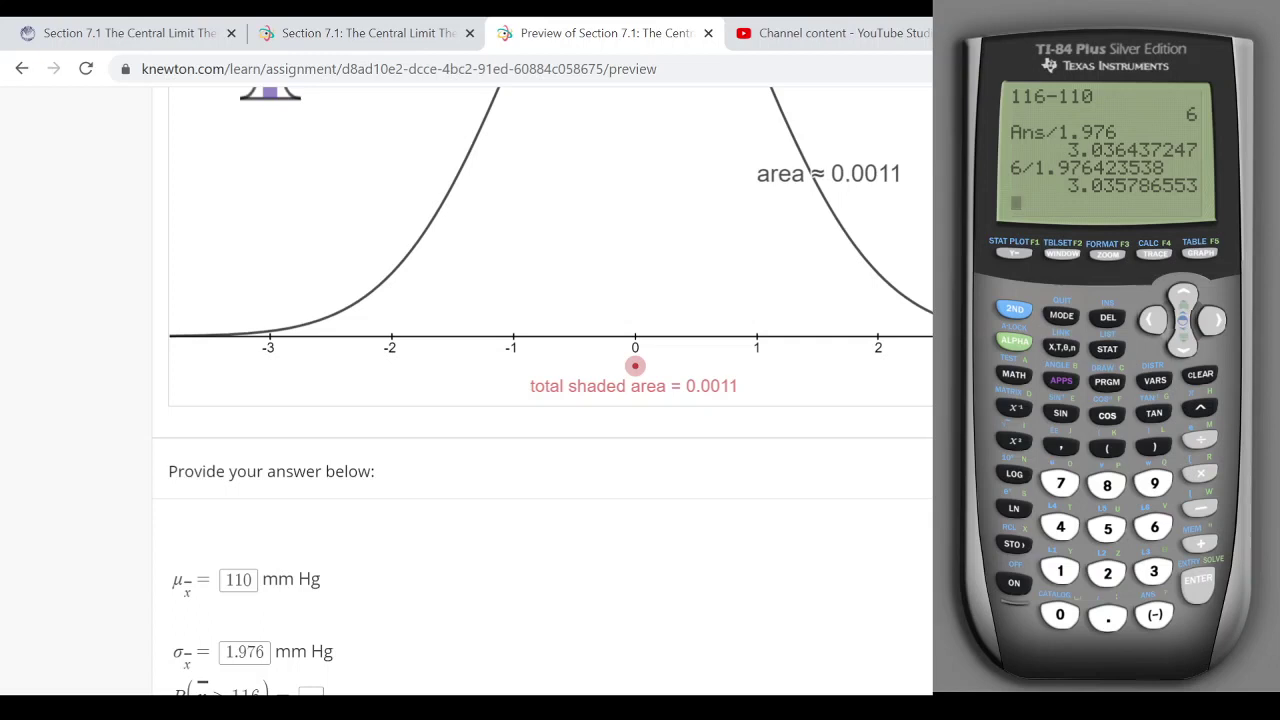
- Fine-tune the normal curve's z-score slider to 3.04 and return from the calculator to the full question page
left_click_drag(635, 366, 635, 366)
left_click_drag(635, 366, 635, 366)
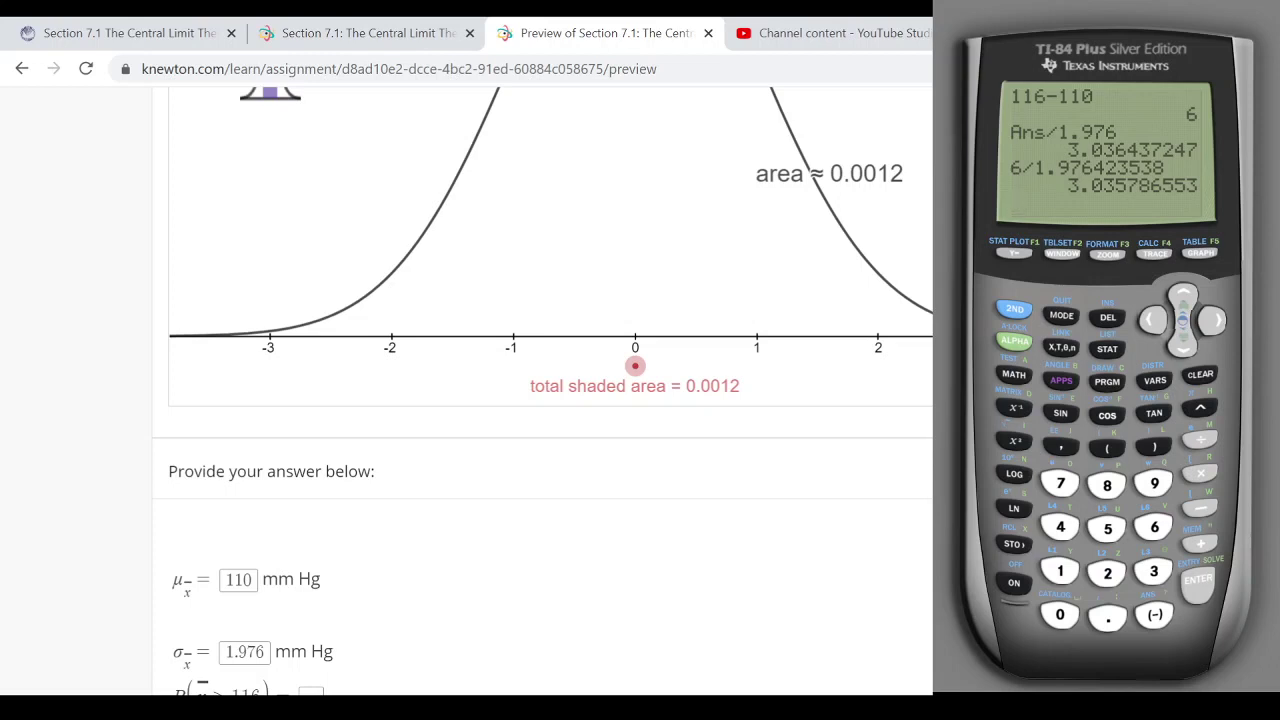
key("alt+Tab")
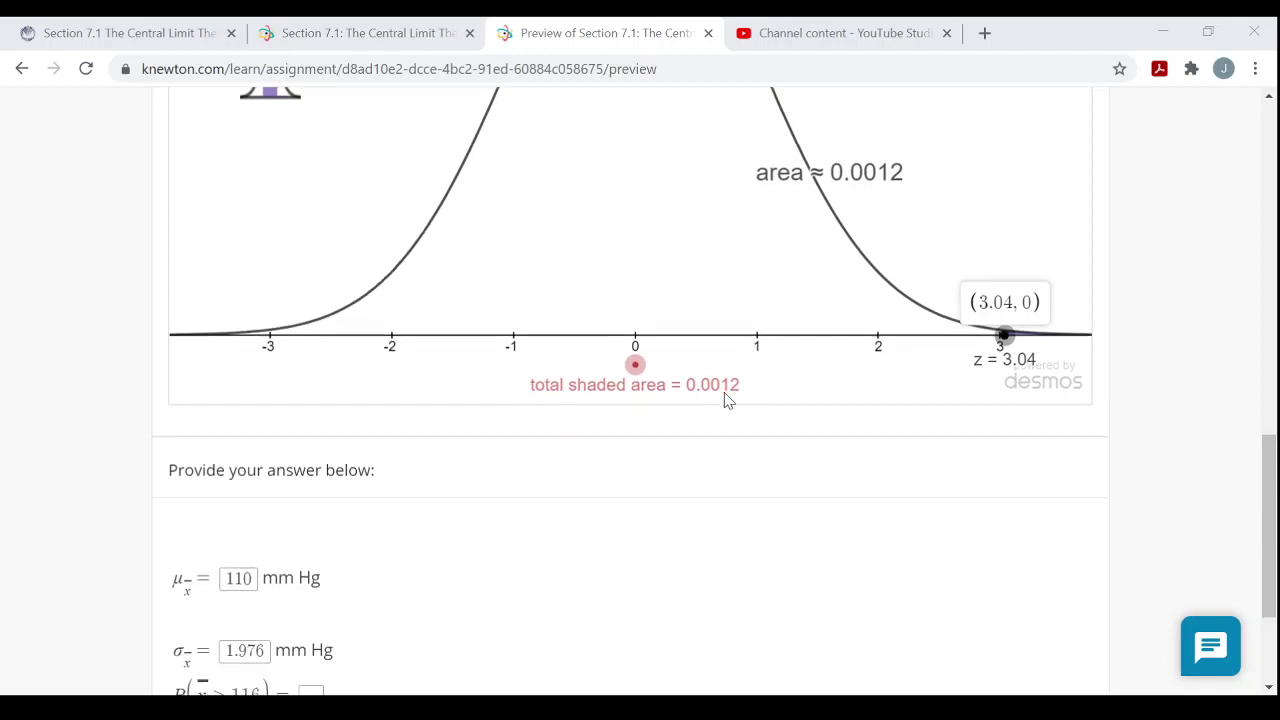
- Check the rounding instruction, enter 0.001 as the probability of a sample mean over 116, submit the answer and view its explanation
scroll(727, 400, "down", 1)
scroll(728, 400, "up", 7)
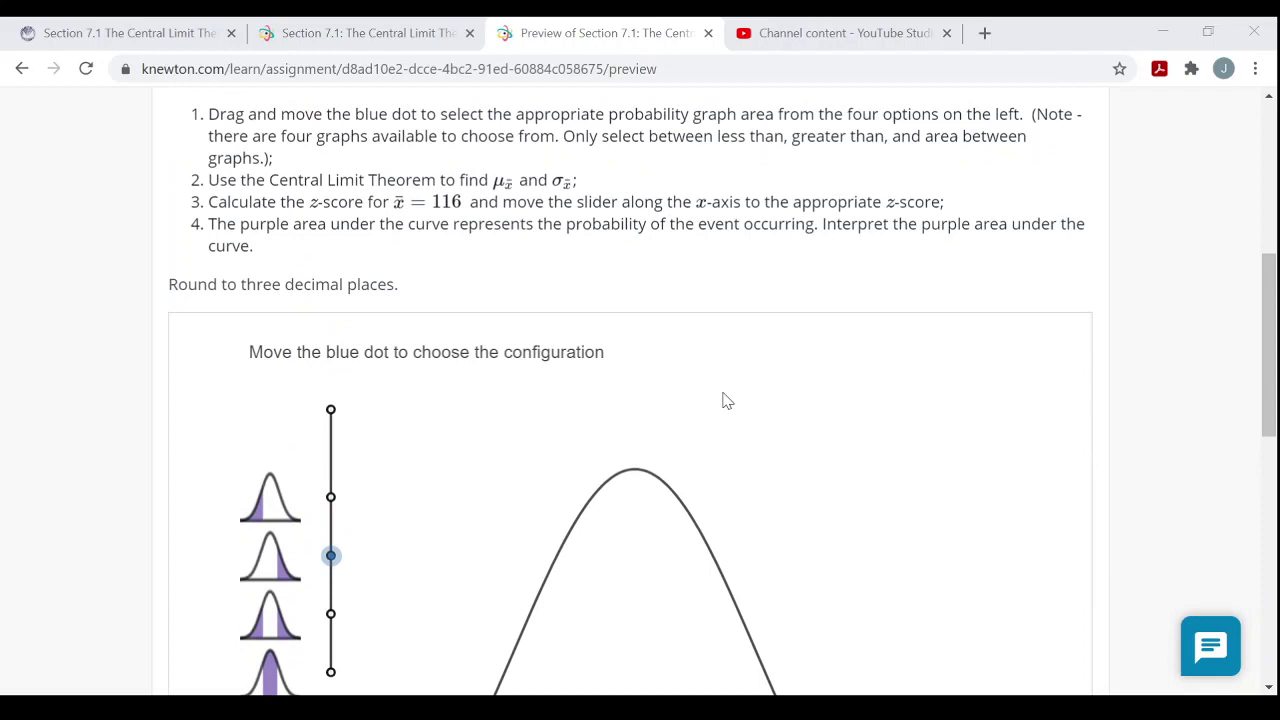
scroll(727, 400, "down", 6)
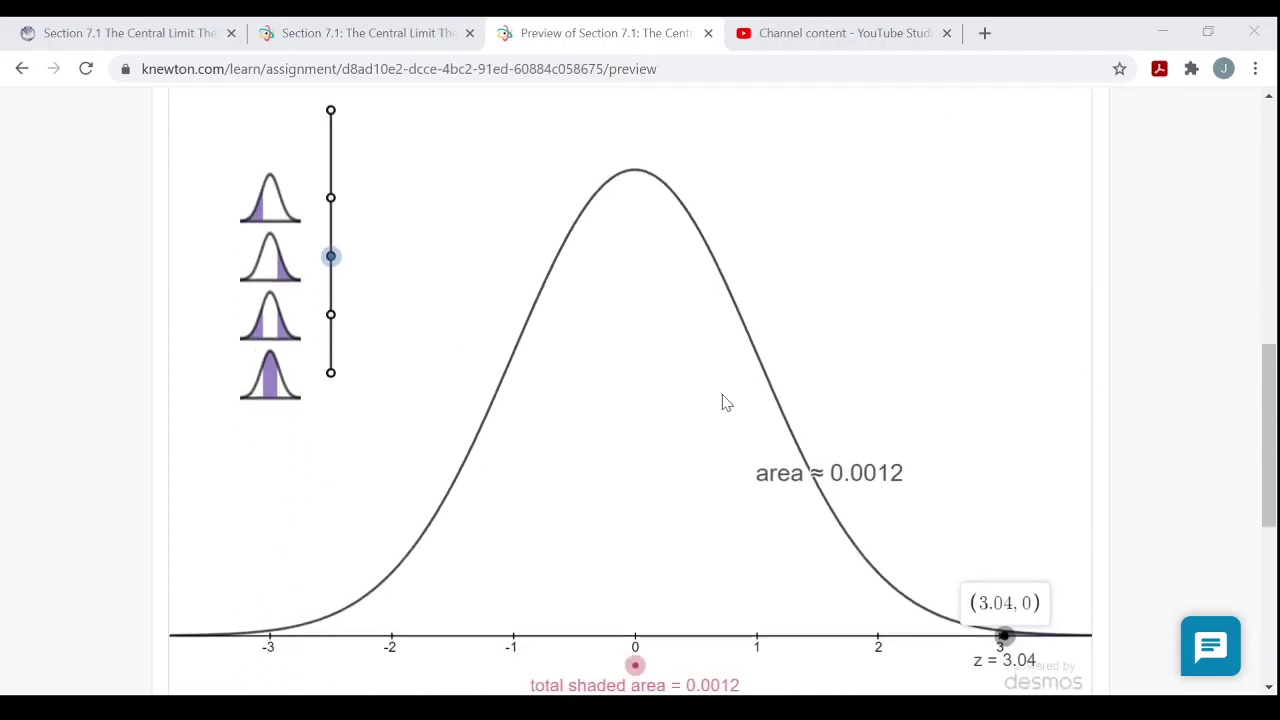
scroll(726, 402, "down", 2)
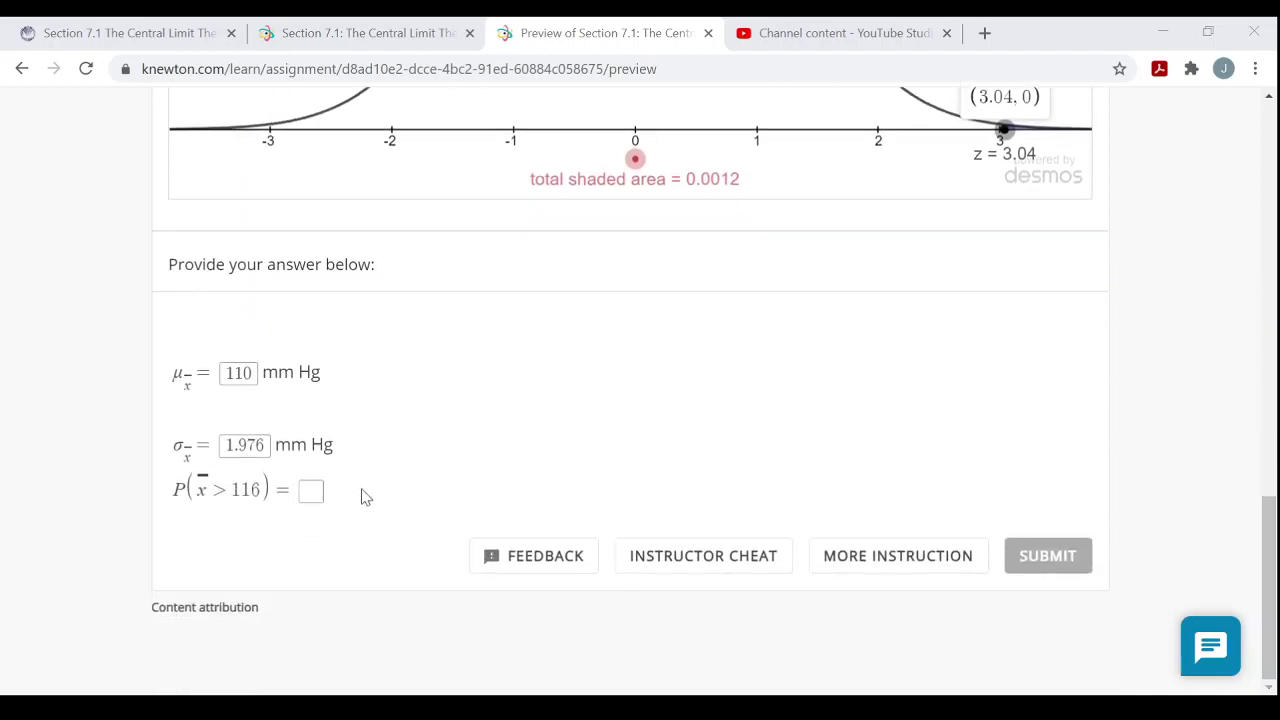
left_click(312, 490)
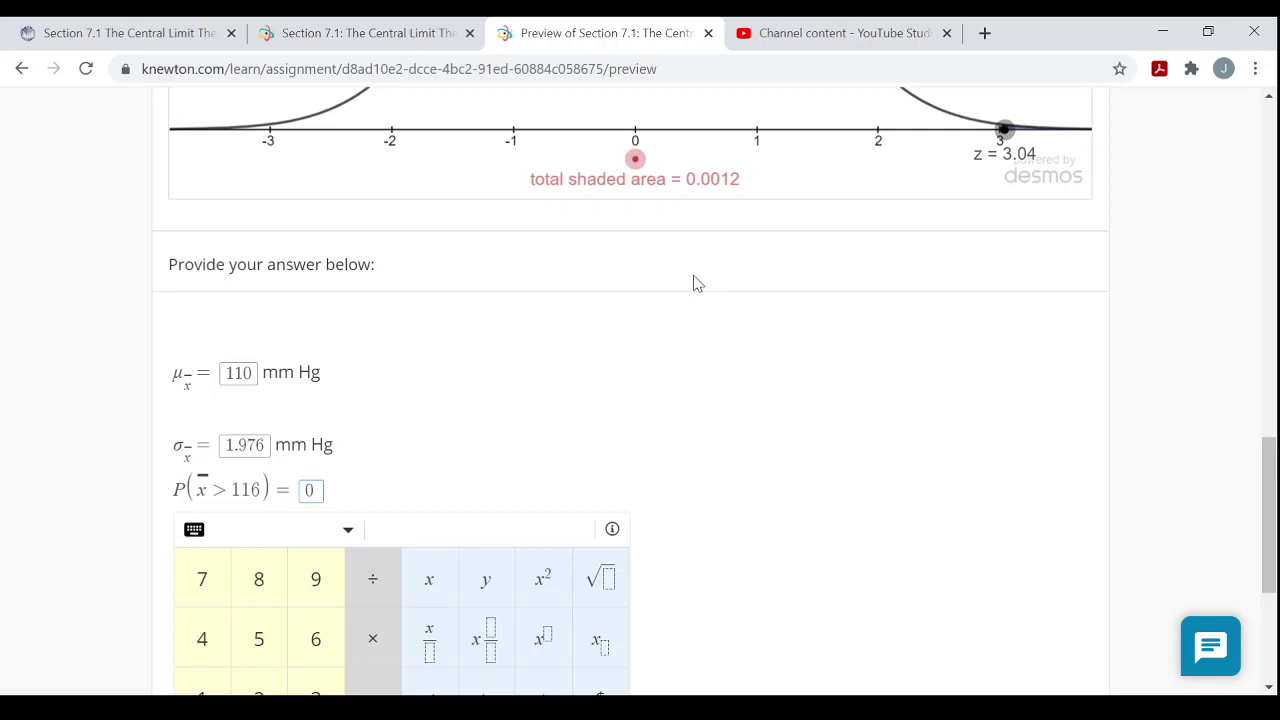
type("001")
scroll(880, 288, "down", 4)
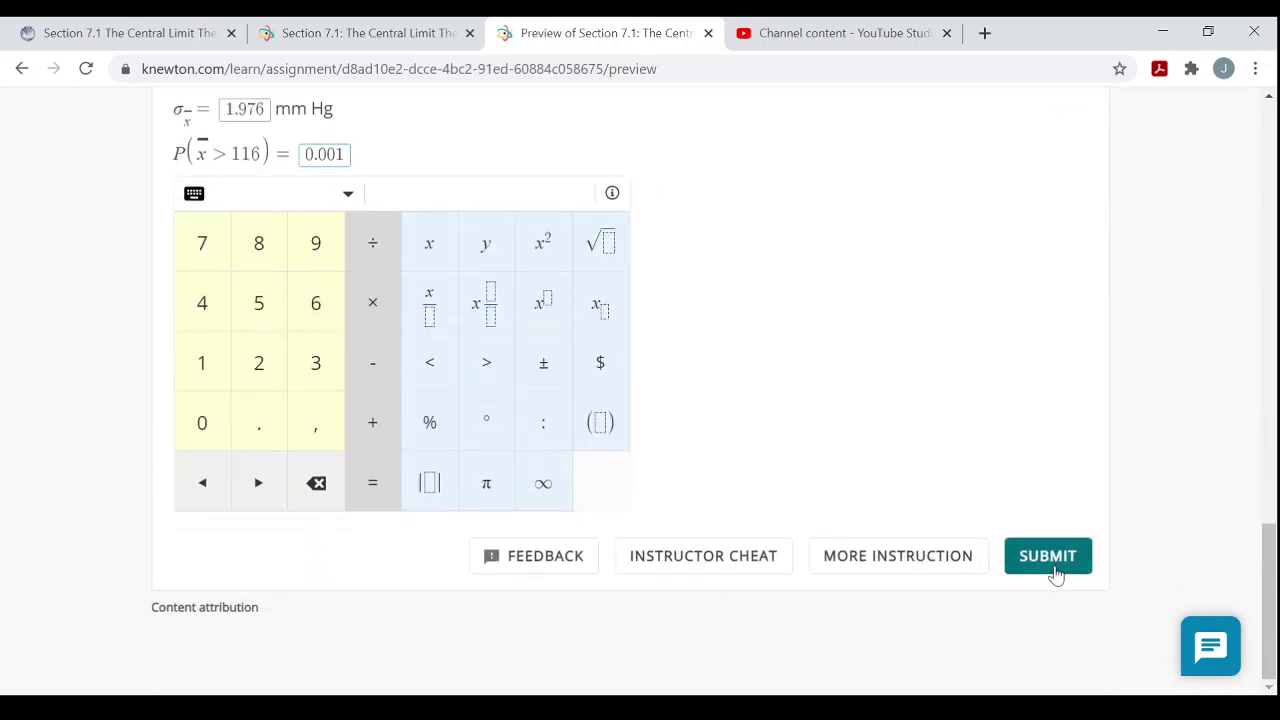
left_click(1062, 552)
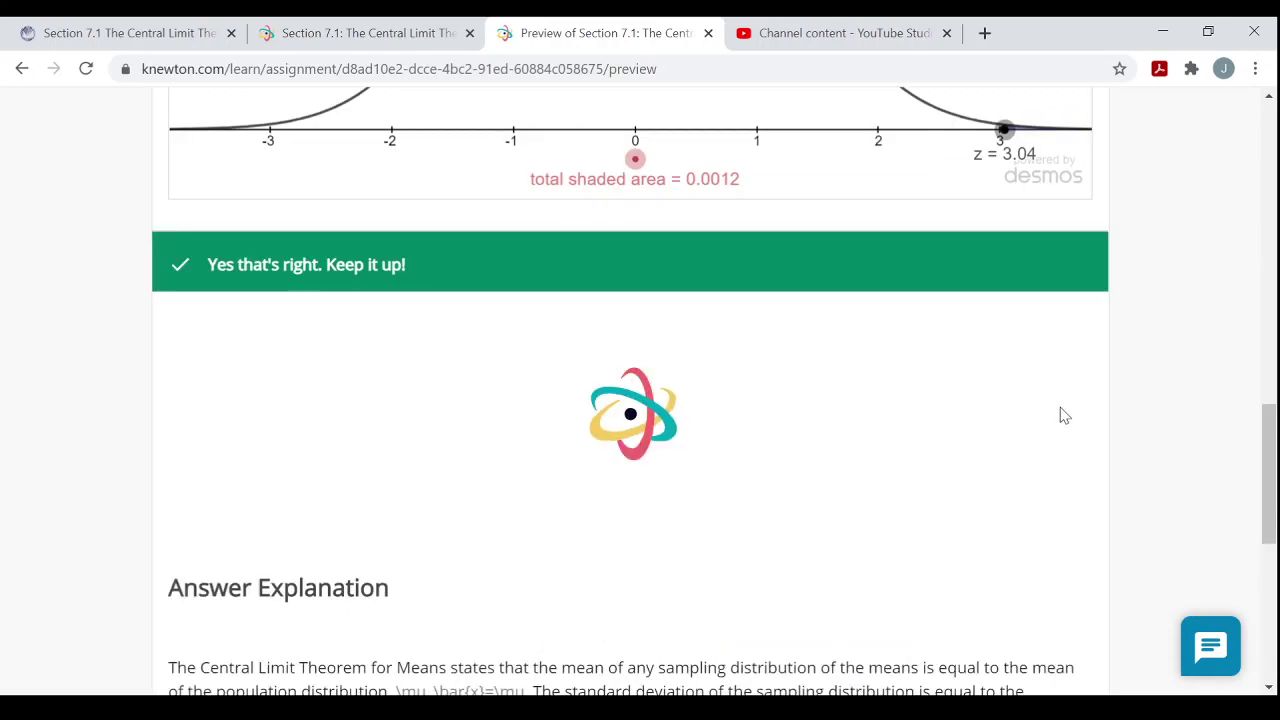
scroll(1046, 409, "down", 3)
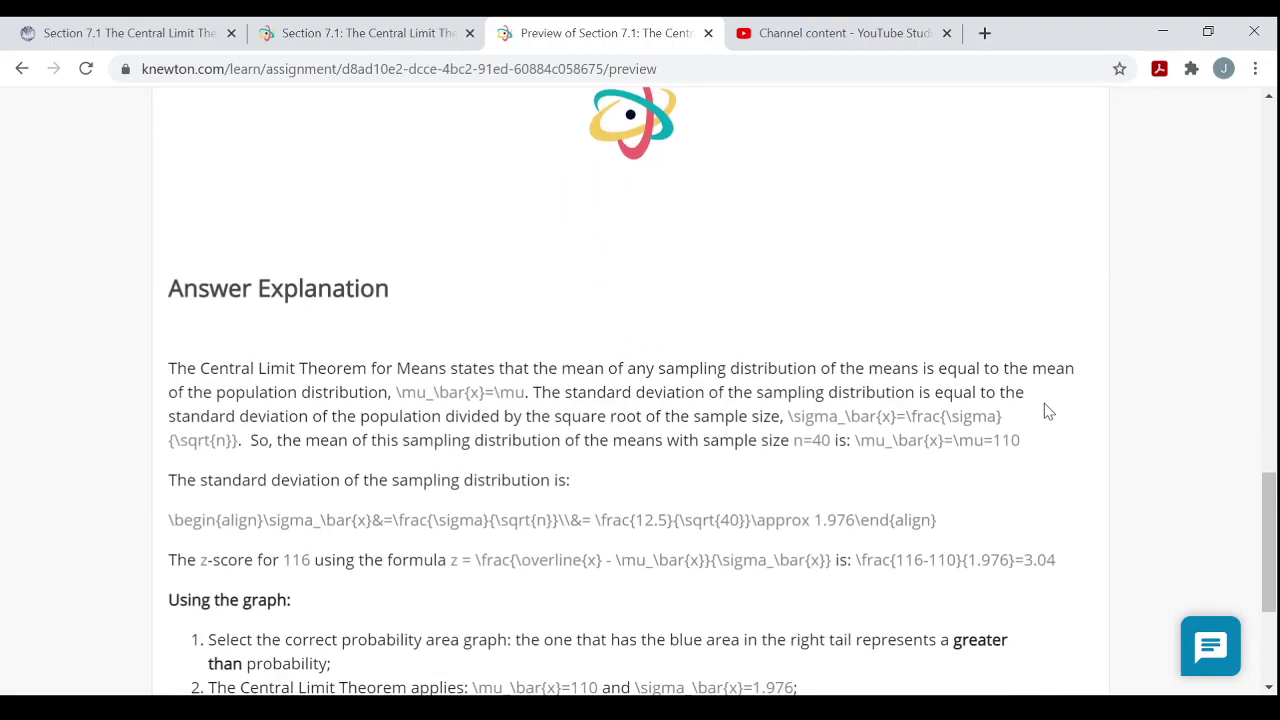
- Review the blood pressure question's explanation, graph and submitted answers, and continue to the following question
scroll(1047, 410, "down", 3)
scroll(1047, 410, "down", 3)
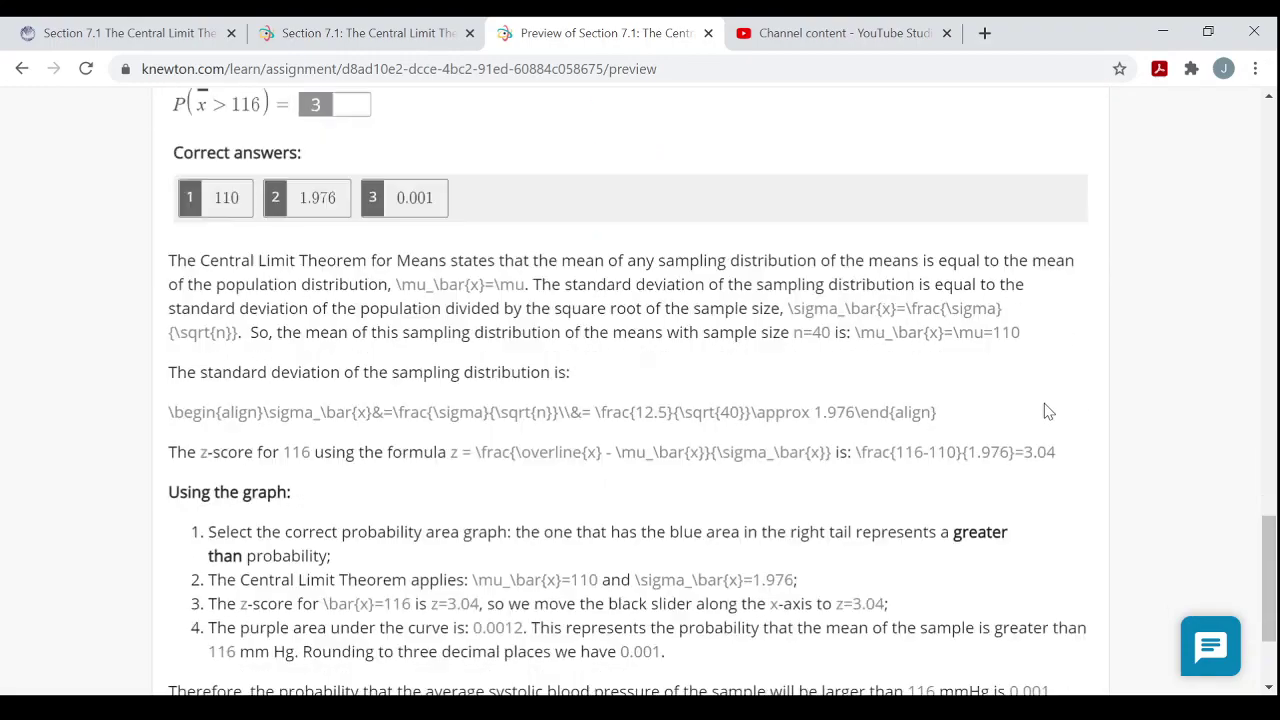
scroll(1047, 410, "up", 12)
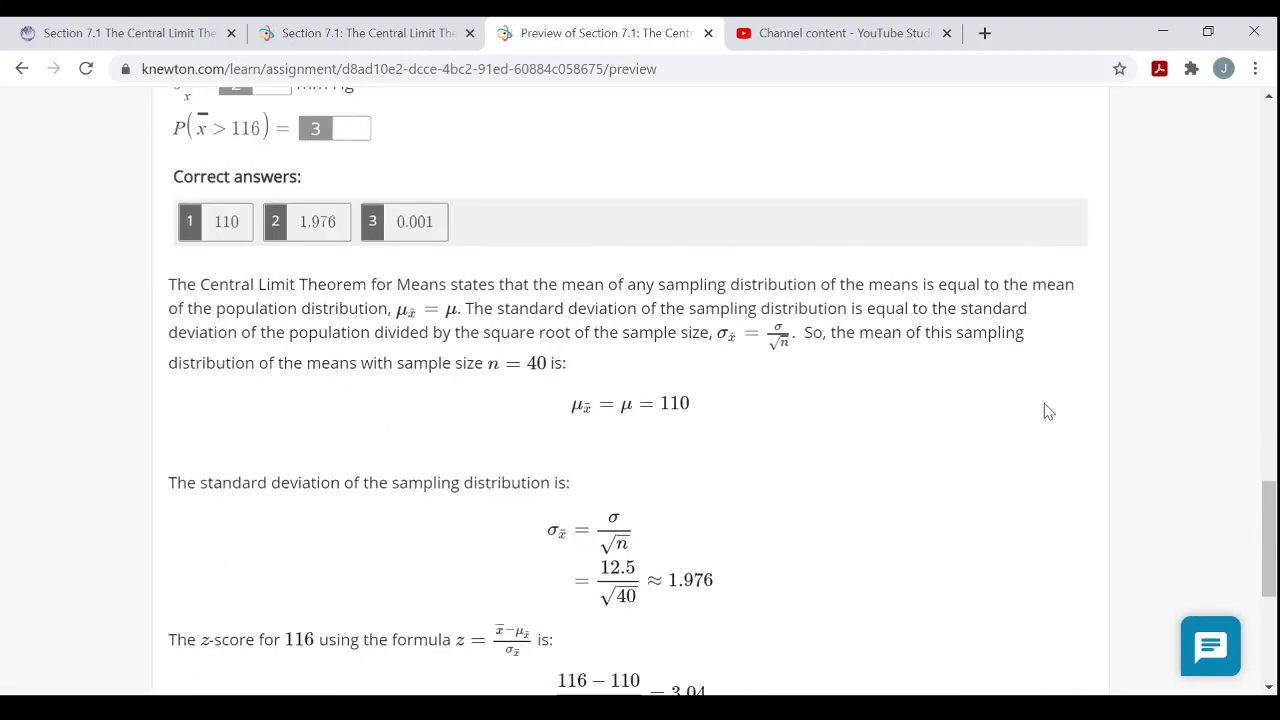
scroll(1046, 410, "up", 3)
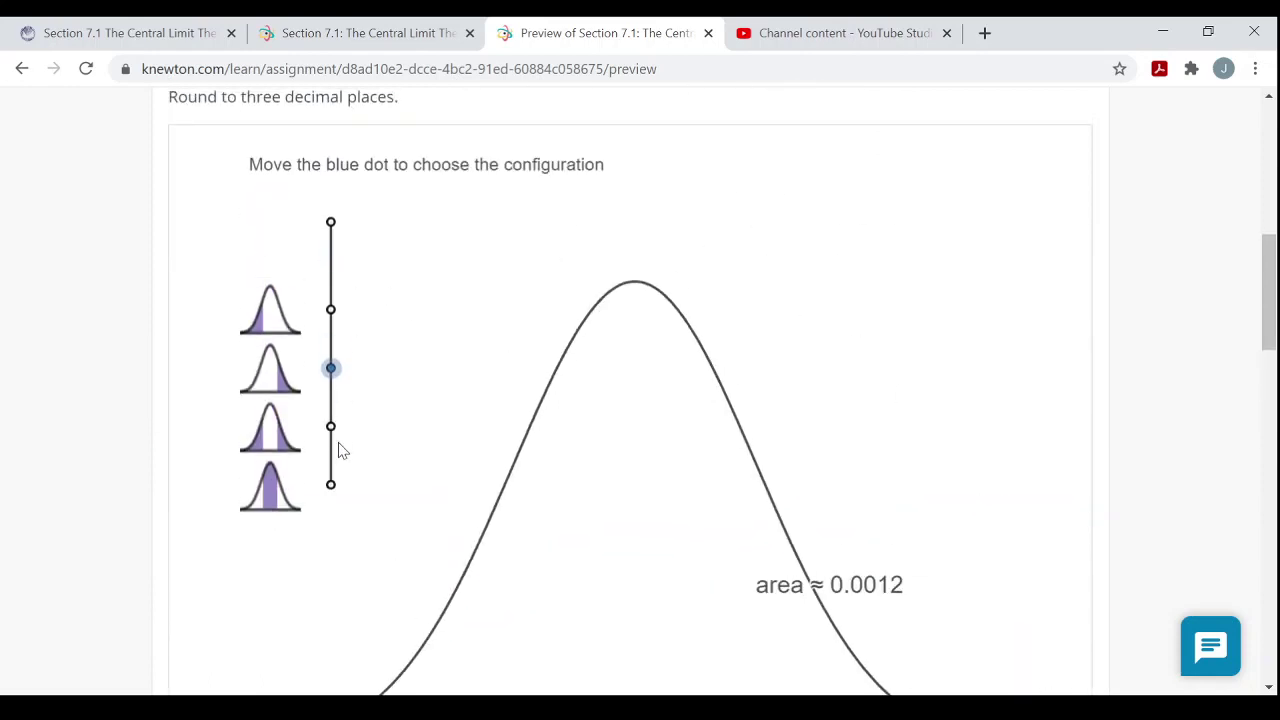
scroll(818, 435, "down", 3)
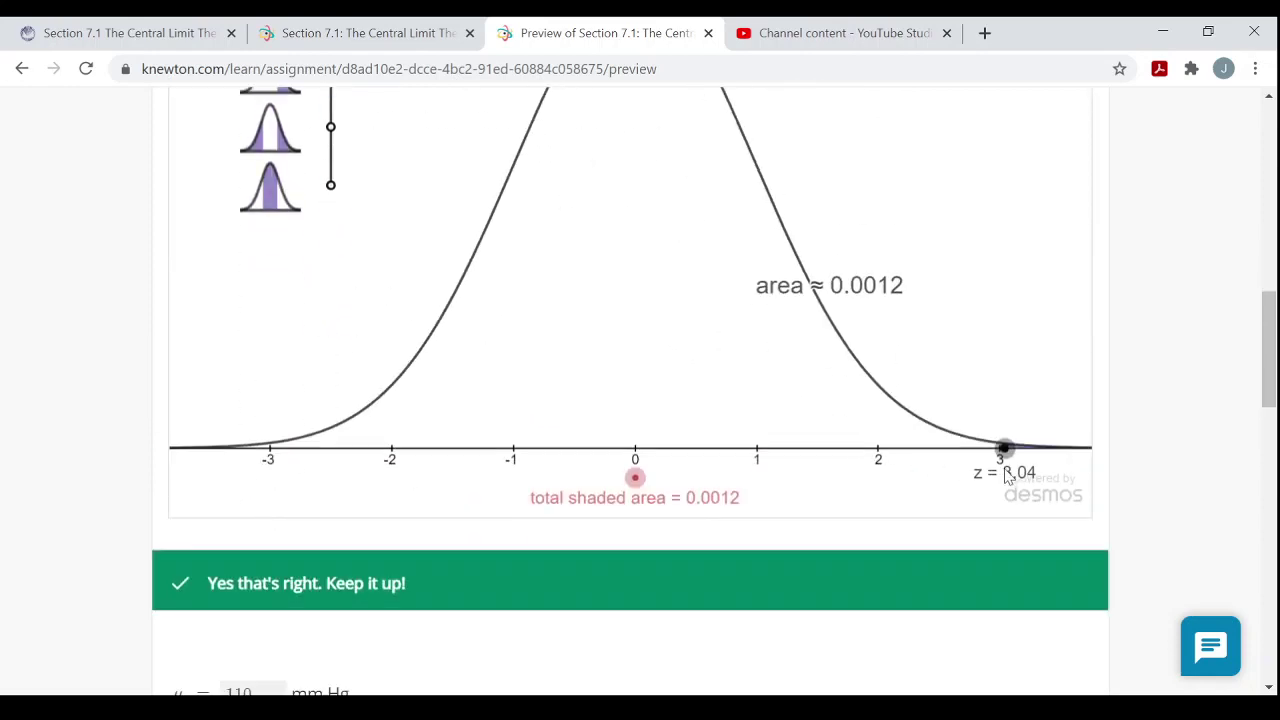
scroll(920, 486, "down", 4)
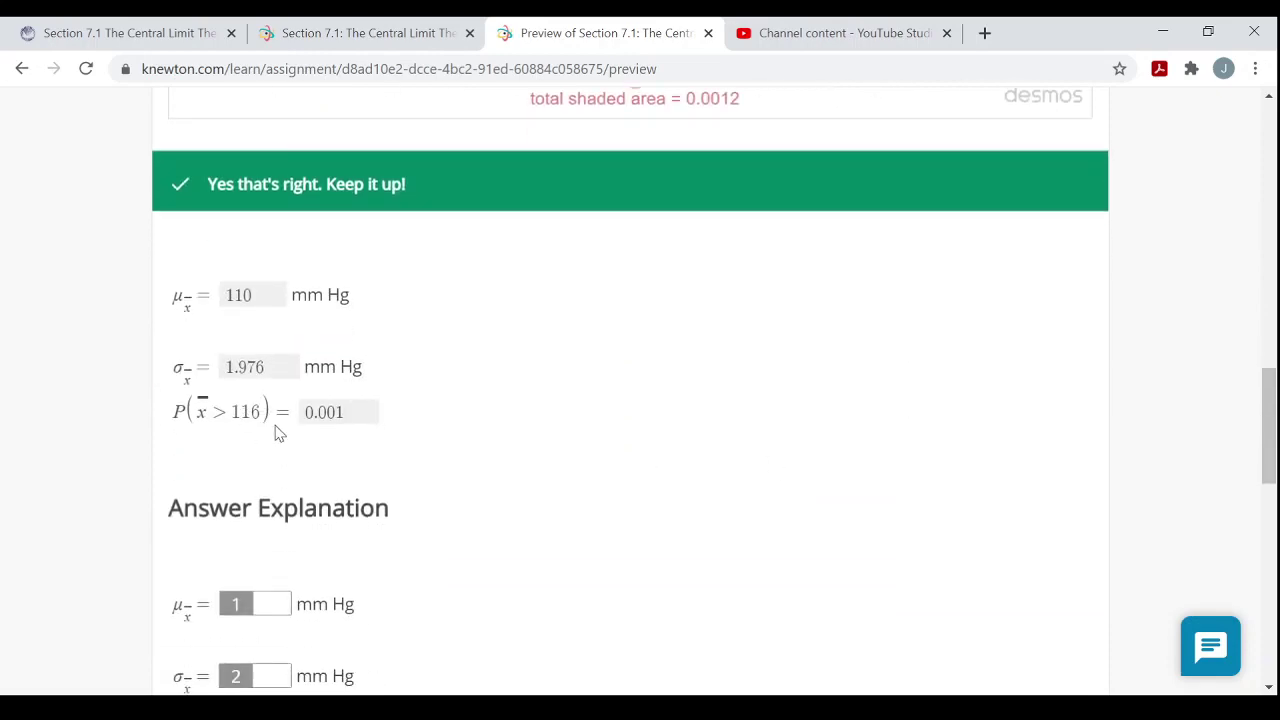
scroll(745, 455, "down", 10)
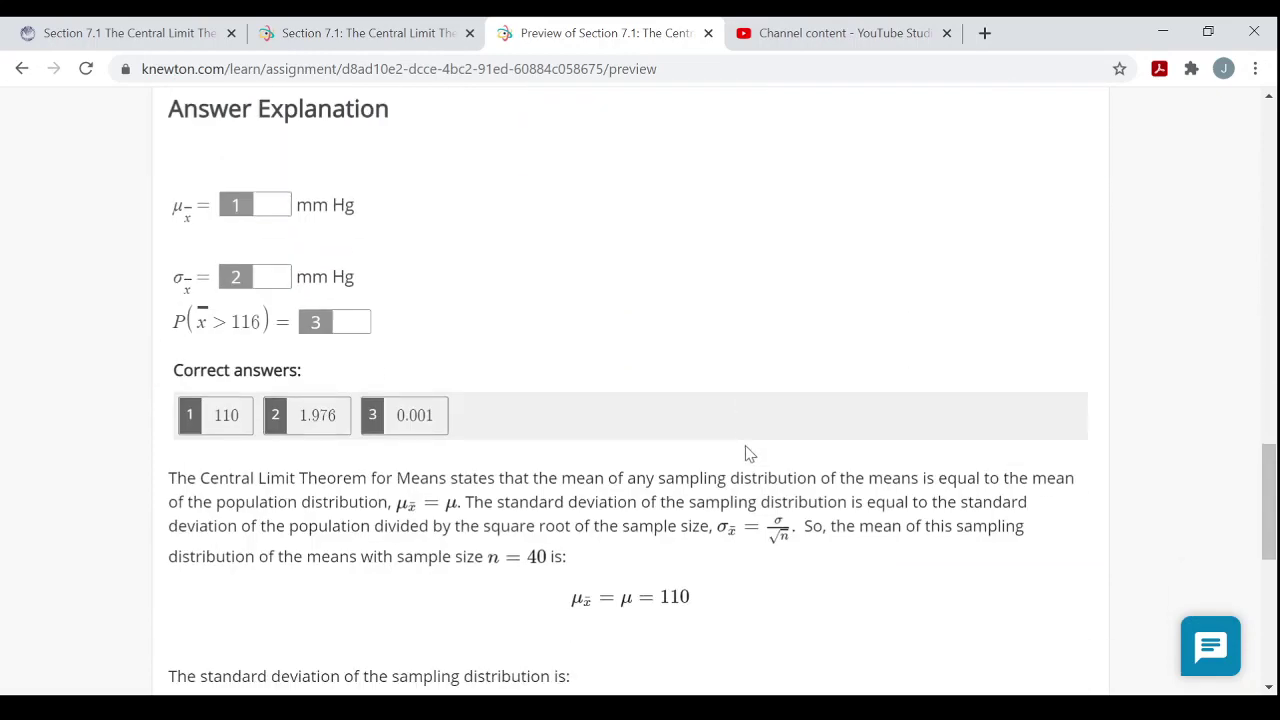
left_click(1031, 556)
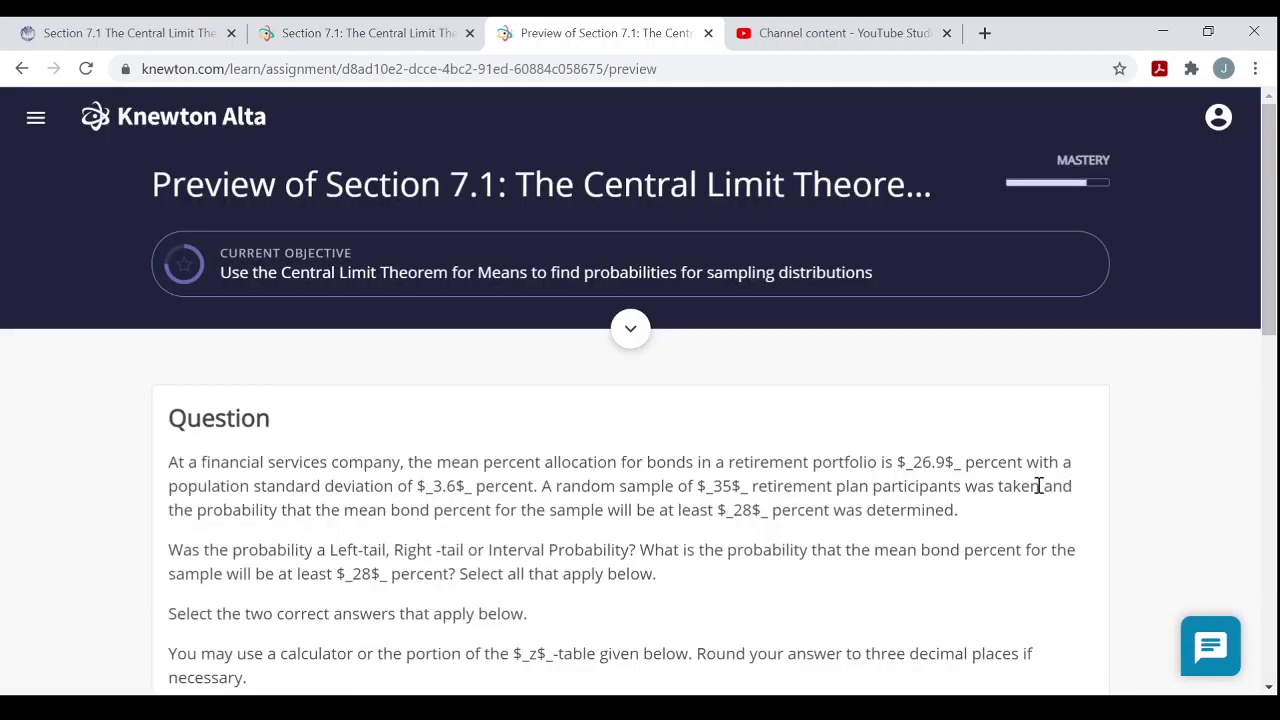
- Read the bond allocation question, auto-fill its instructor answers, Right-Tail and P(x̄ > 28) = 0.035, and submit them
scroll(1039, 485, "down", 1)
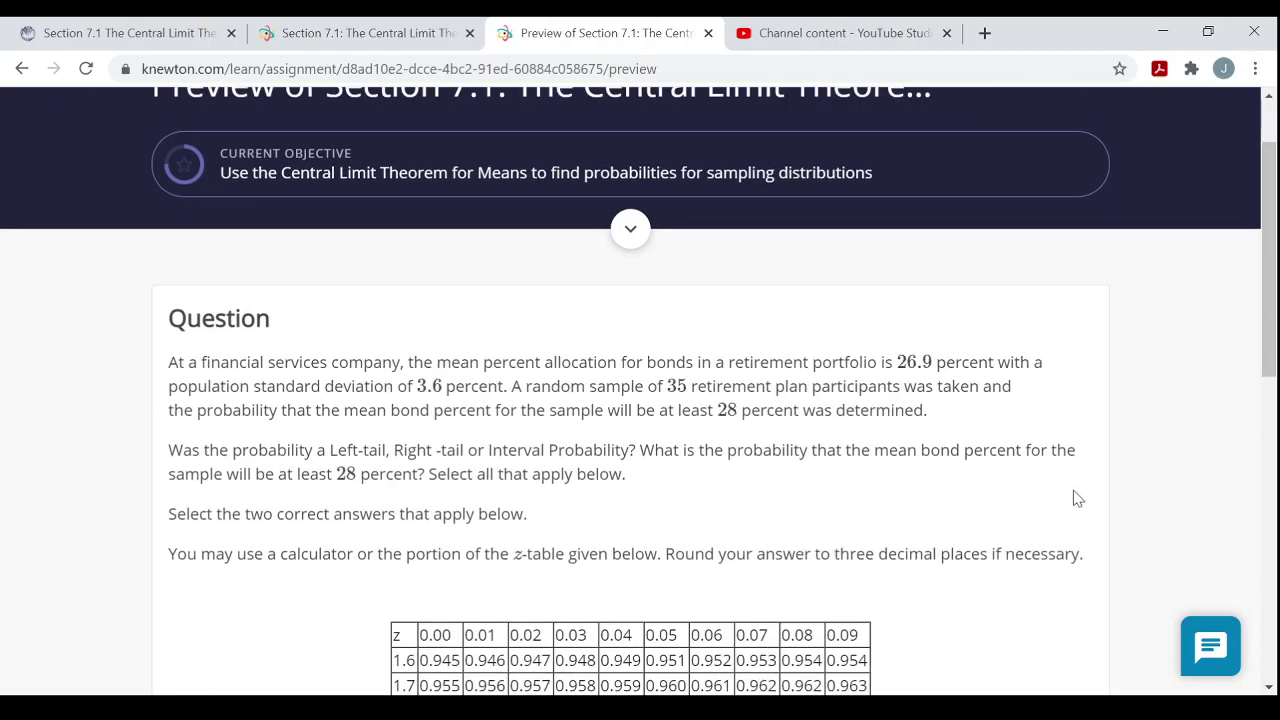
scroll(1075, 495, "down", 2)
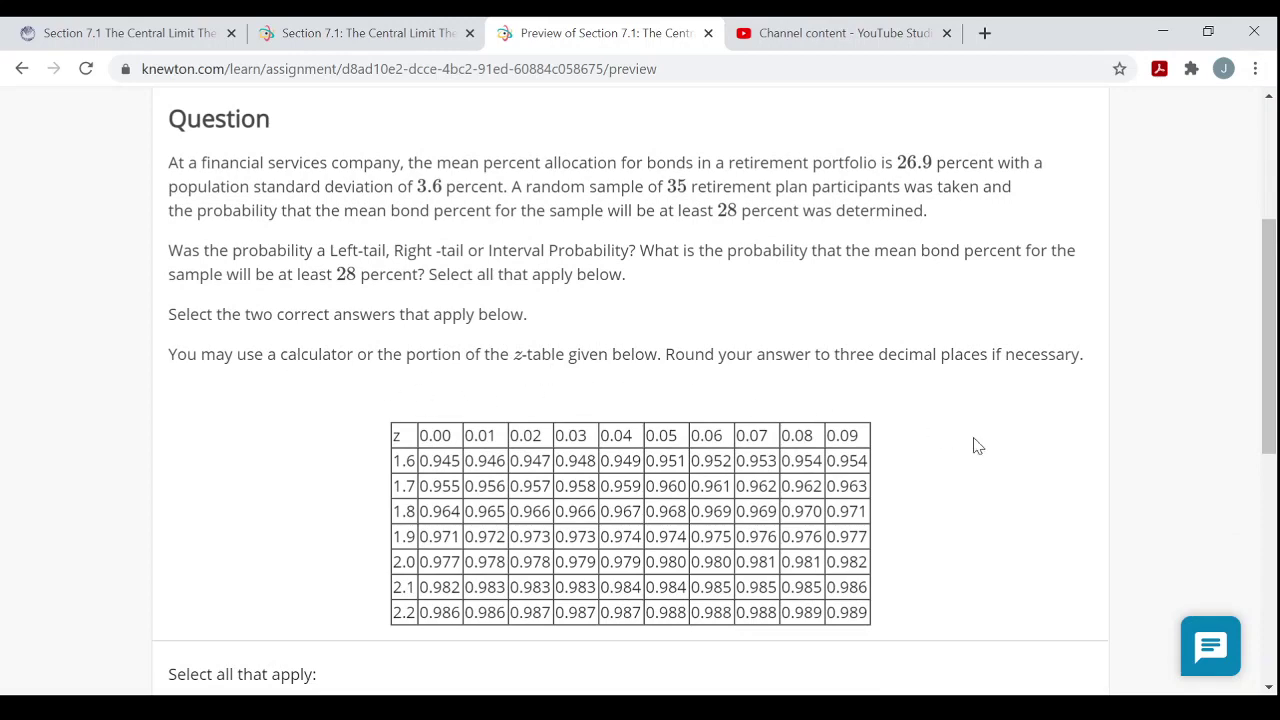
scroll(990, 446, "up", 1)
scroll(983, 474, "up", 2)
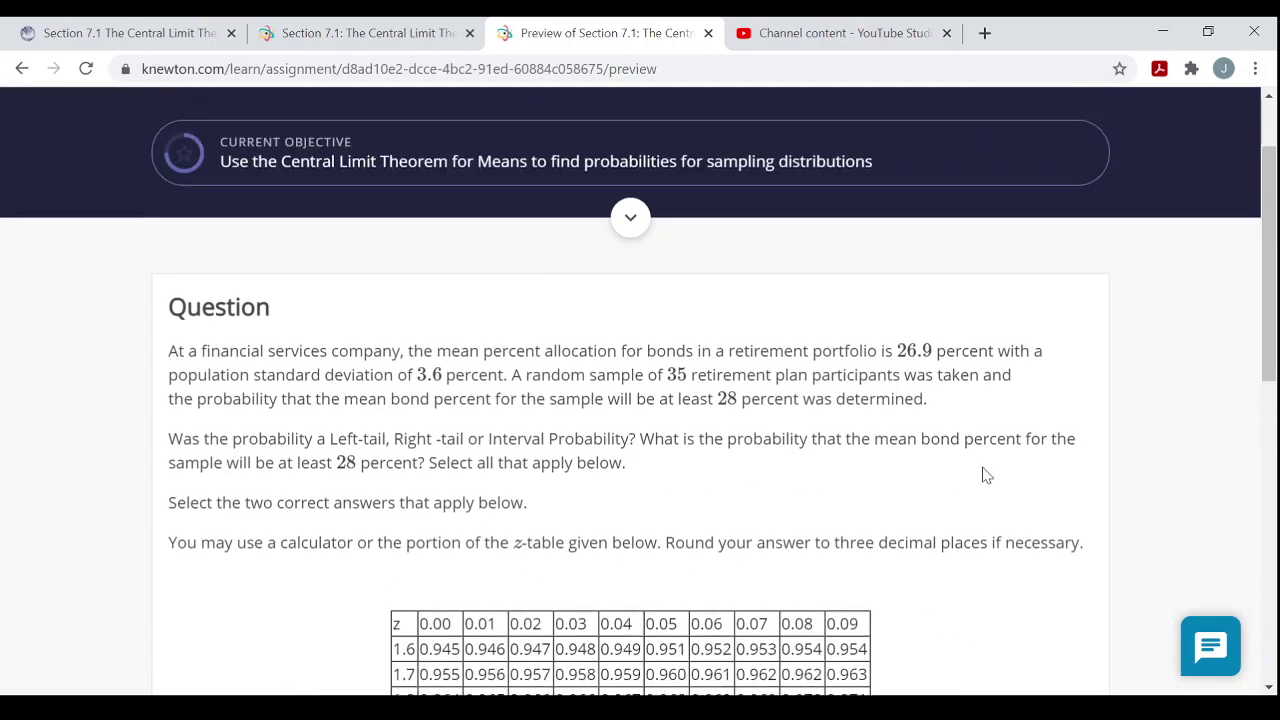
scroll(766, 480, "down", 5)
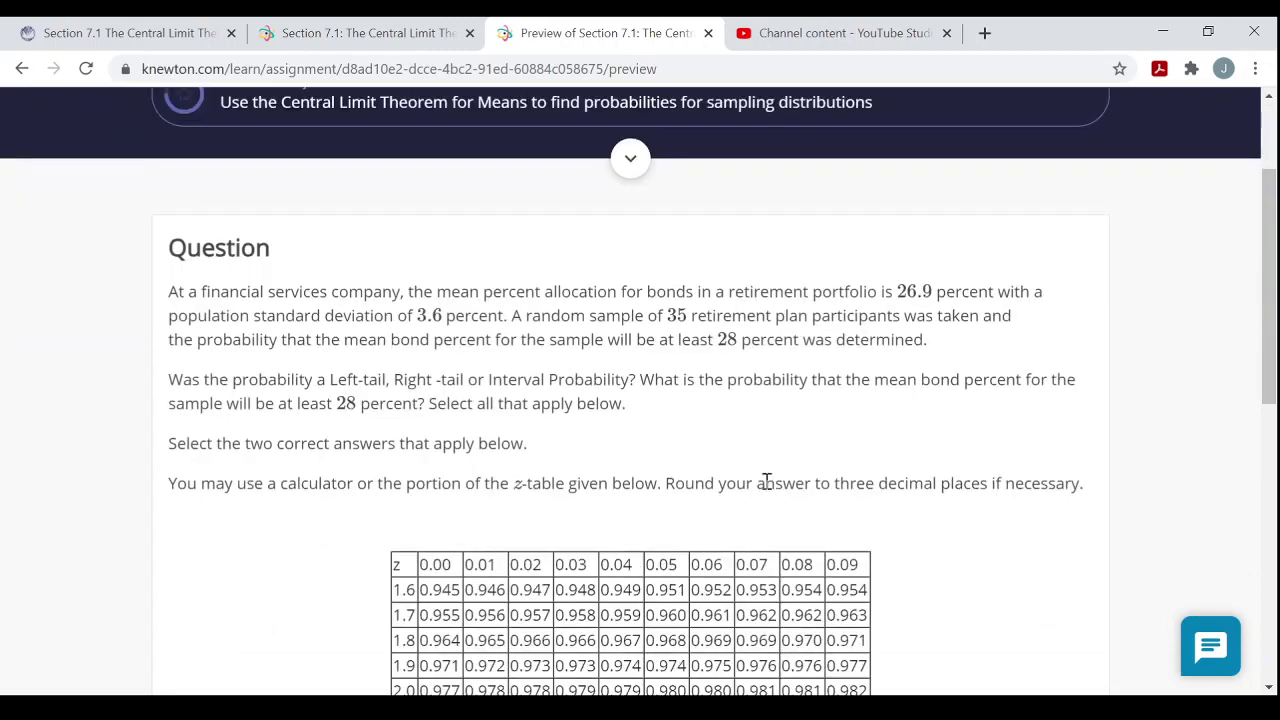
scroll(870, 457, "down", 2)
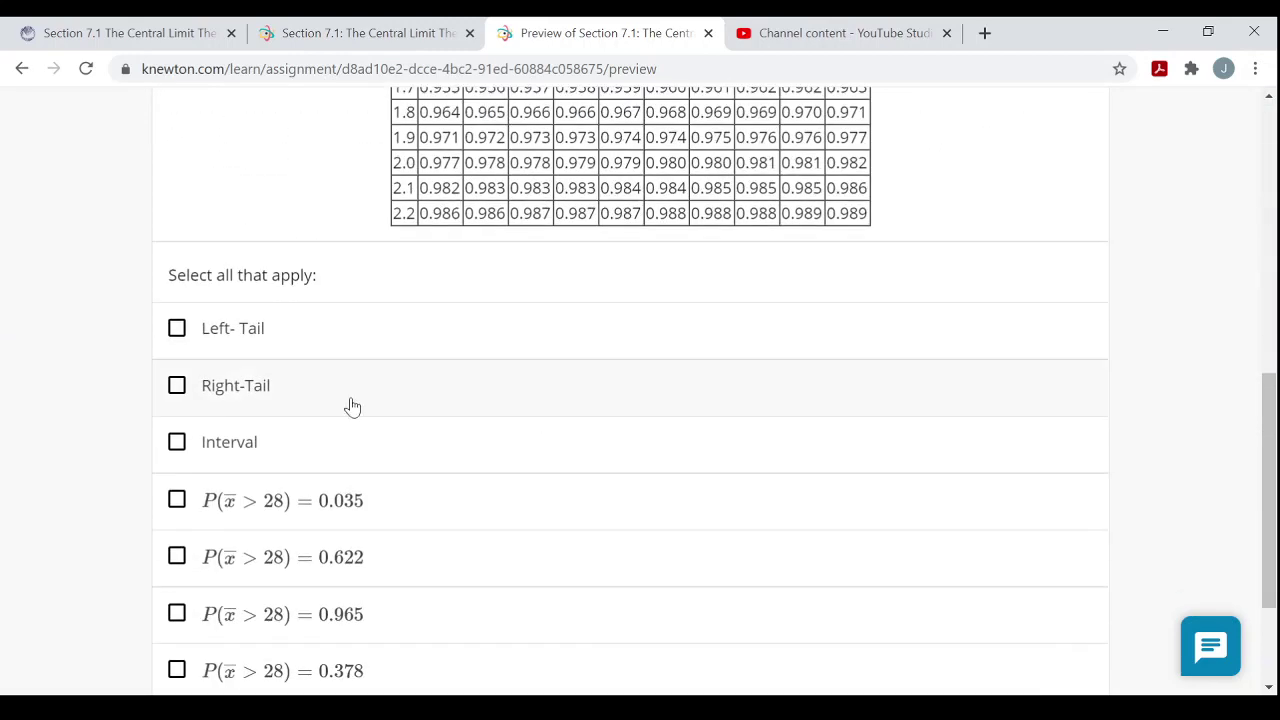
scroll(297, 469, "down", 1)
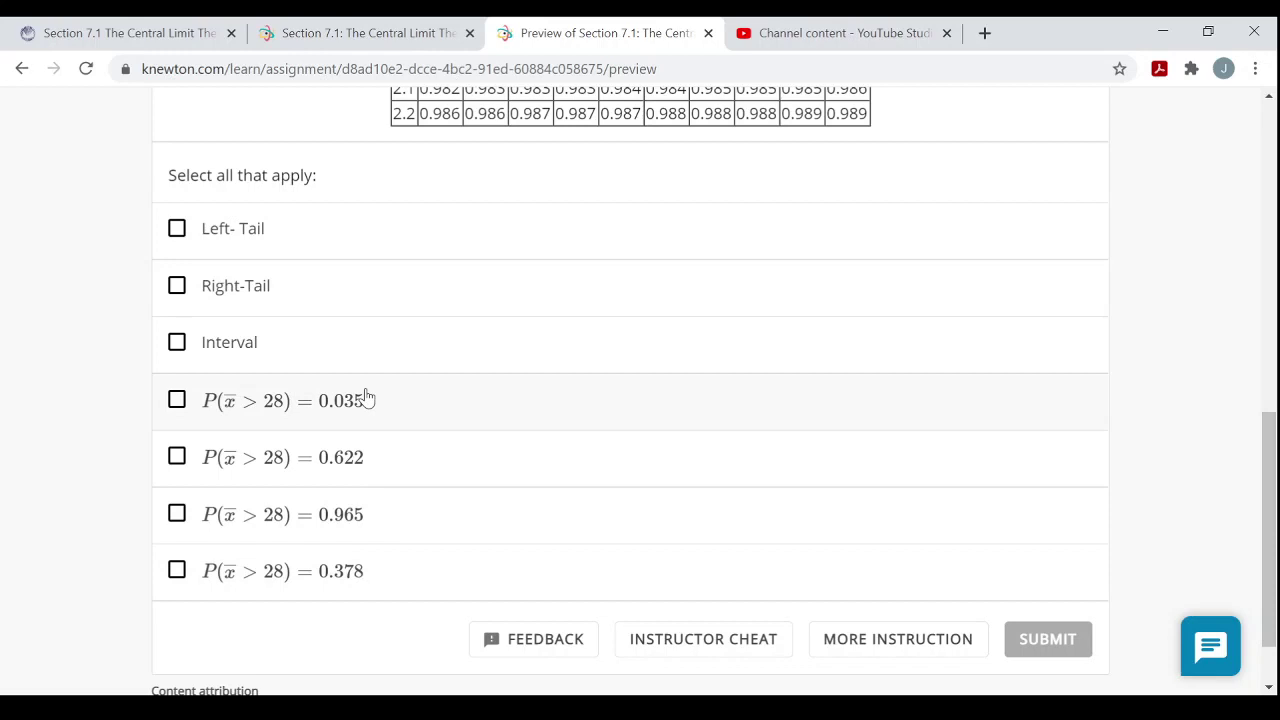
left_click(733, 652)
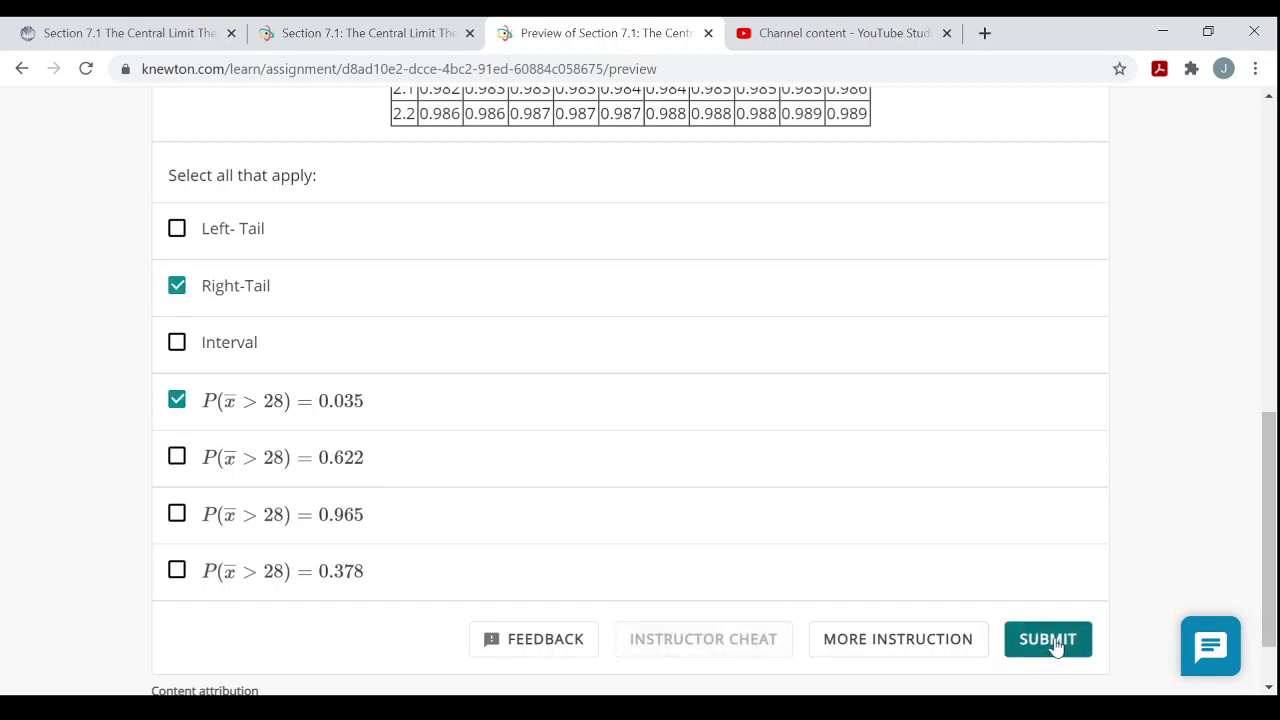
left_click(1058, 645)
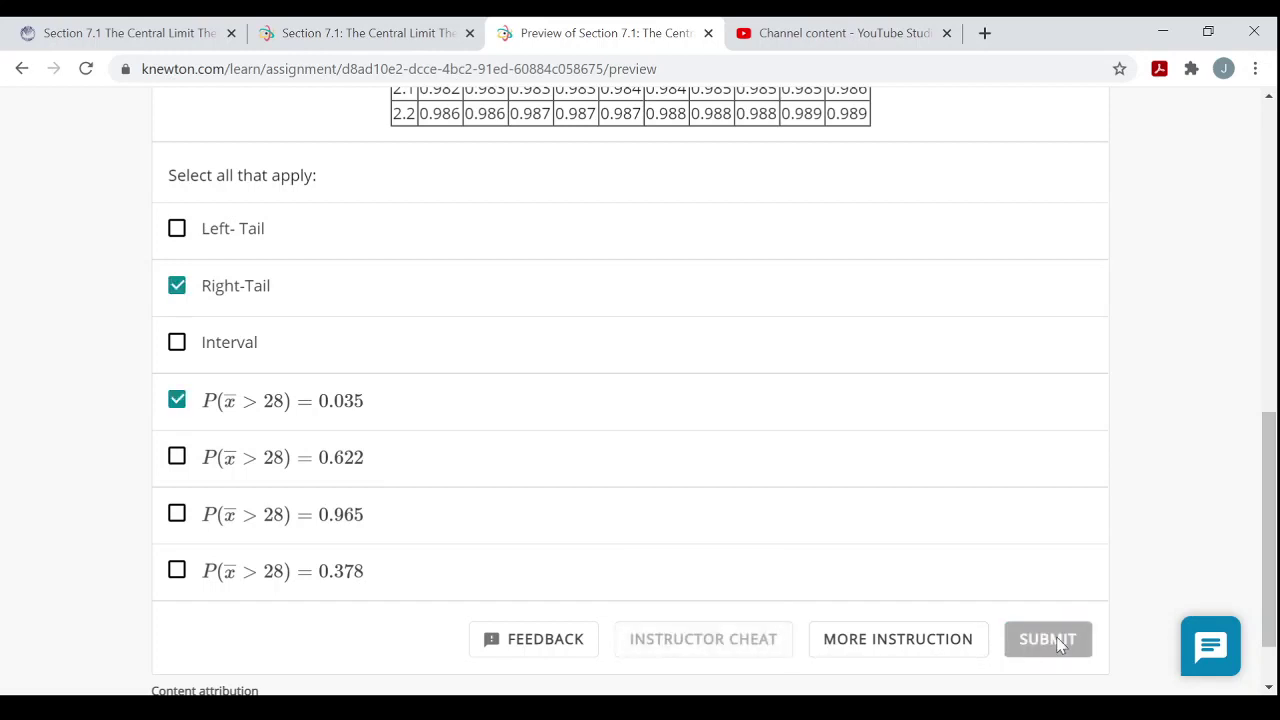
- View the bond question's answer explanation with its z-table and continue to the hospital care-team question
scroll(1060, 641, "down", 4)
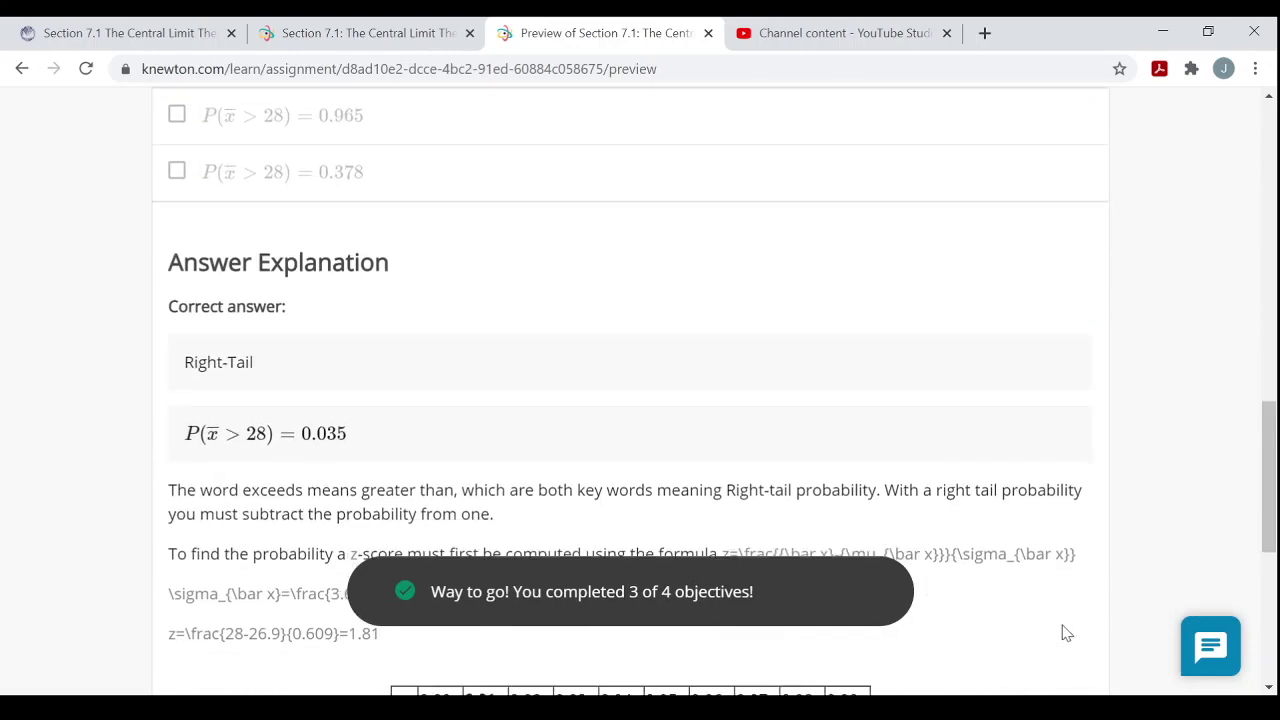
scroll(1066, 632, "down", 5)
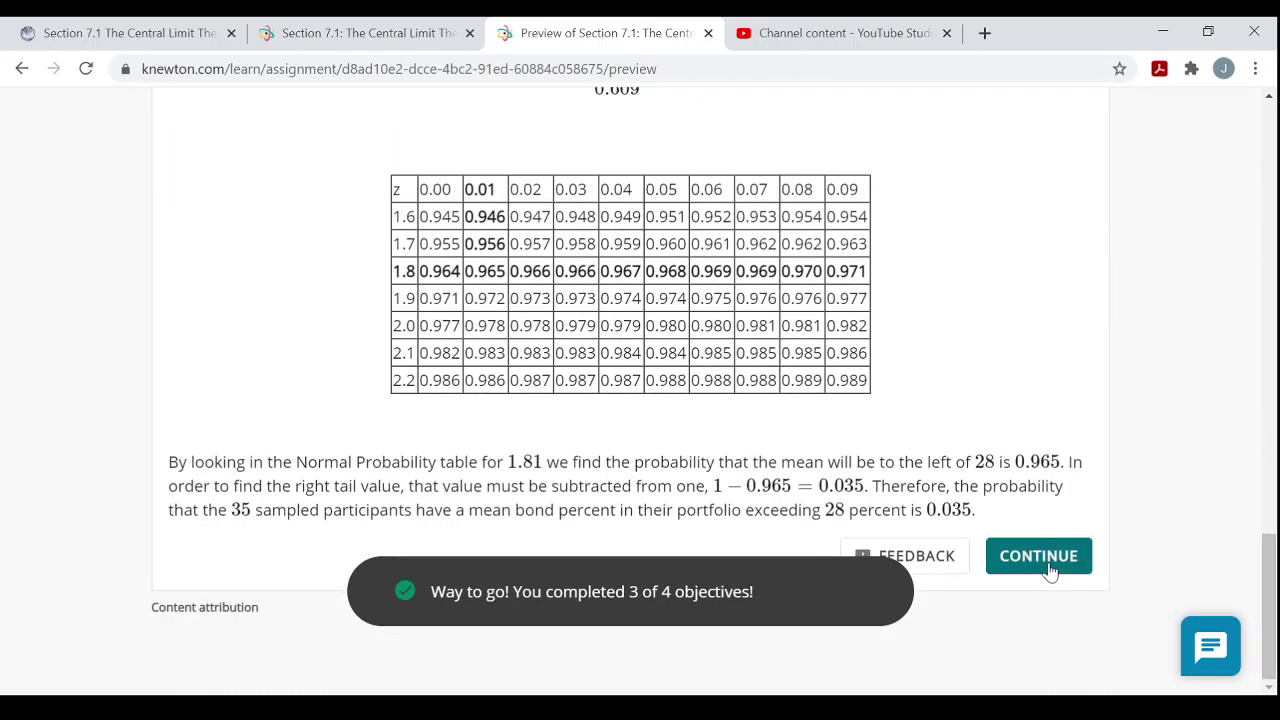
left_click(1050, 566)
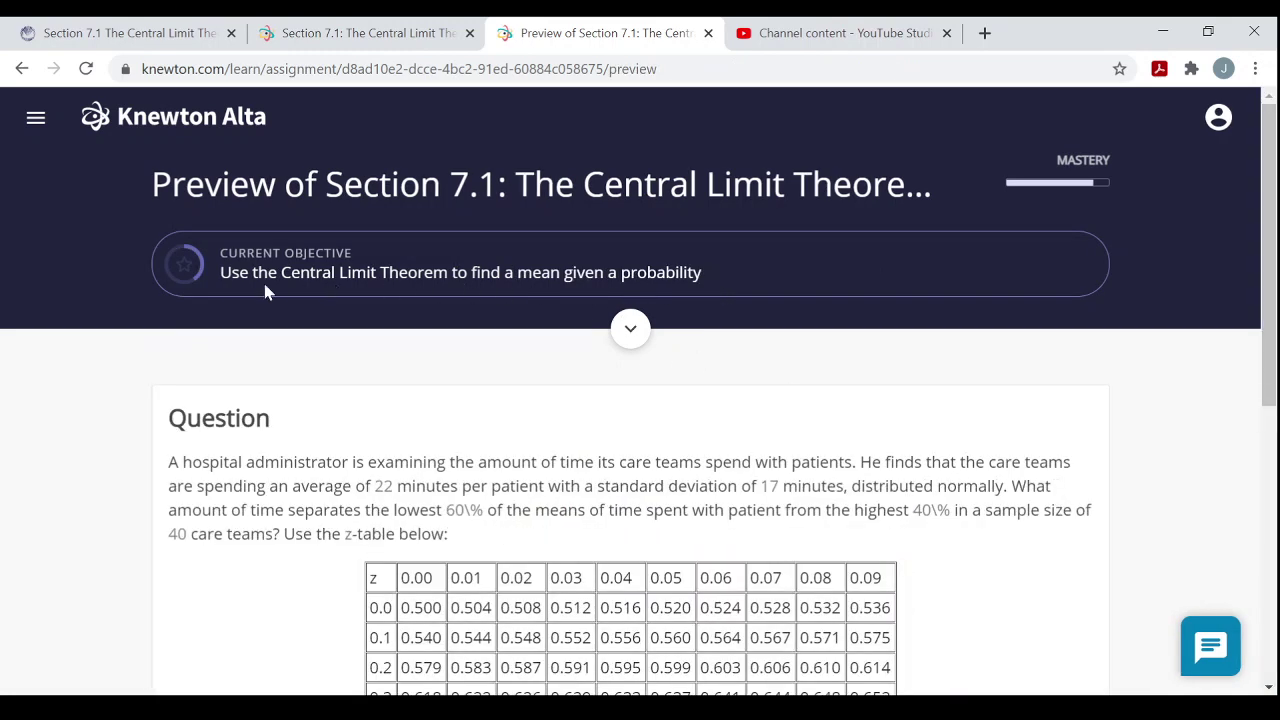
- Auto-fill the hospital question with the instructor answers, z-score 0.25 and mean 23 minutes, and check them against the z-table
scroll(949, 563, "down", 5)
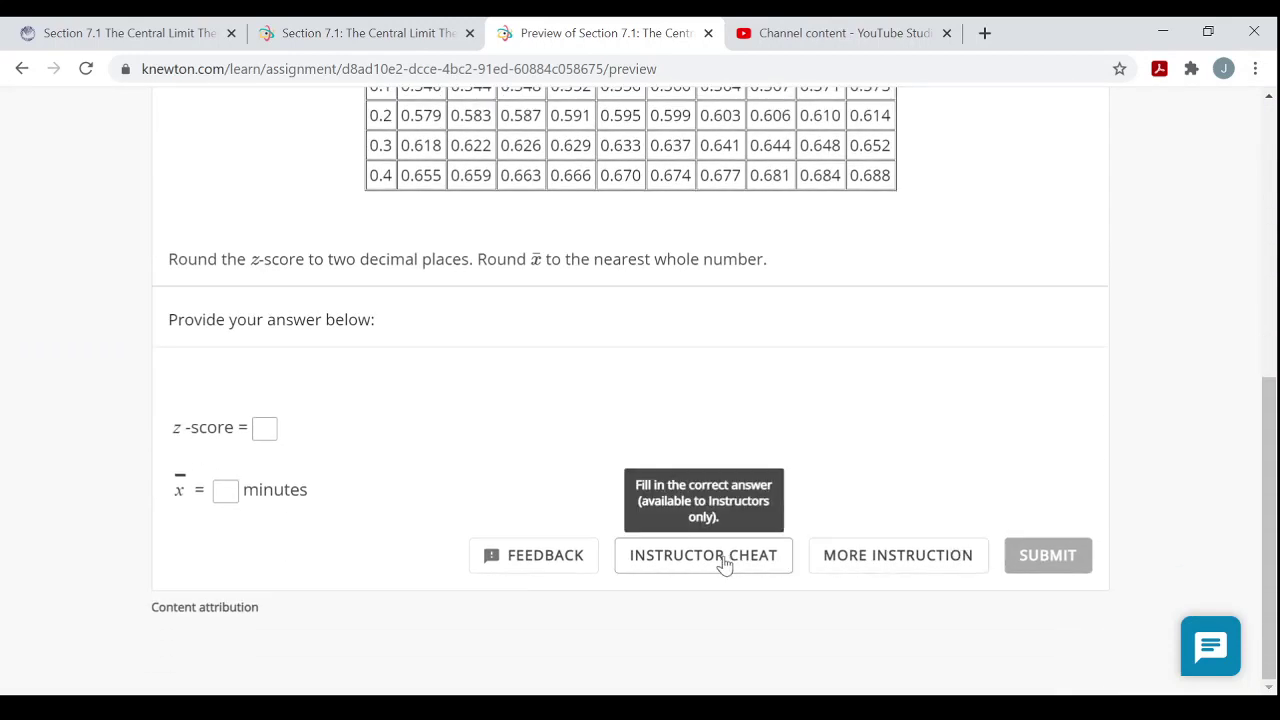
left_click(725, 565)
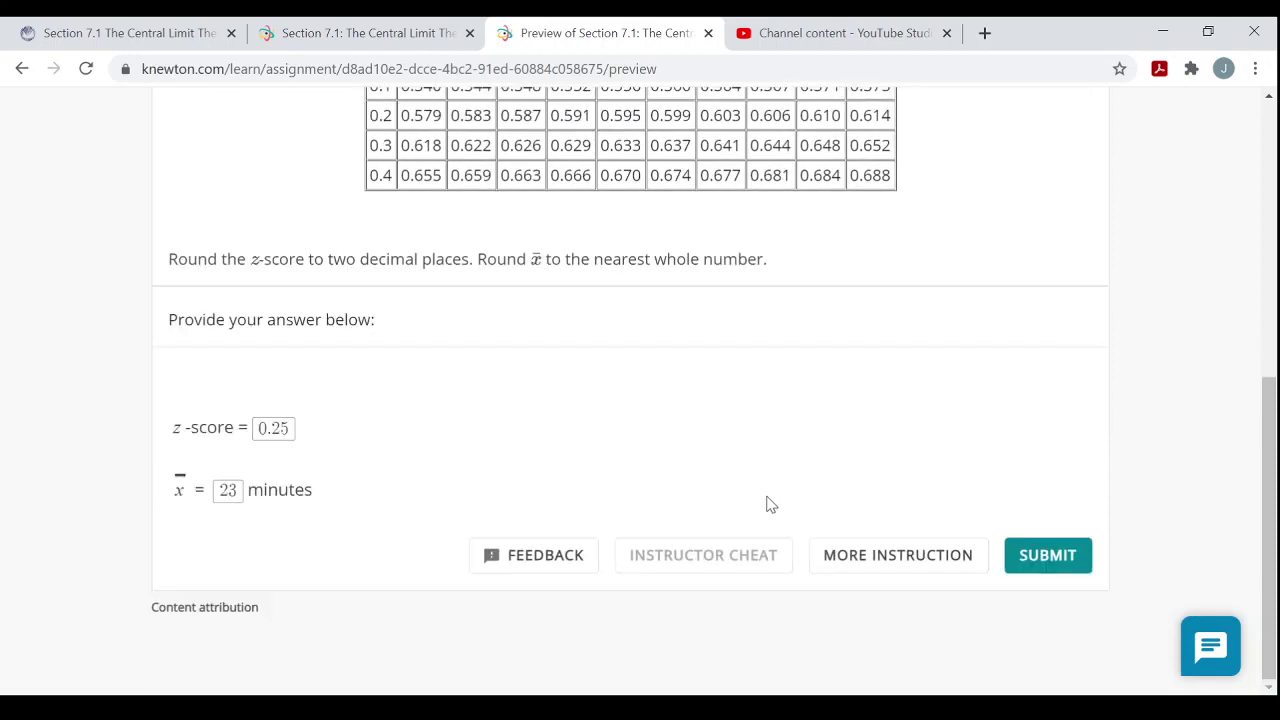
scroll(770, 503, "up", 3)
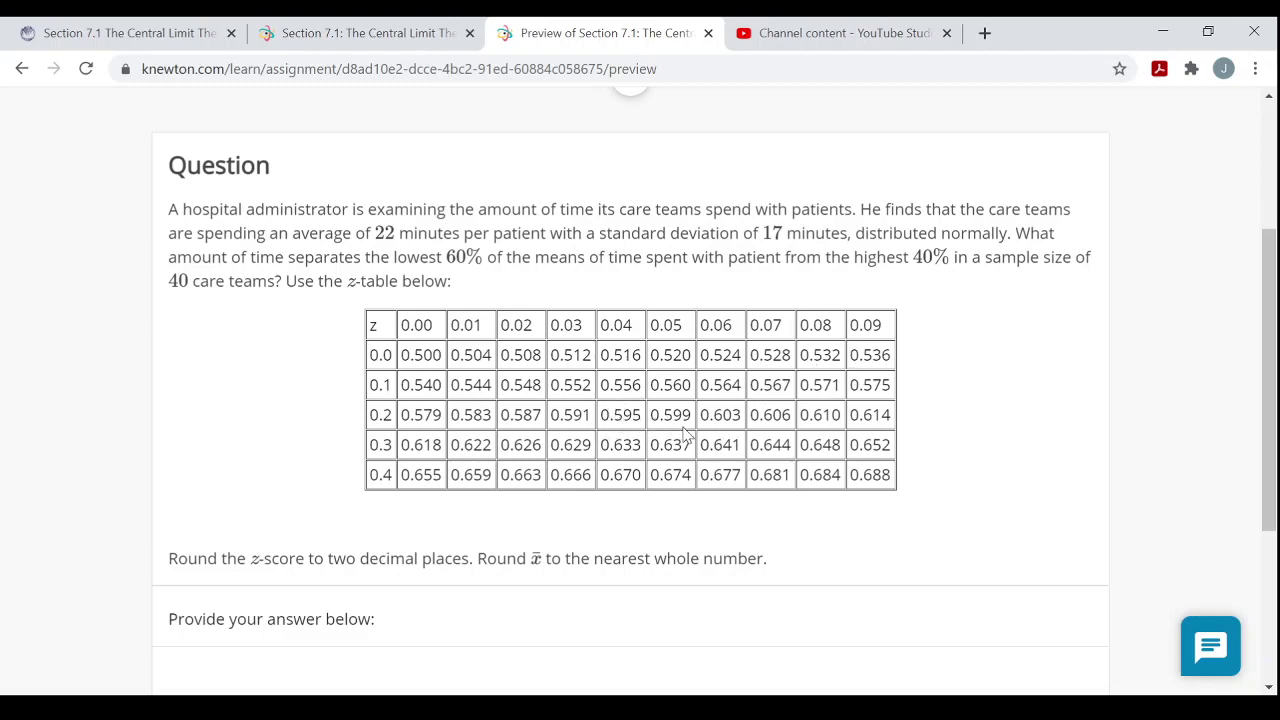
scroll(686, 435, "down", 3)
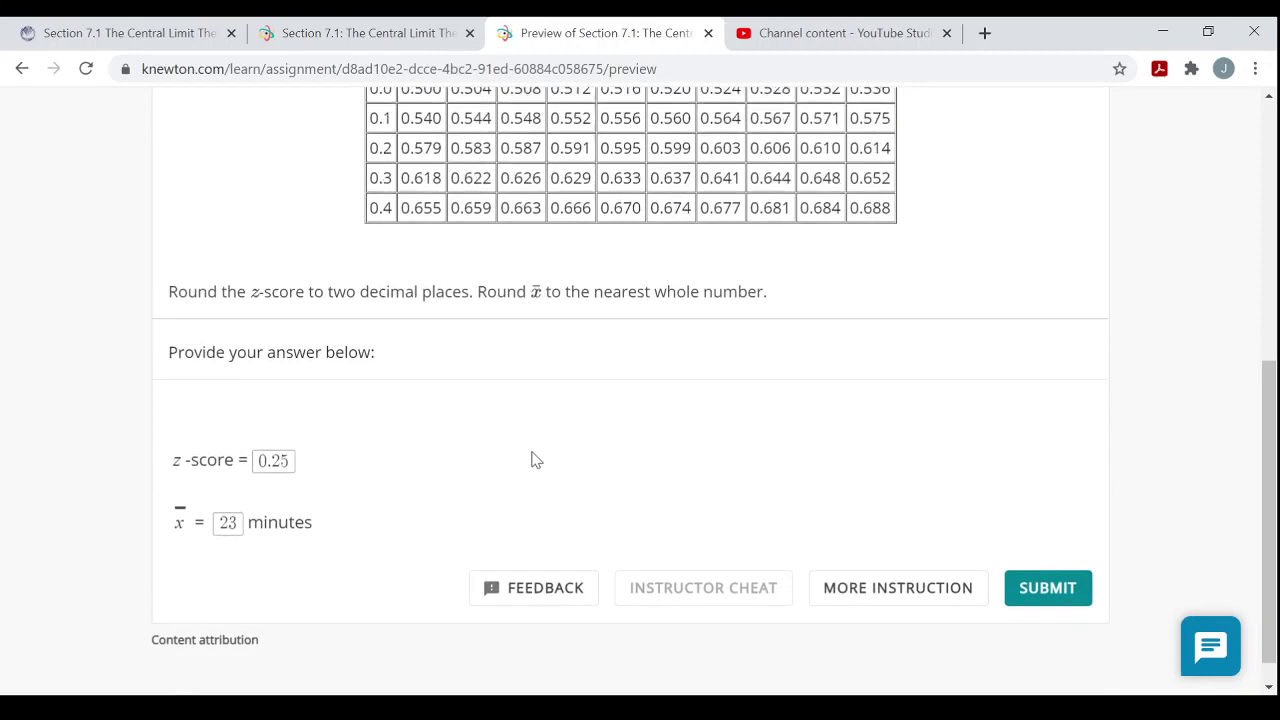
scroll(533, 460, "up", 2)
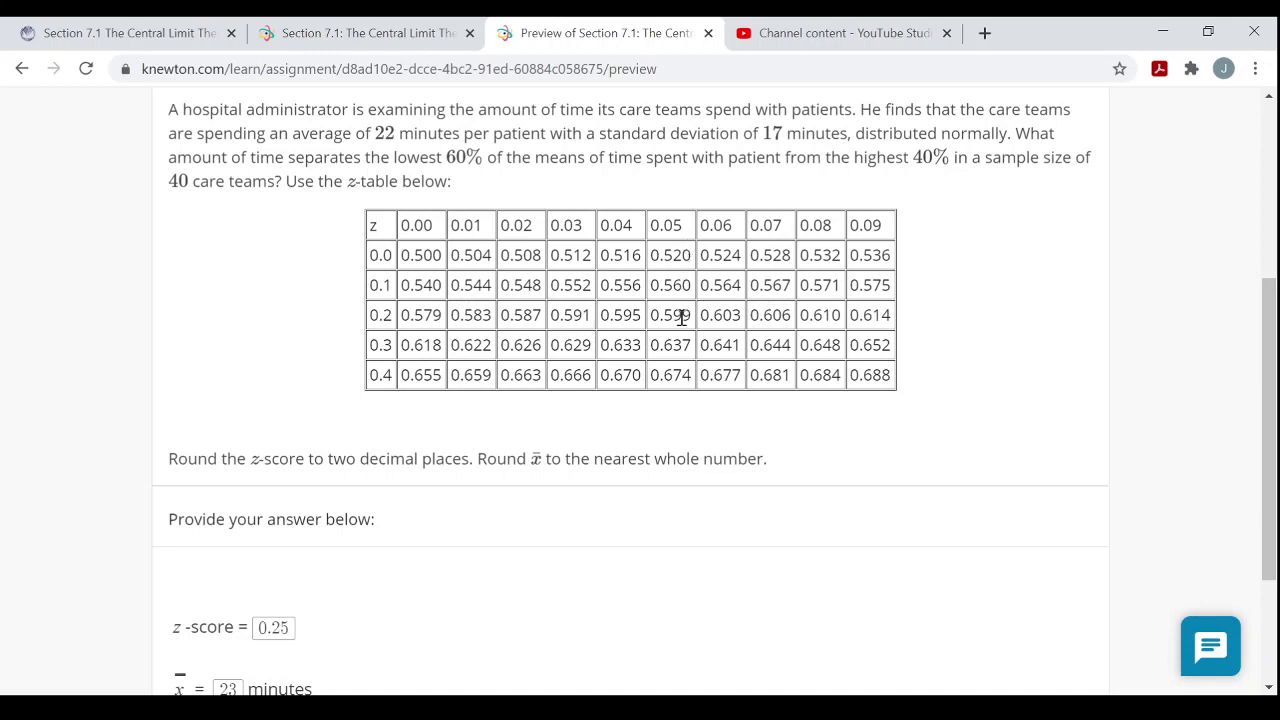
scroll(678, 347, "down", 2)
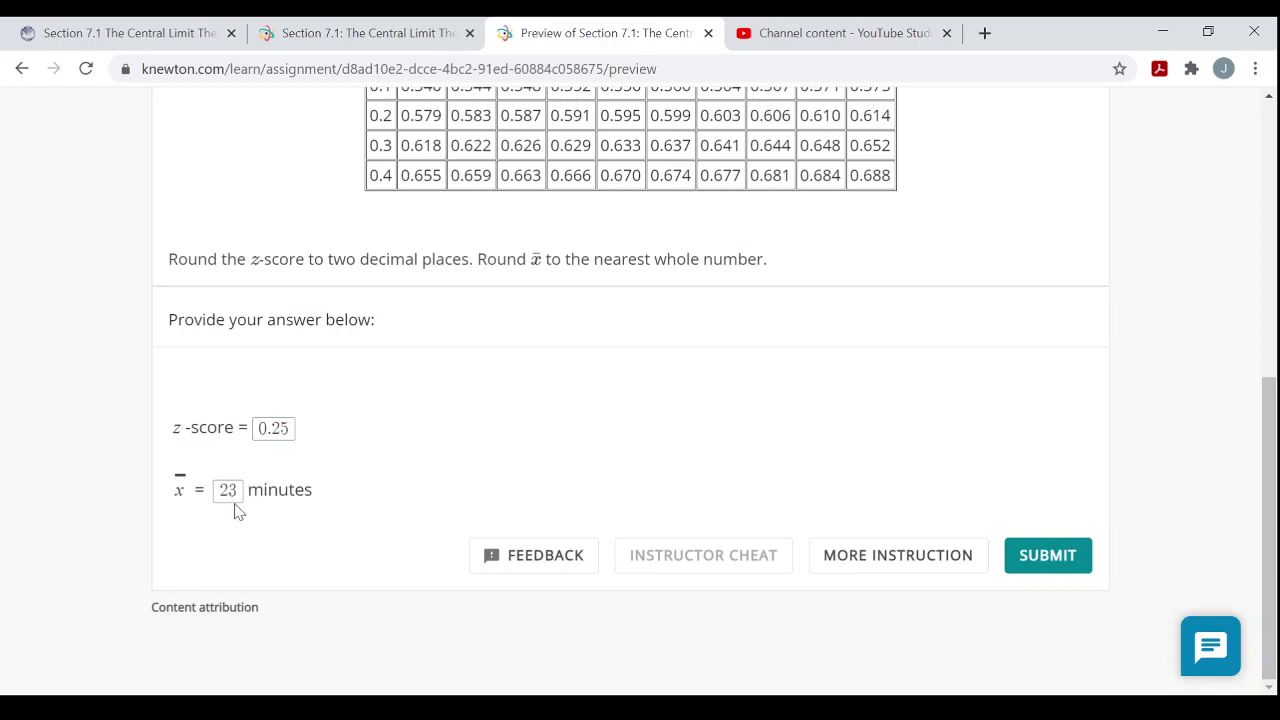
- Submit the hospital question's answers, view the explanation and continue to the university cafeteria question
left_click(1050, 568)
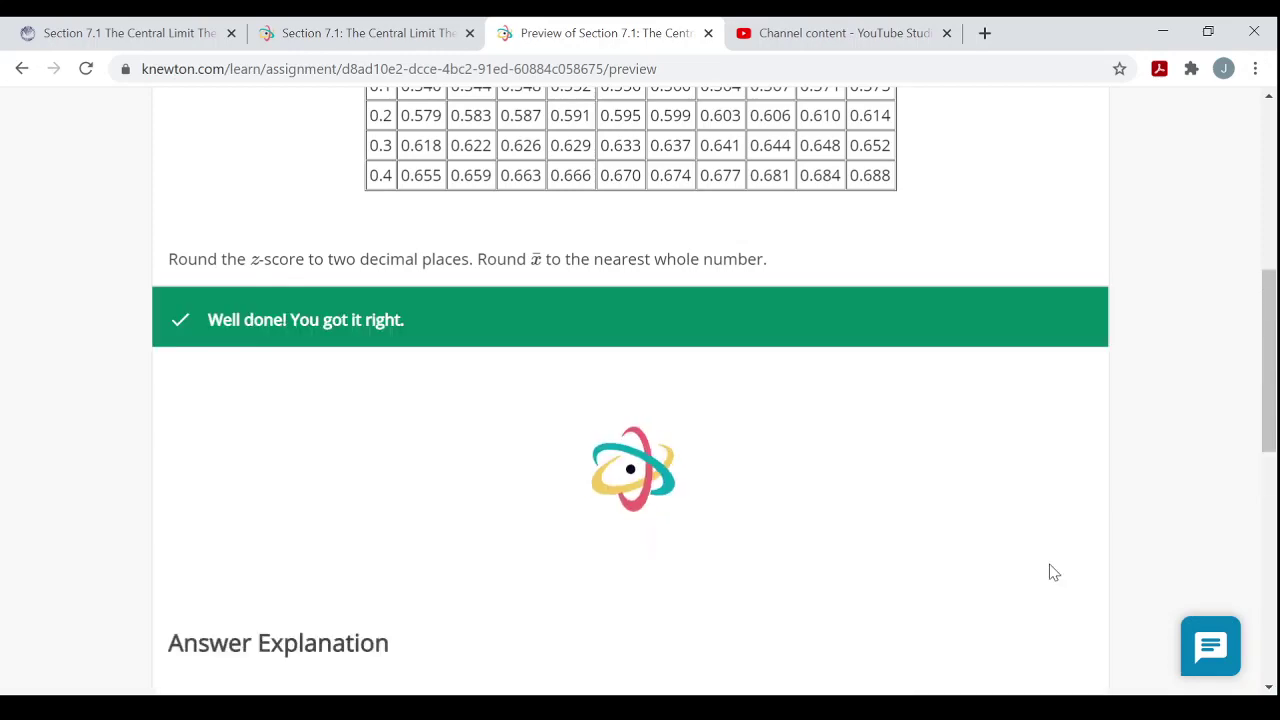
scroll(1040, 556, "down", 10)
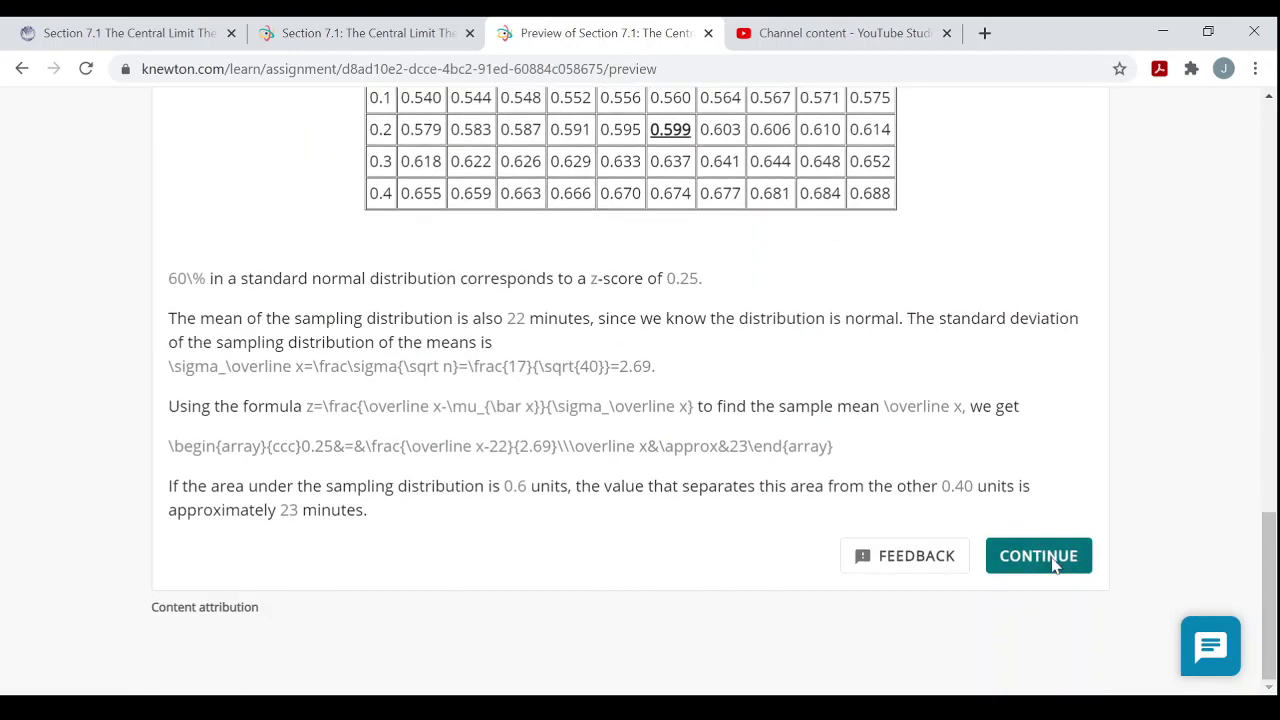
left_click(1055, 565)
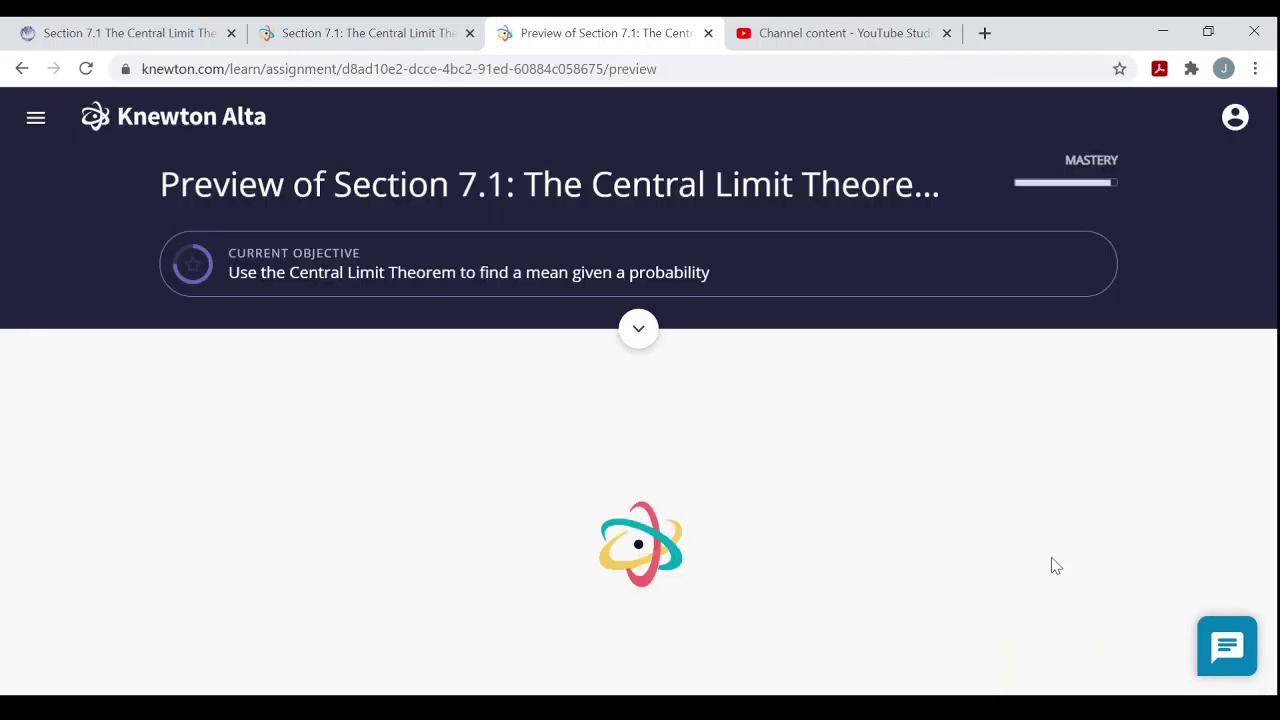
- Auto-fill the cafeteria question with the instructor answers, z-score −0.39 and mean 29.81 visits, and submit them
scroll(1055, 566, "down", 1)
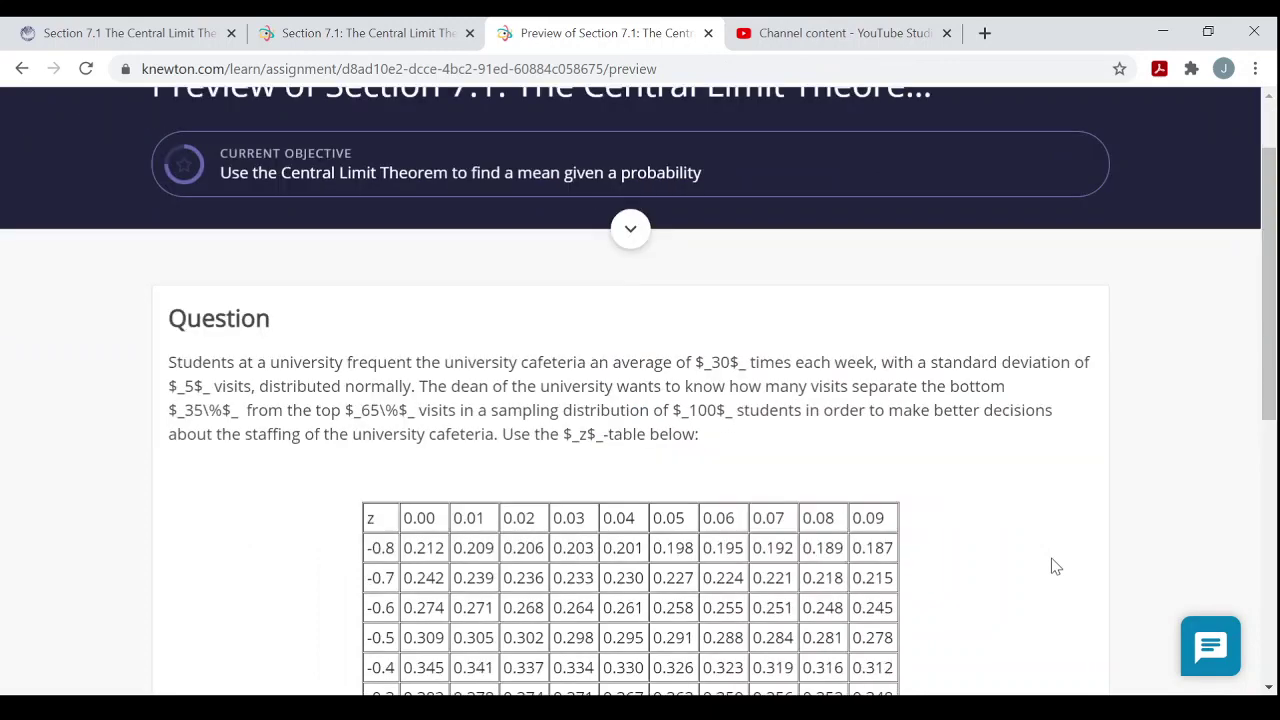
scroll(1055, 566, "down", 1)
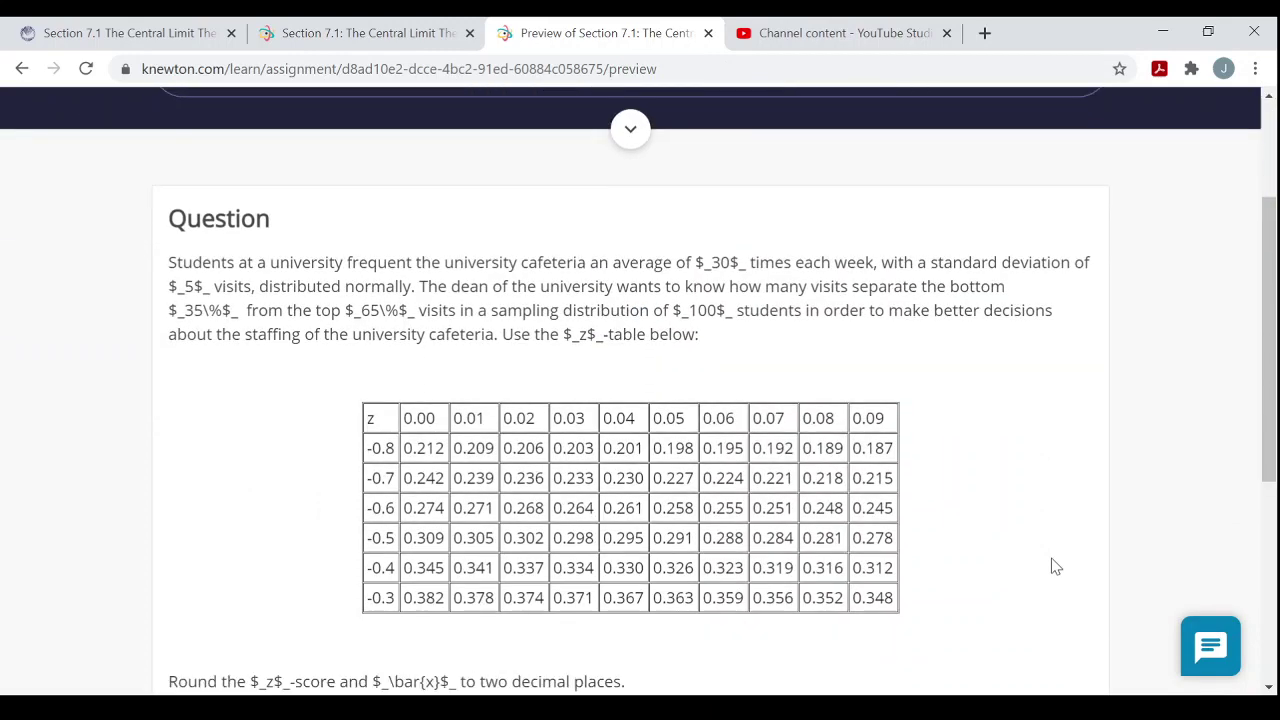
scroll(1053, 567, "down", 3)
scroll(1050, 567, "down", 1)
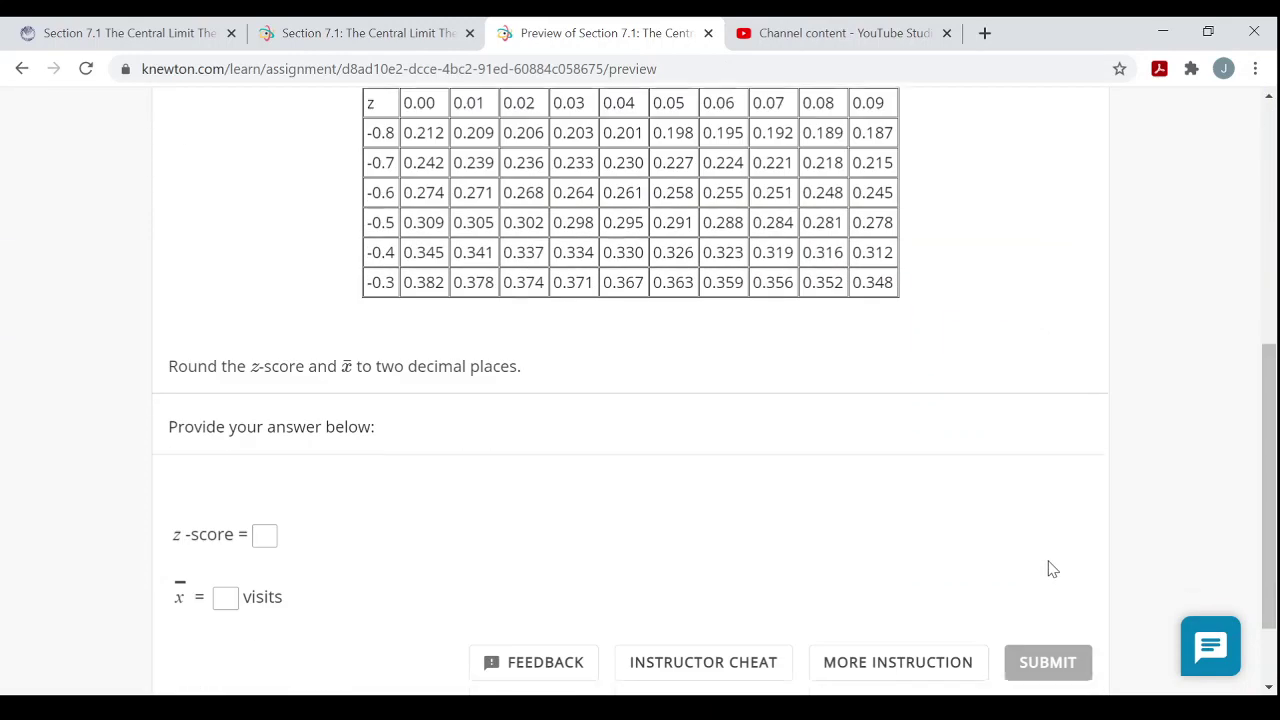
left_click(743, 564)
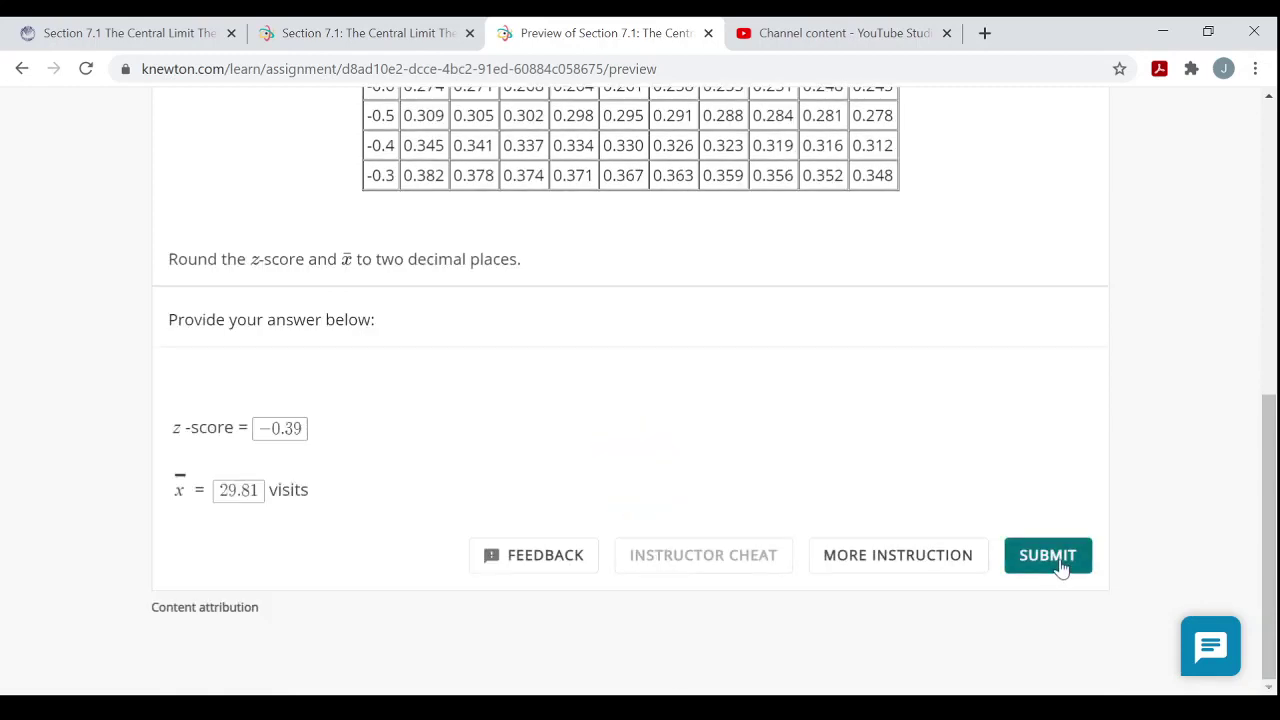
left_click(1062, 565)
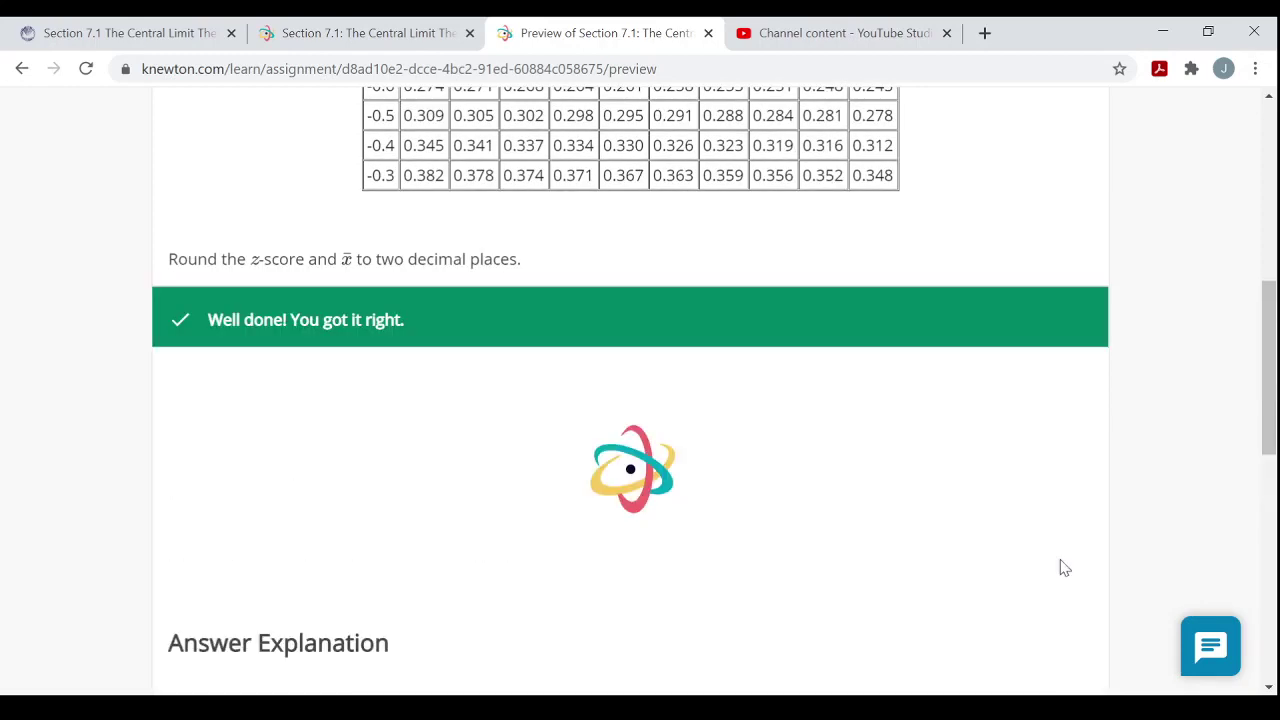
- Compare the submitted cafeteria answers with the z-table, review the explanation and continue the assignment
scroll(1064, 567, "up", 4)
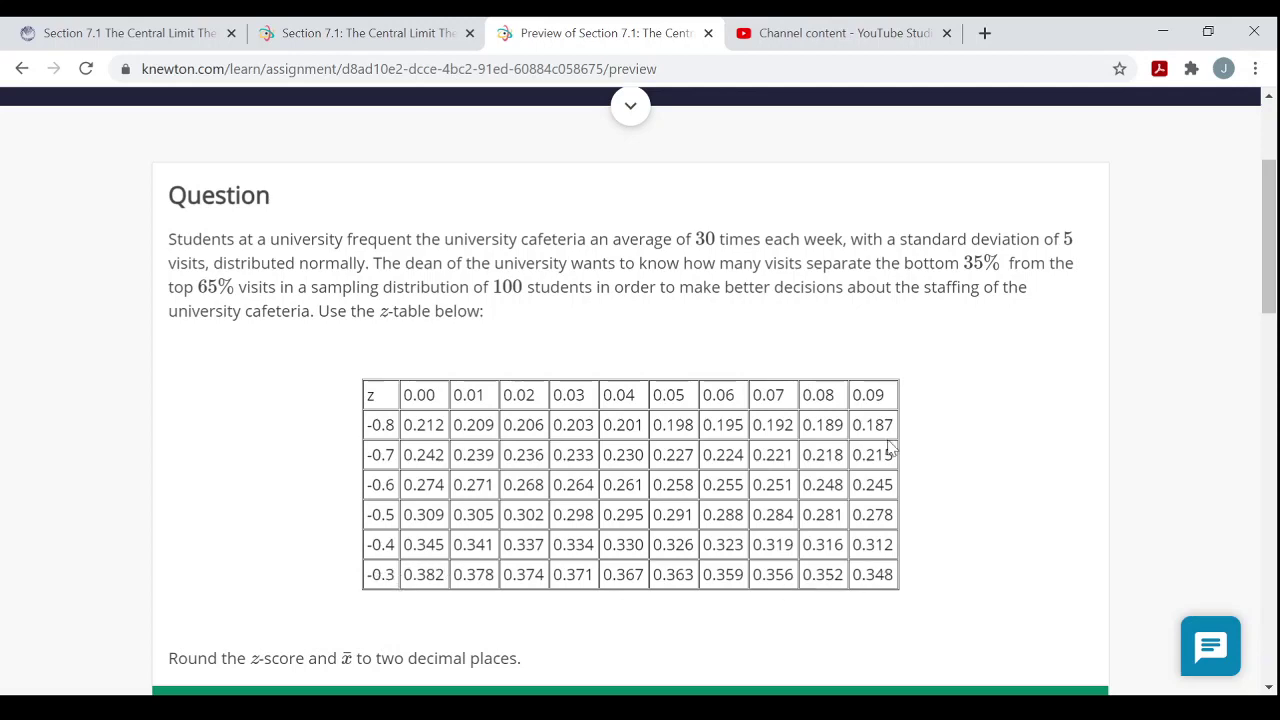
scroll(873, 533, "down", 1)
scroll(873, 533, "down", 3)
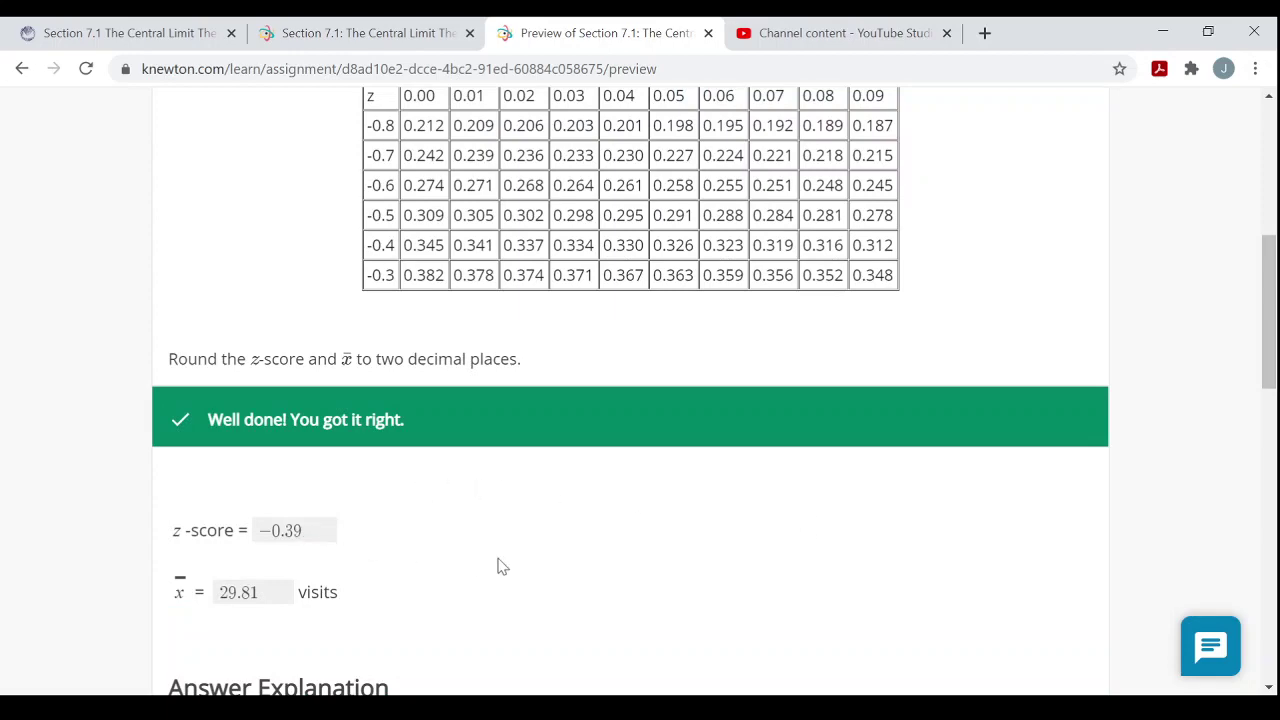
scroll(614, 570, "down", 10)
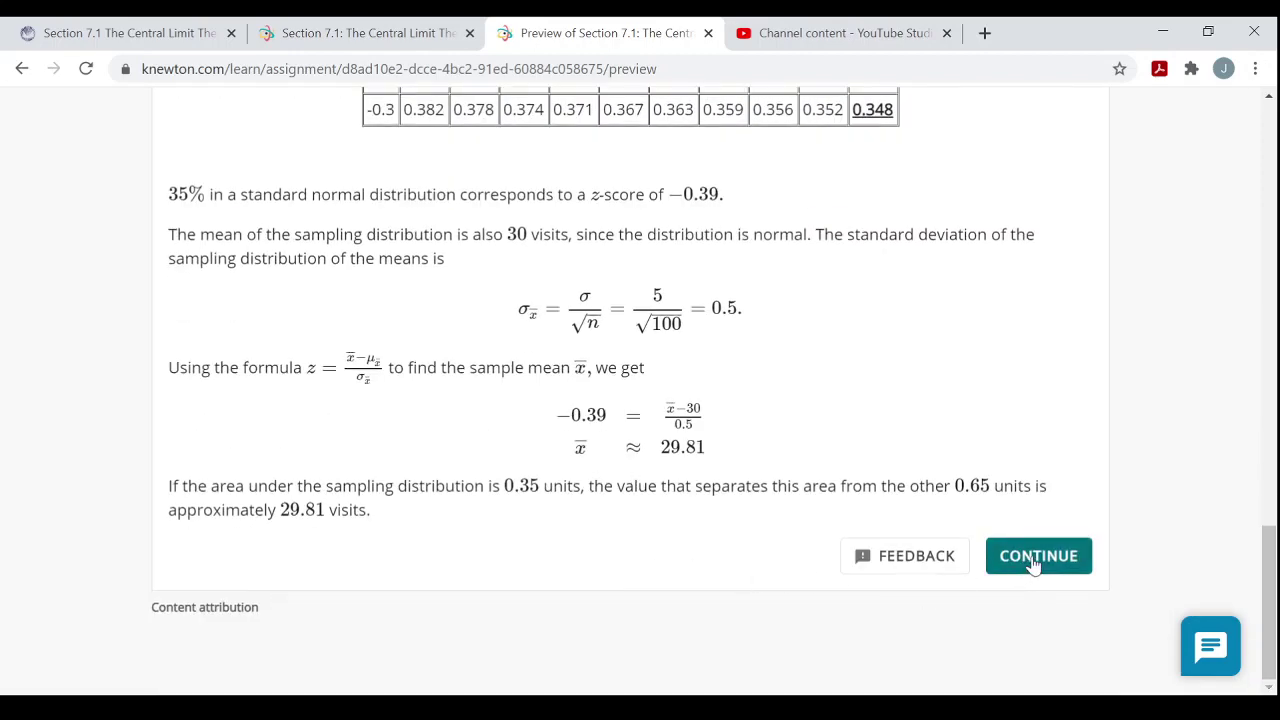
left_click(1035, 562)
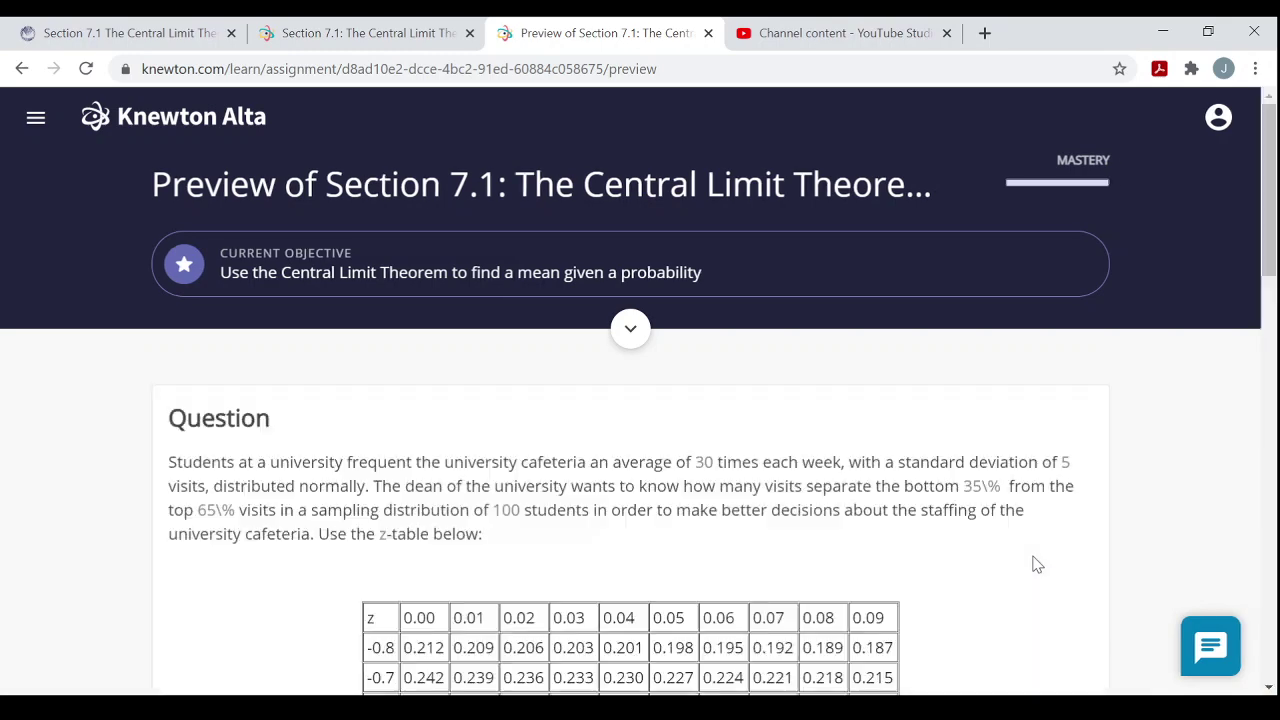